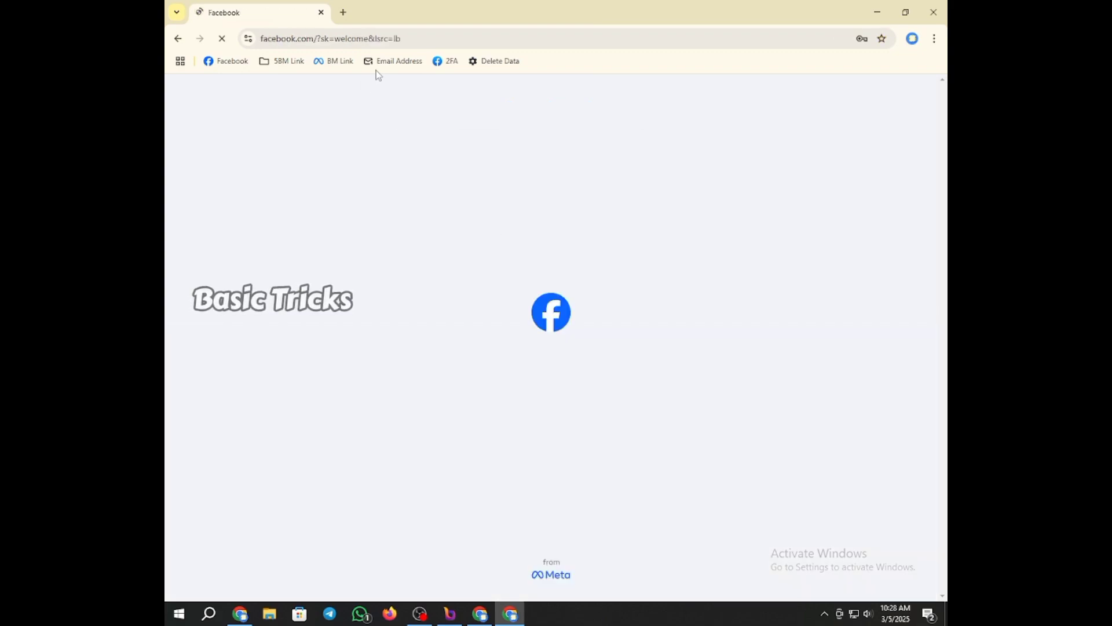
Step: Open the temporary email bookmark in a new tab and dismiss the notification request on the Facebook page
right_click(380, 67)
left_click(411, 78)
key("ctrl+Tab")
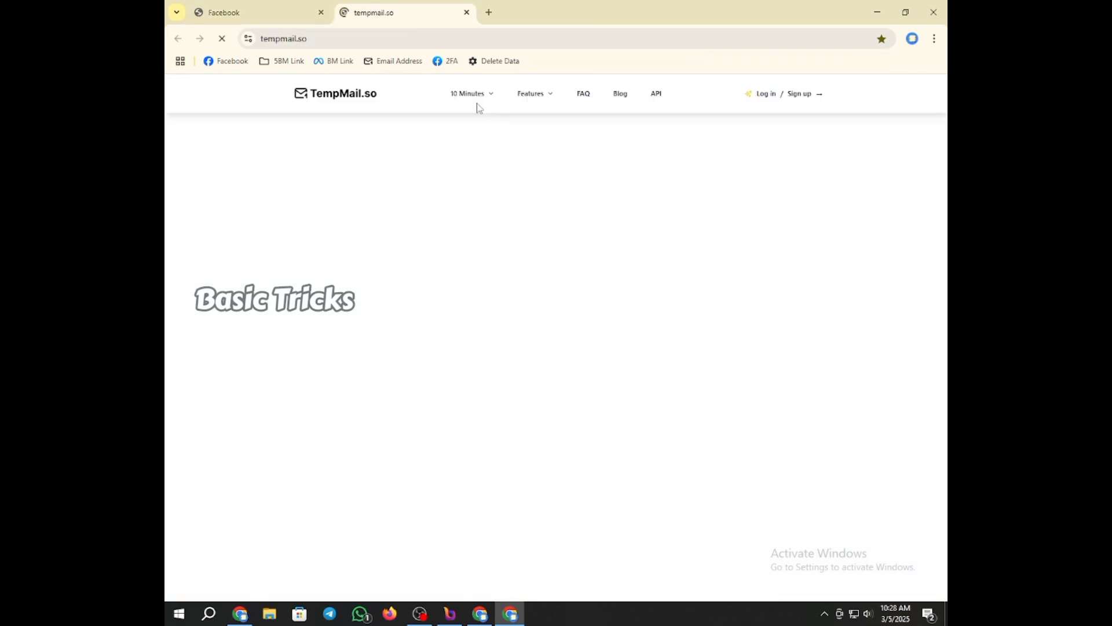
left_click(287, 8)
left_click(372, 9)
left_click(289, 9)
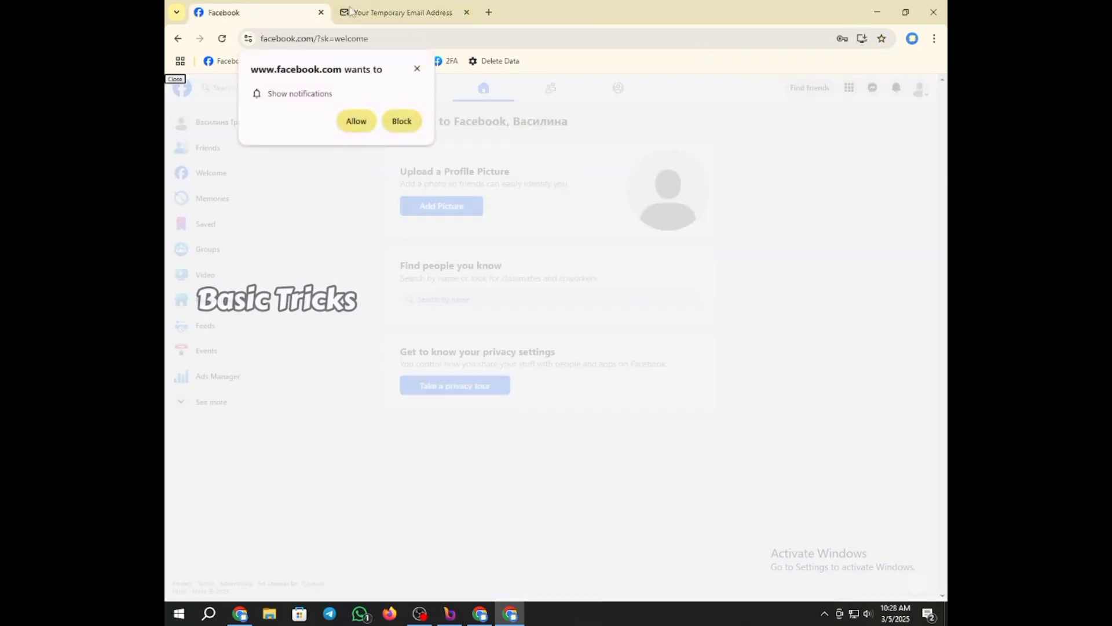
left_click(417, 68)
Step: Open the BM Link bookmark in five new tabs and move the temporary email tab behind them
right_click(326, 61)
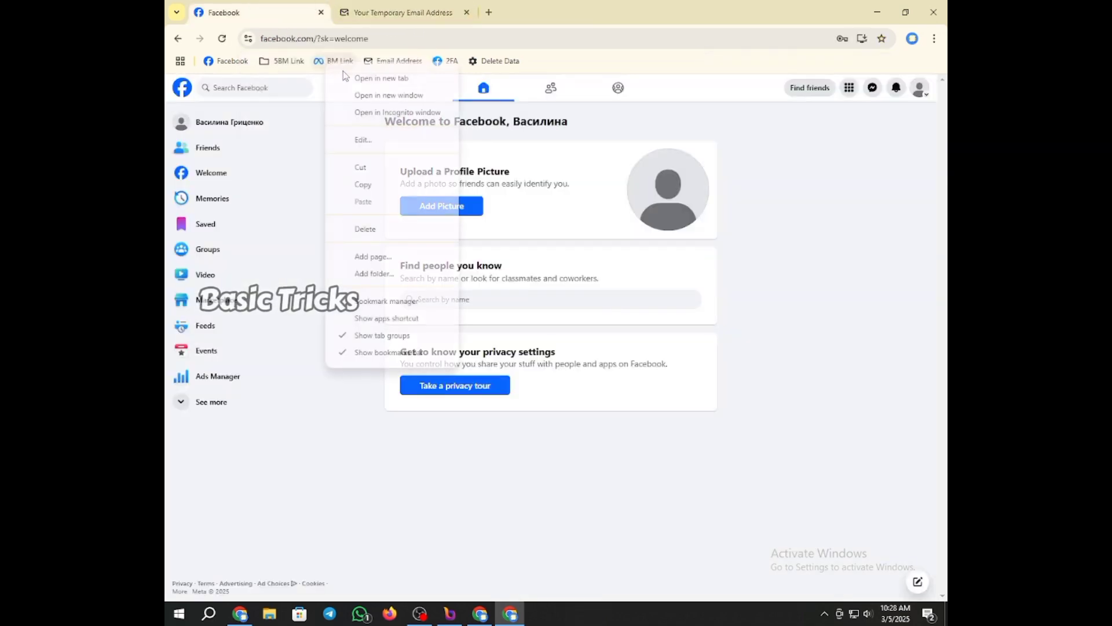
left_click(346, 78)
right_click(339, 63)
left_click(362, 80)
right_click(350, 64)
left_click(367, 84)
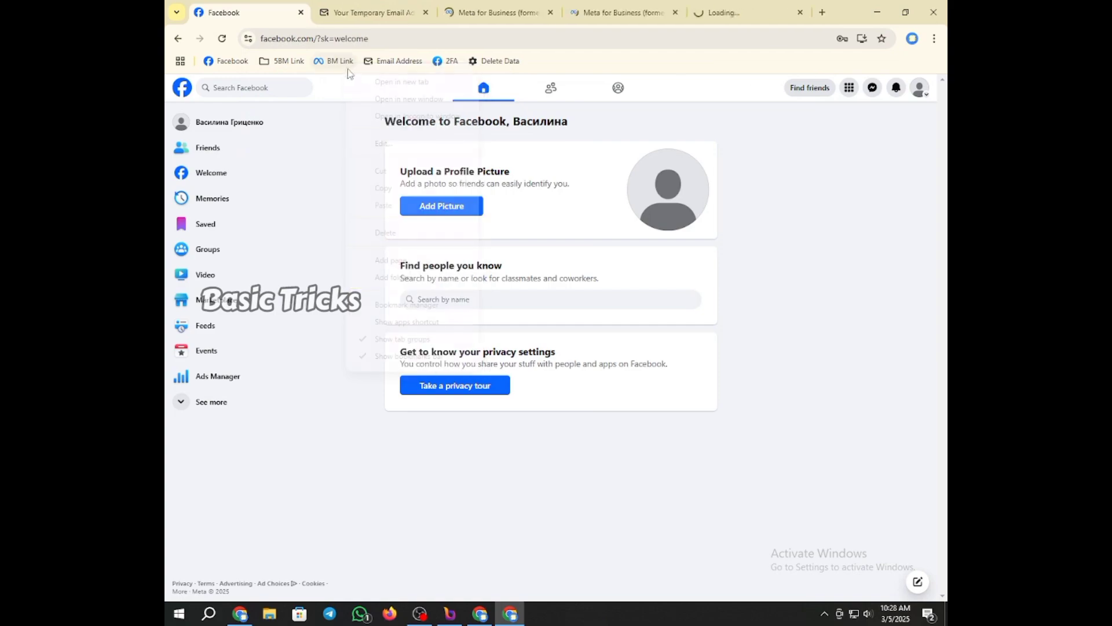
right_click(339, 61)
left_click(356, 79)
right_click(341, 62)
left_click(354, 80)
left_click_drag(317, 16, 764, 13)
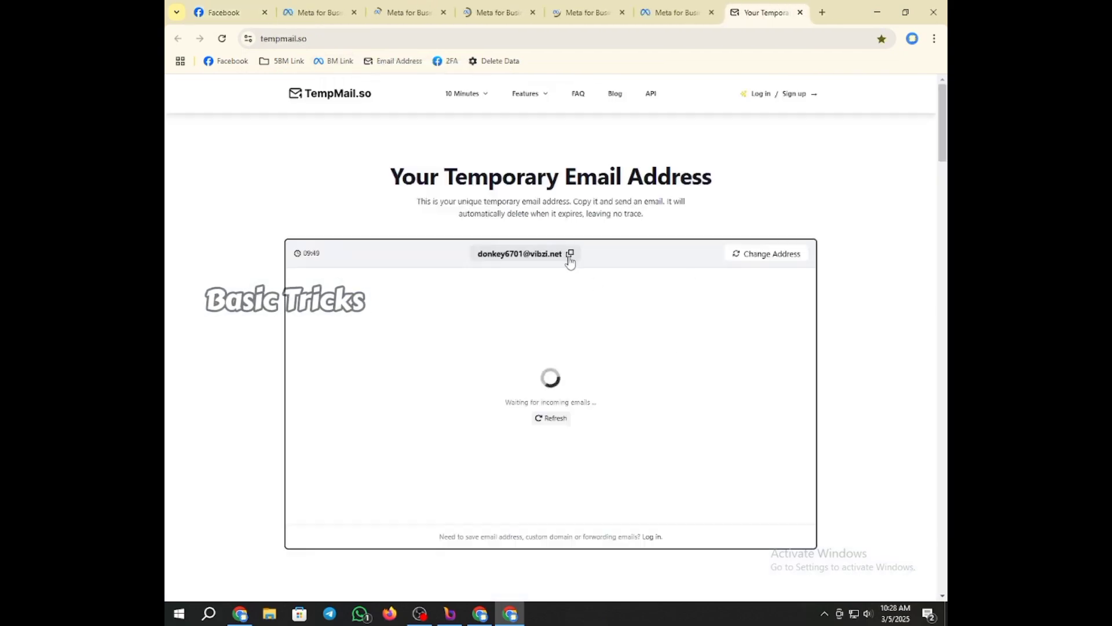
Step: Clear the clipboard history and copy the temporary email address
key("super+v")
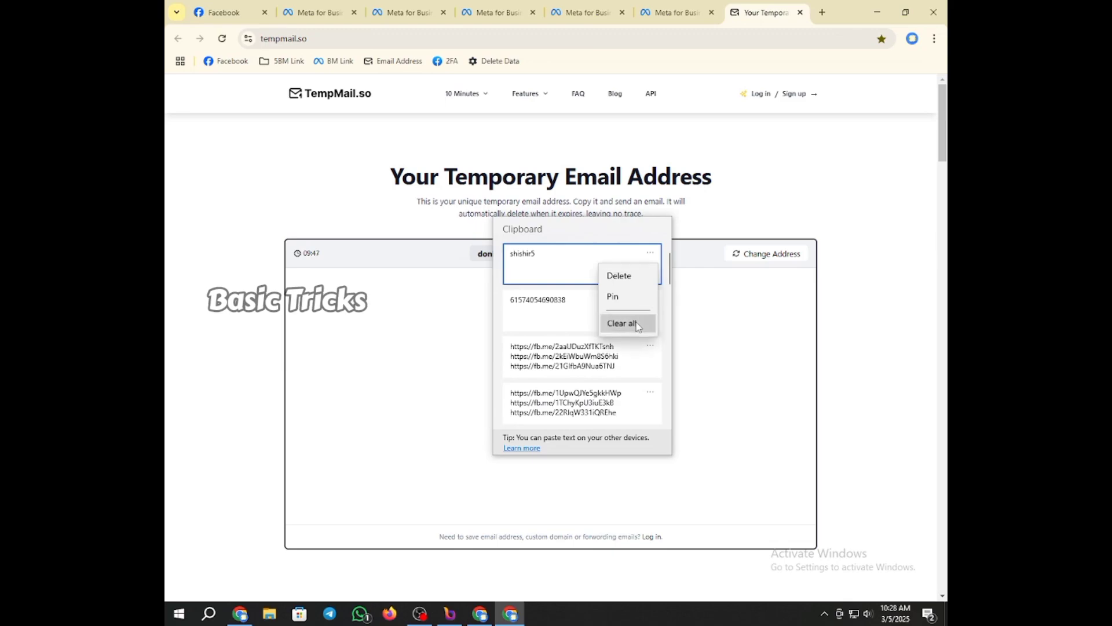
left_click(637, 312)
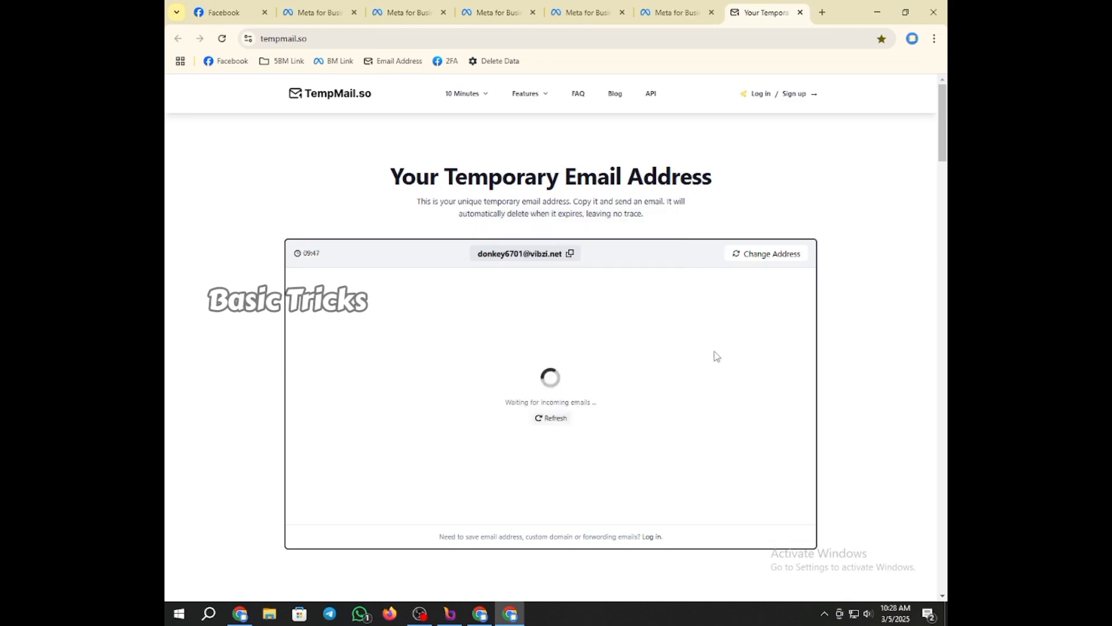
Step: Submit a new business portfolio named BM Boss 01 in the first Meta tab, using the temporary address as business email
left_click(319, 13)
key("super+v")
left_click(495, 391)
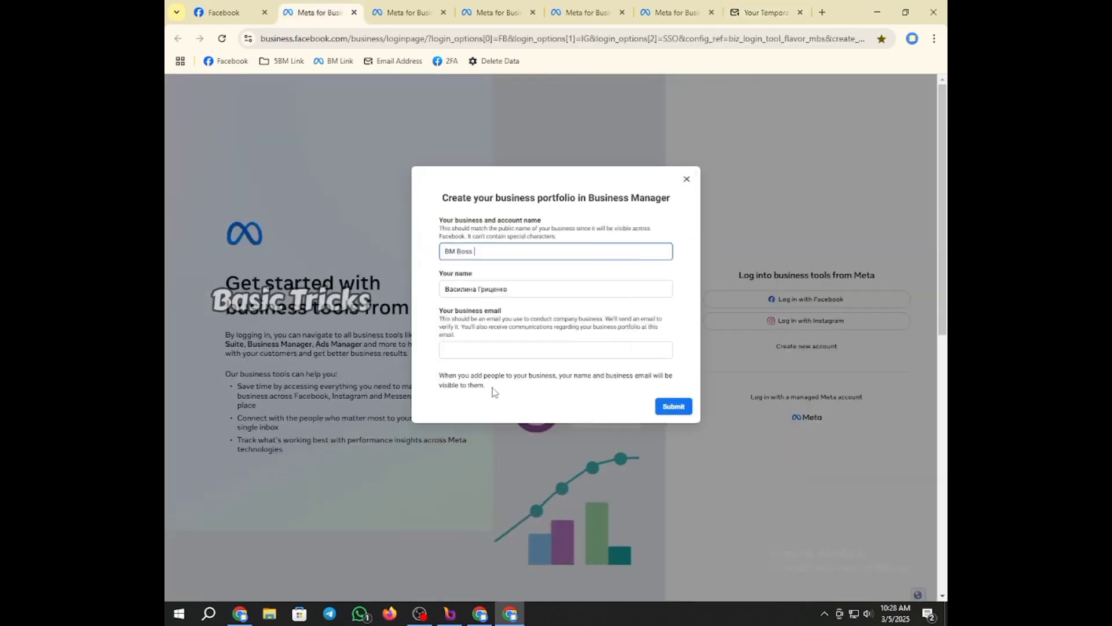
left_click(492, 350)
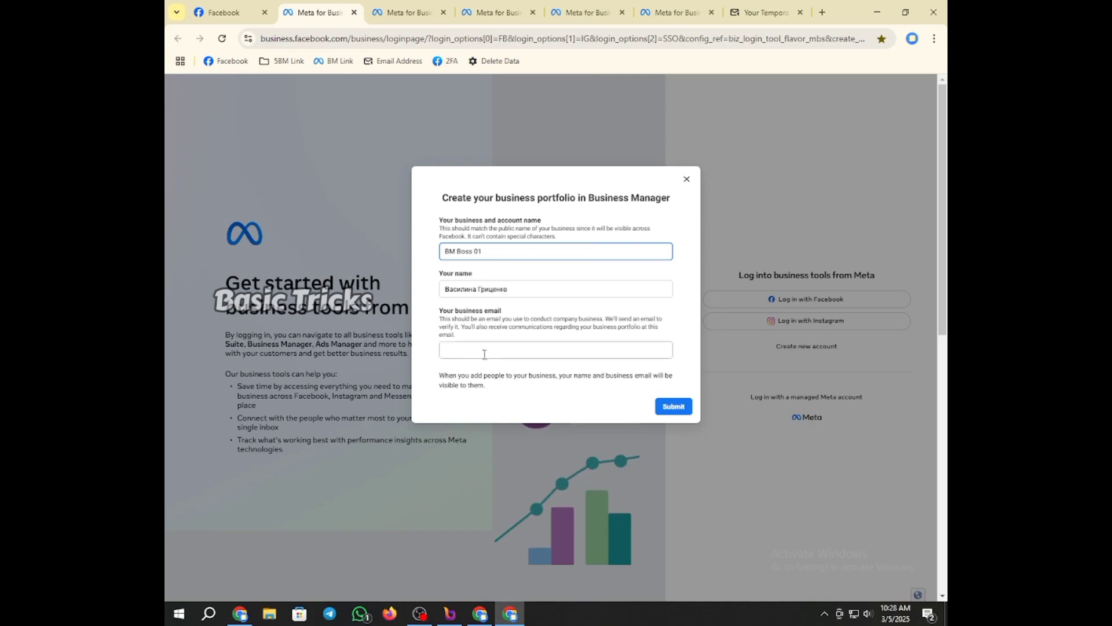
key("super+v")
left_click(579, 392)
left_click(679, 451)
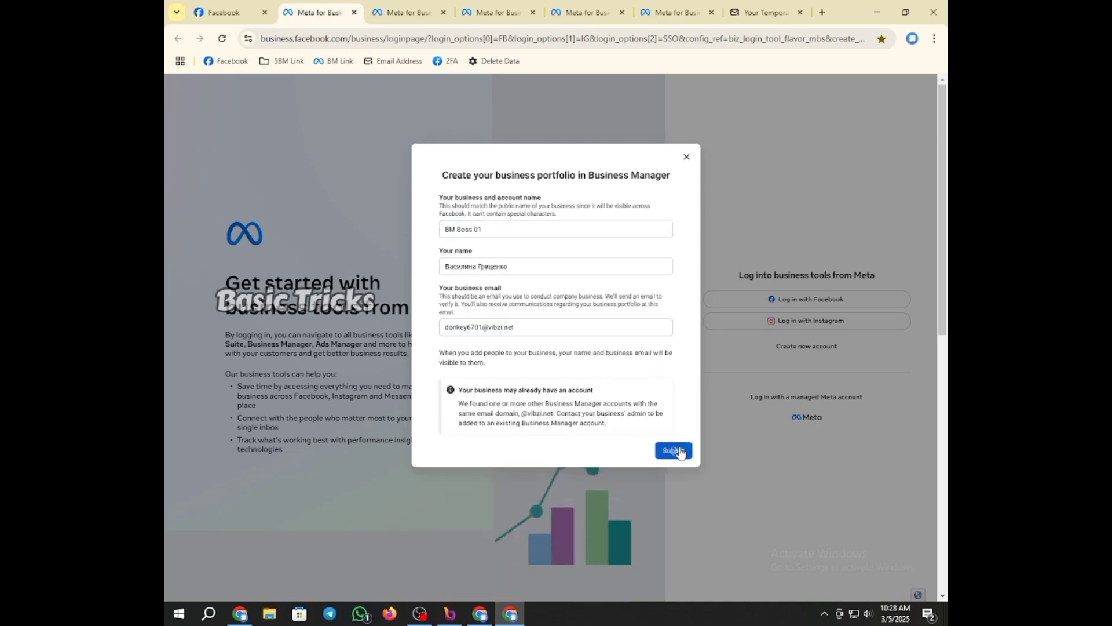
Step: Submit a business portfolio named BM Boss 02 in the second Meta tab, with the temporary address as business email
left_click(401, 9)
left_click(485, 254)
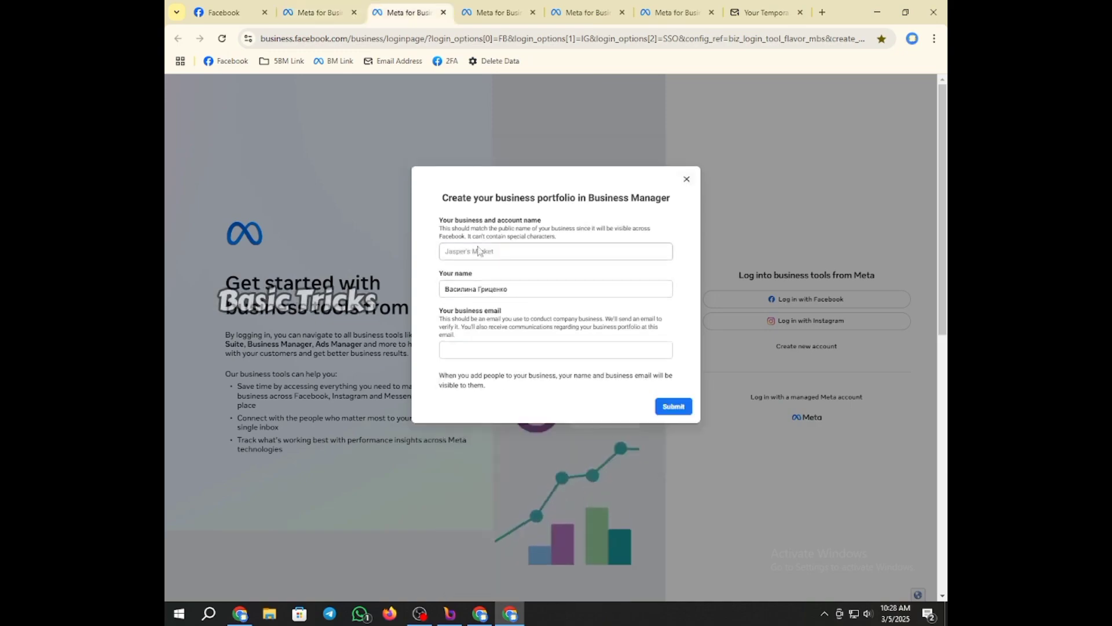
key("super+v")
left_click(491, 393)
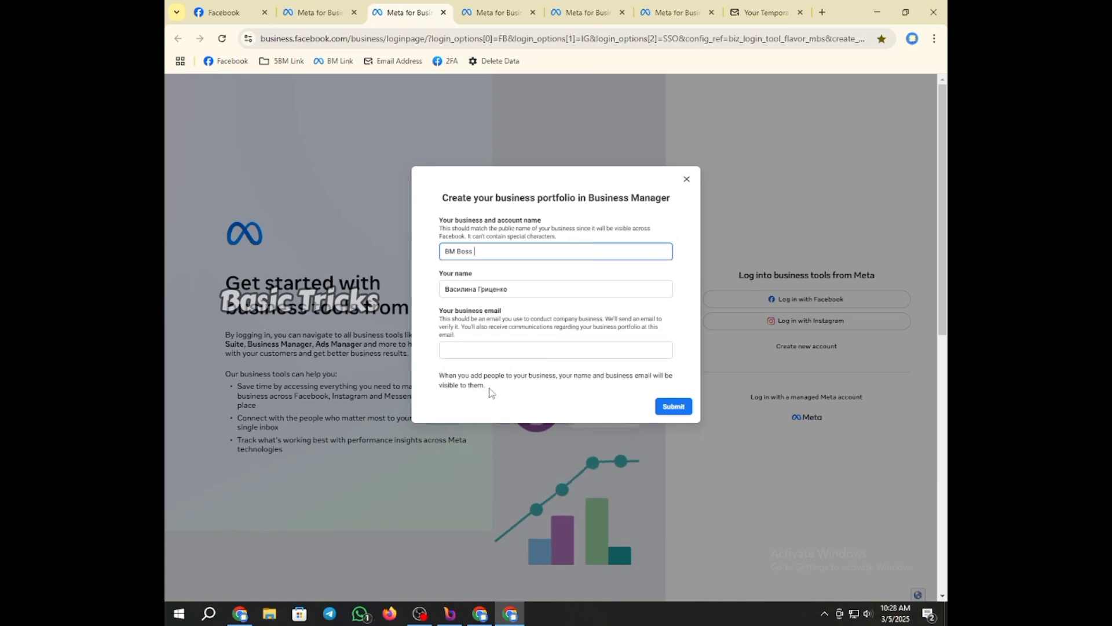
left_click(484, 350)
key("super+v")
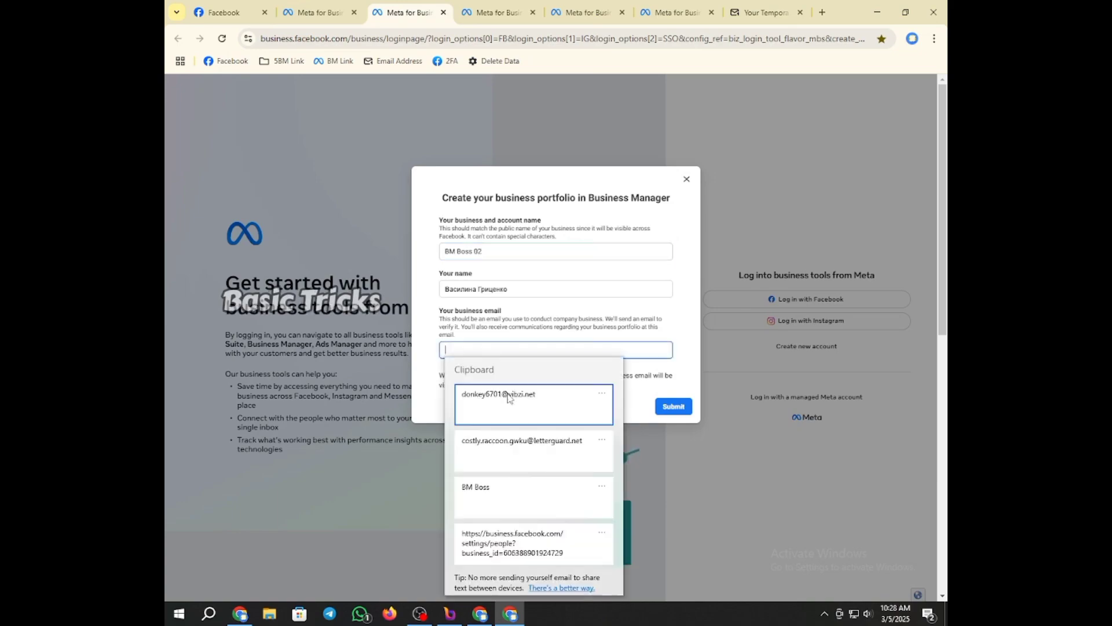
left_click(498, 393)
left_click(672, 451)
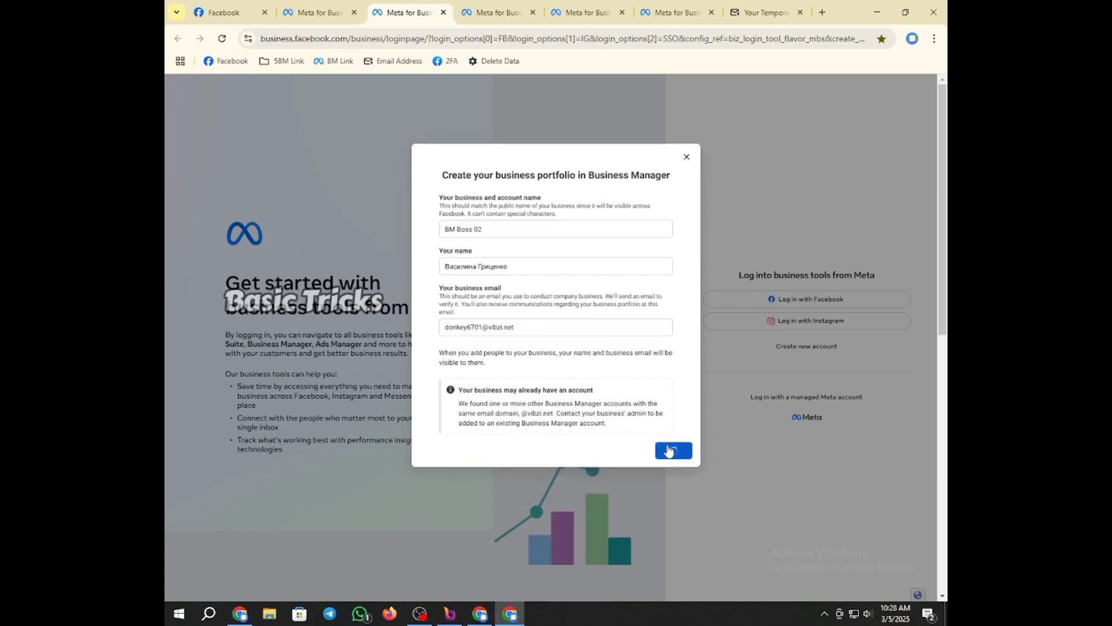
left_click(336, 8)
left_click(408, 8)
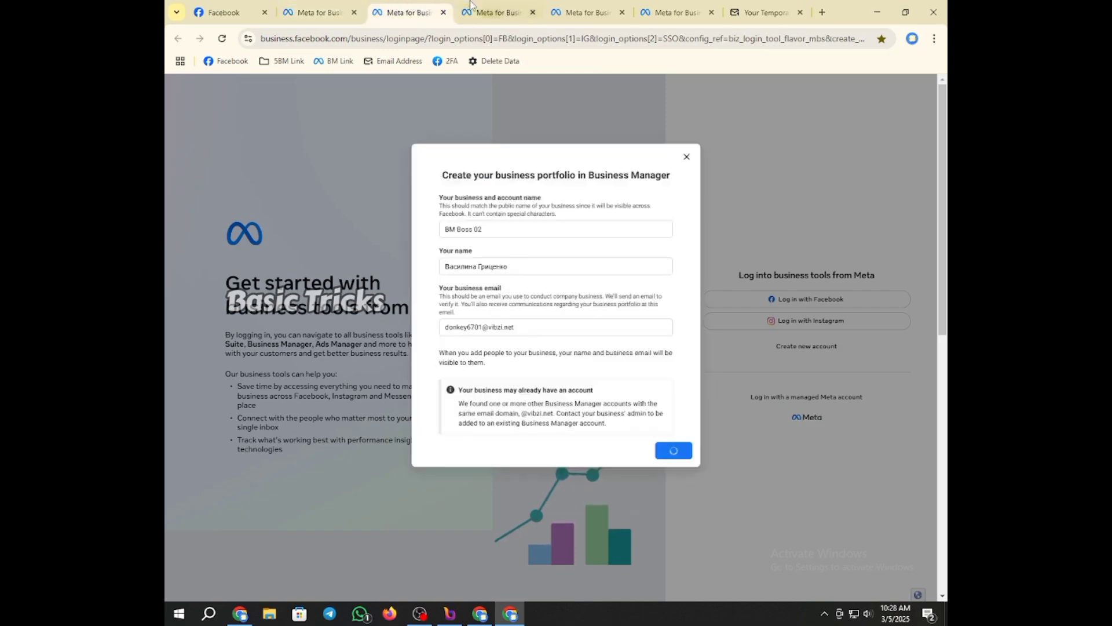
Step: Submit a business portfolio named BM Boss 03 in the third Meta tab, with the temporary address as business email
left_click(470, 8)
left_click(510, 251)
key("super+v")
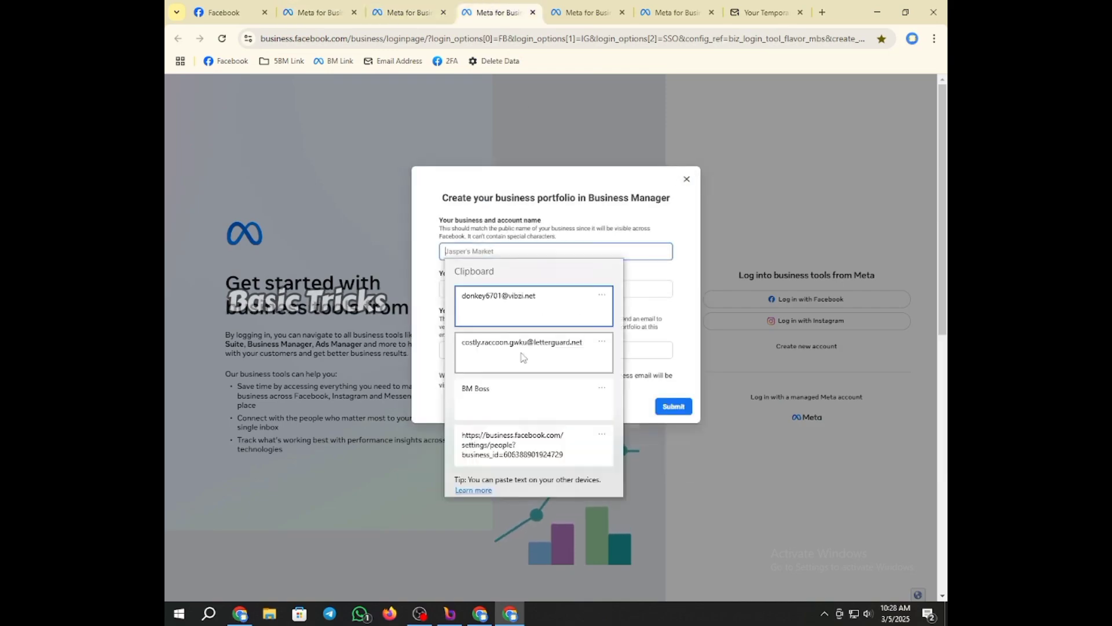
left_click(501, 394)
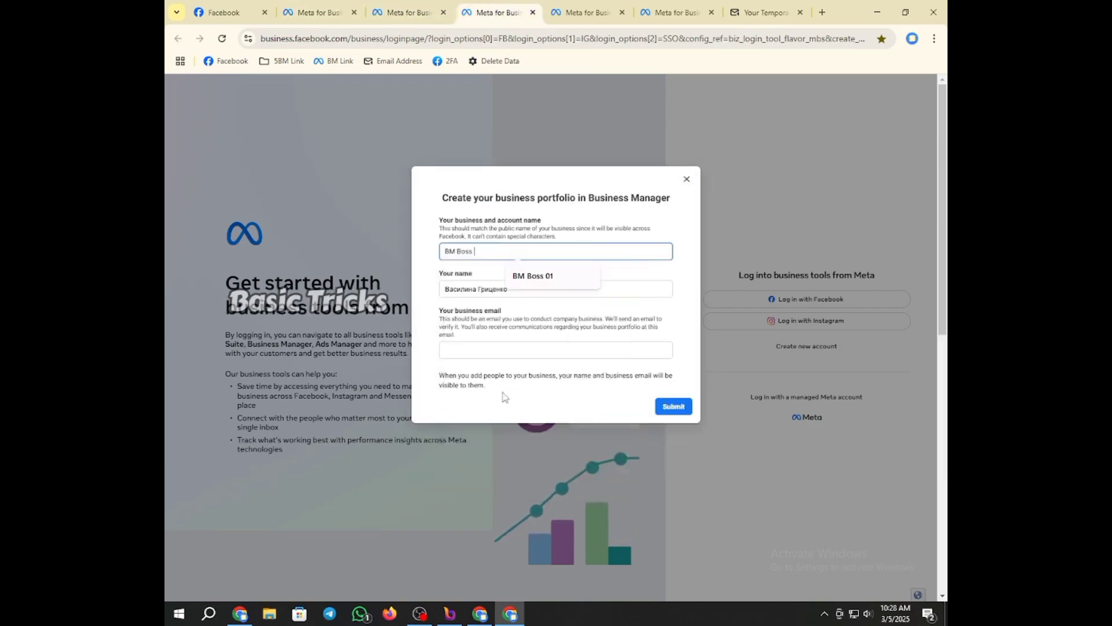
left_click(508, 346)
key("super+v")
left_click(510, 394)
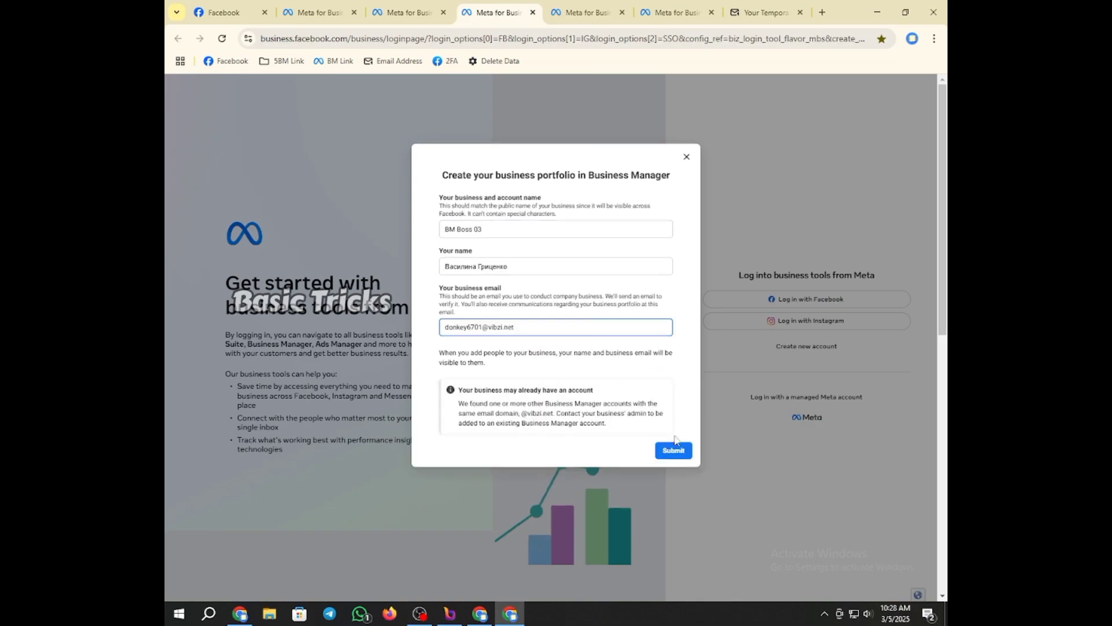
left_click(672, 451)
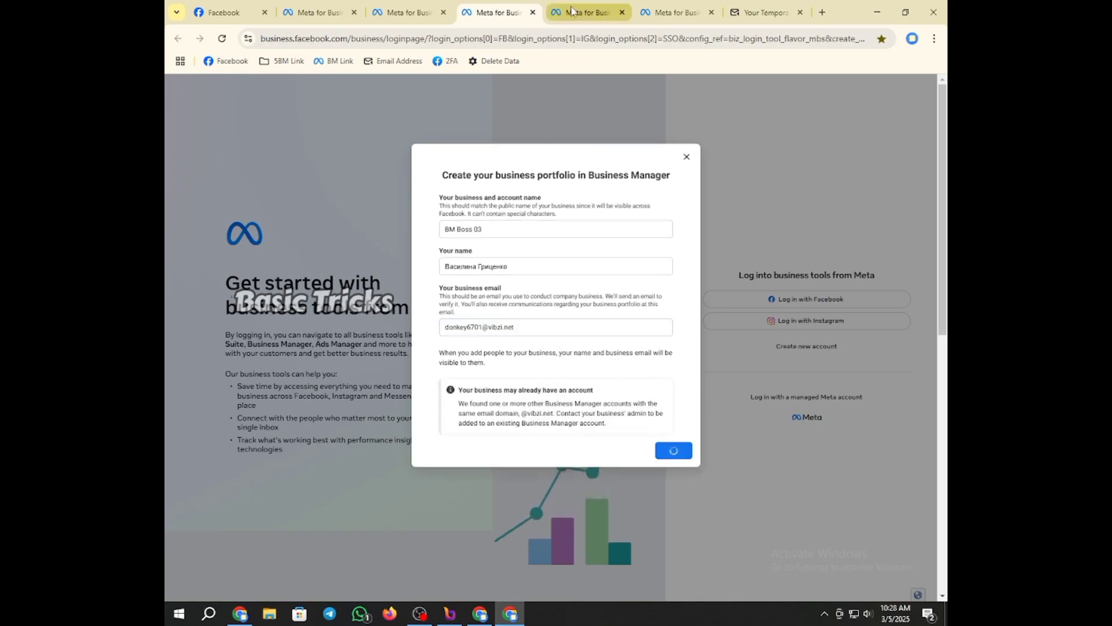
Step: Submit a business portfolio named BM Boss 04 in the fourth Meta tab, with the temporary address as business email
mouse_move(571, 10)
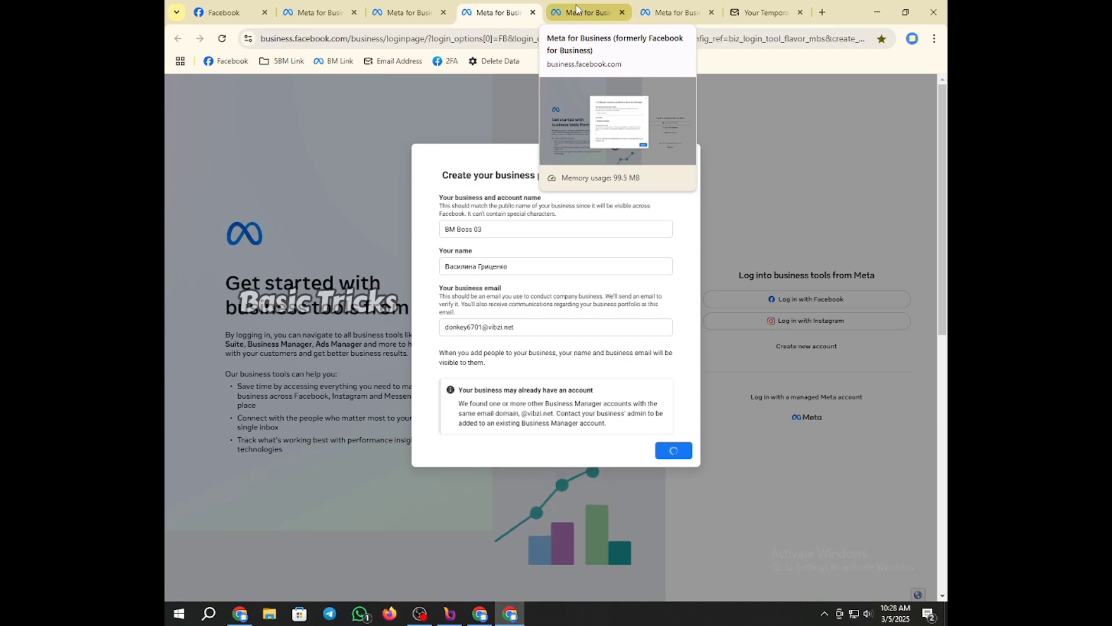
left_click(577, 10)
left_click(456, 255)
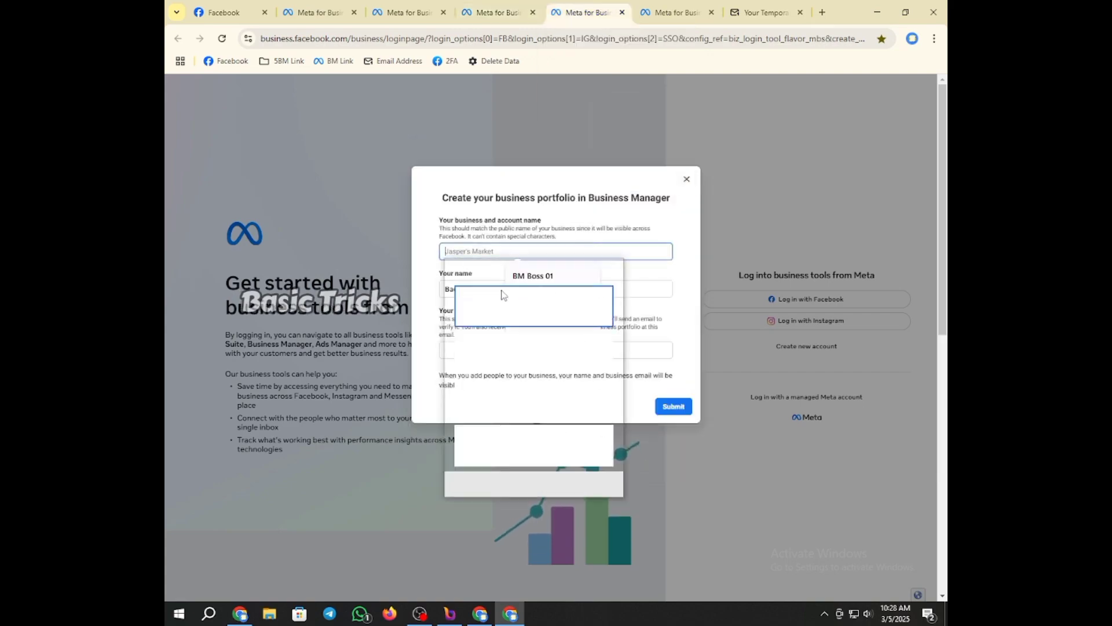
key("super+v")
left_click(483, 390)
type("04")
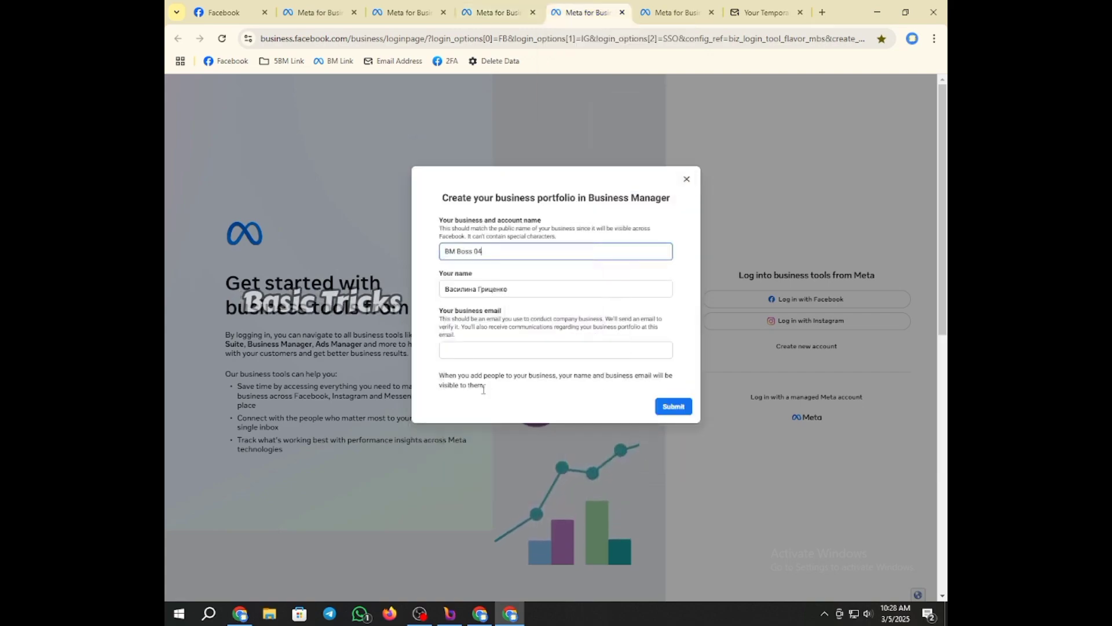
left_click(486, 351)
left_click(510, 374)
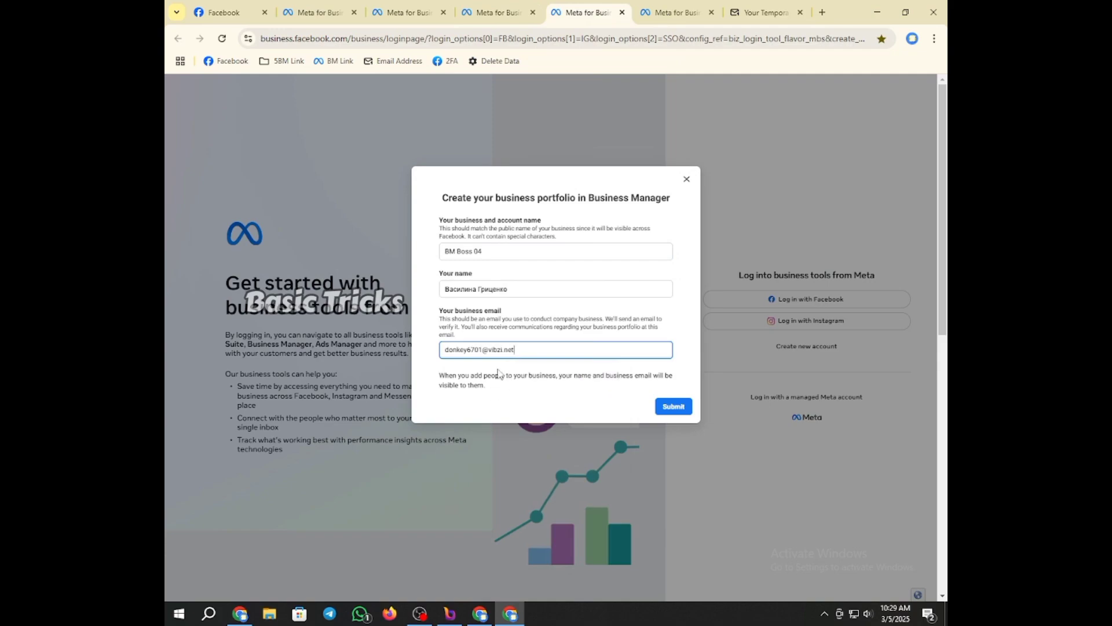
left_click(676, 455)
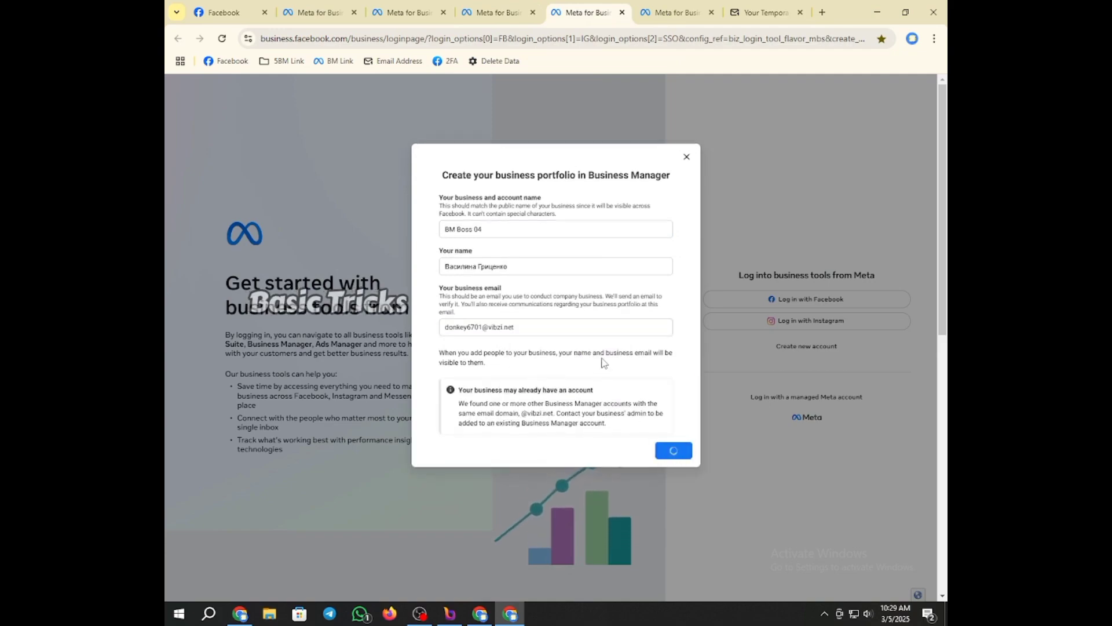
Step: Submit a business portfolio named BM Boss 05 in the fifth Meta tab, with the temporary address as business email
left_click(672, 13)
left_click(496, 253)
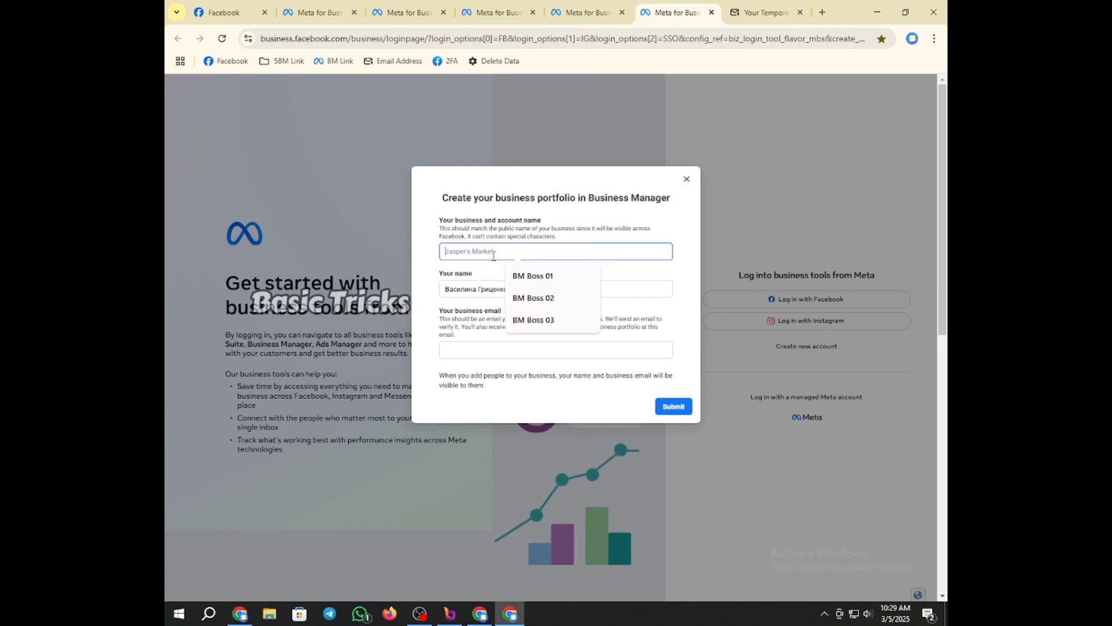
type("BM Boss 05")
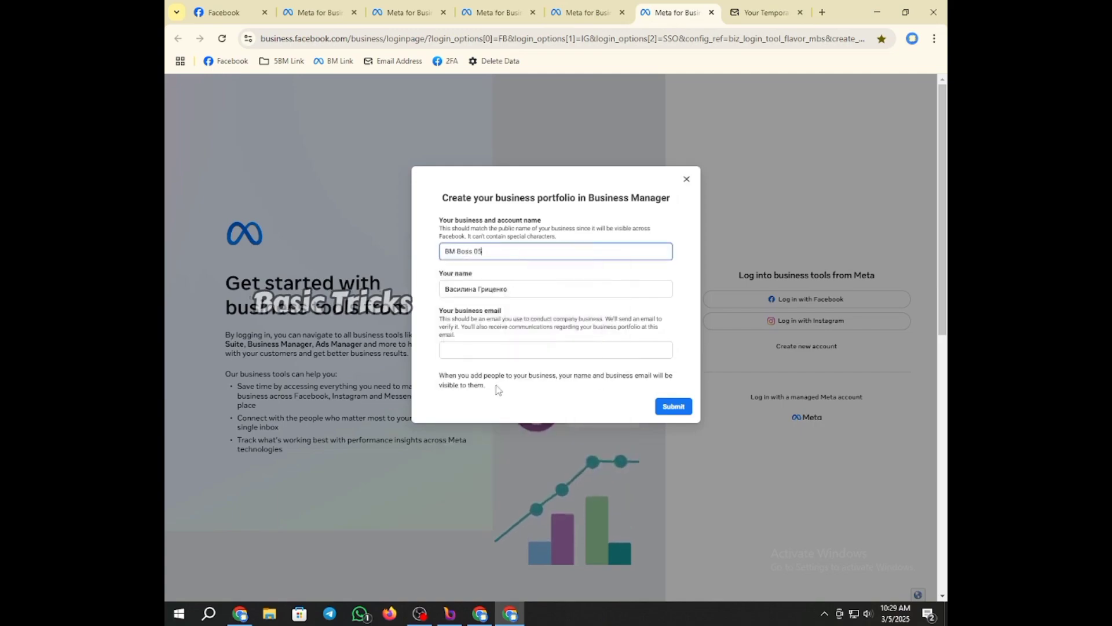
left_click(492, 350)
left_click(489, 370)
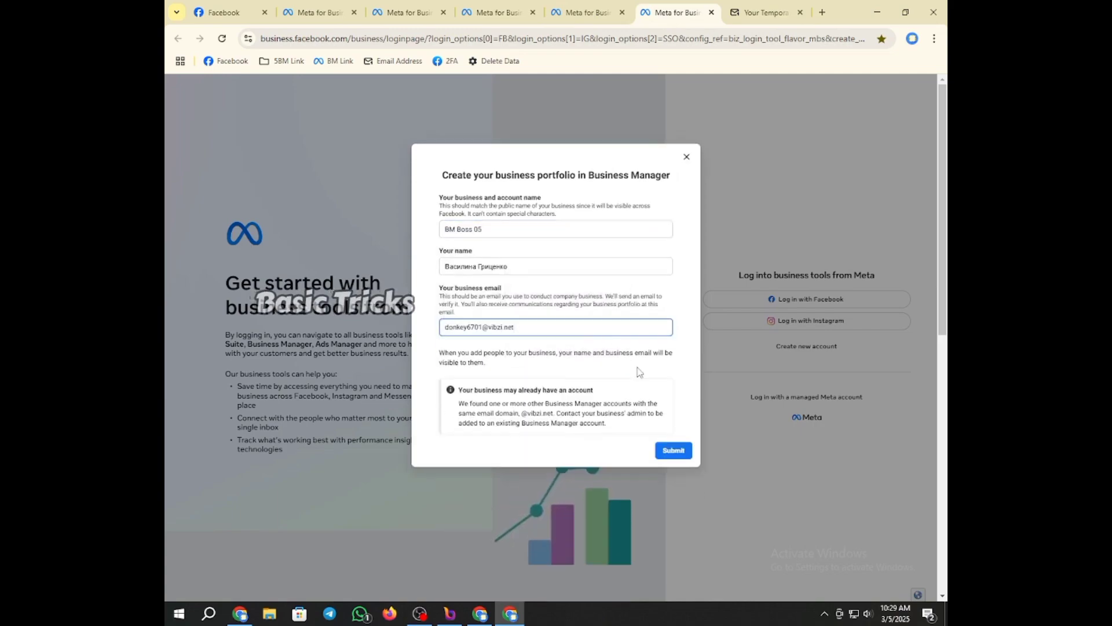
left_click(677, 455)
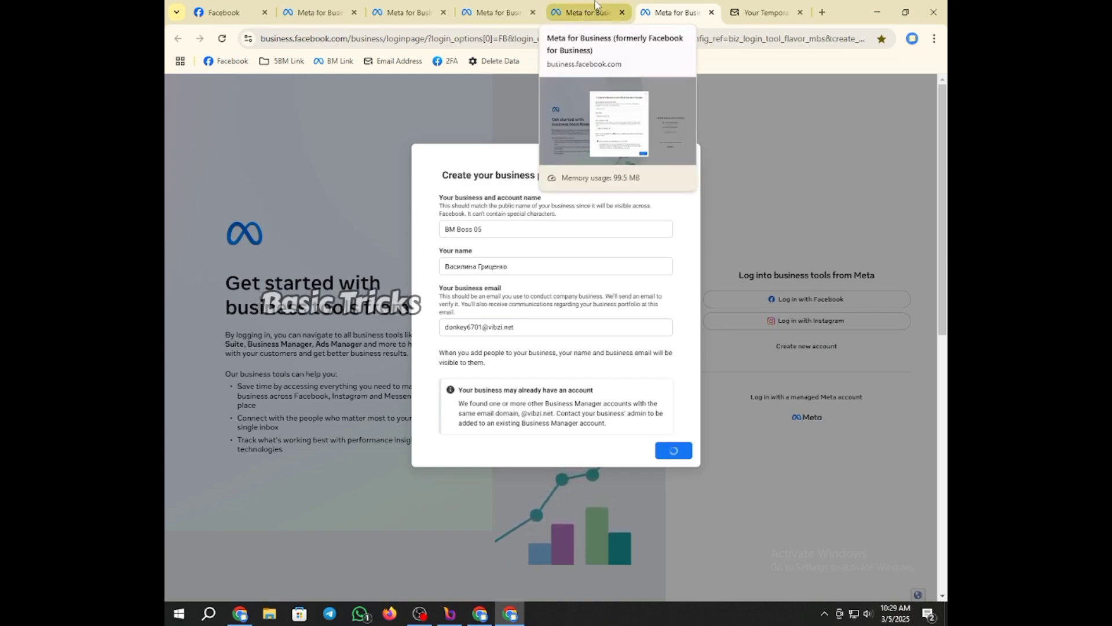
Step: Close the five Meta for Business tabs and return to the temporary email inbox
left_click(356, 16)
left_click(355, 13)
left_click(355, 13)
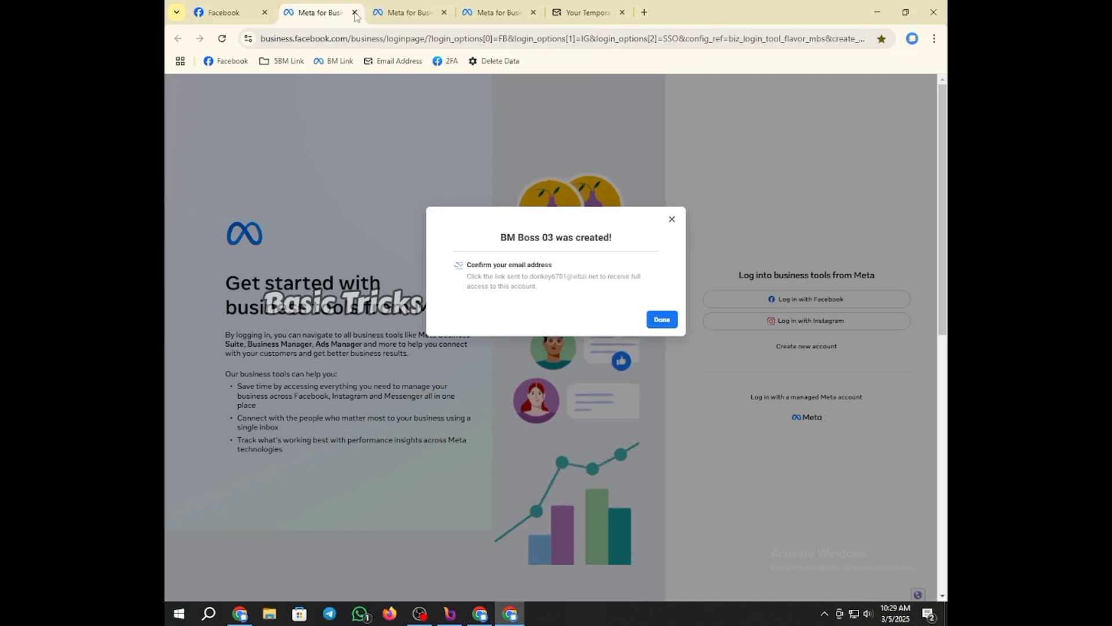
left_click(354, 13)
left_click(354, 13)
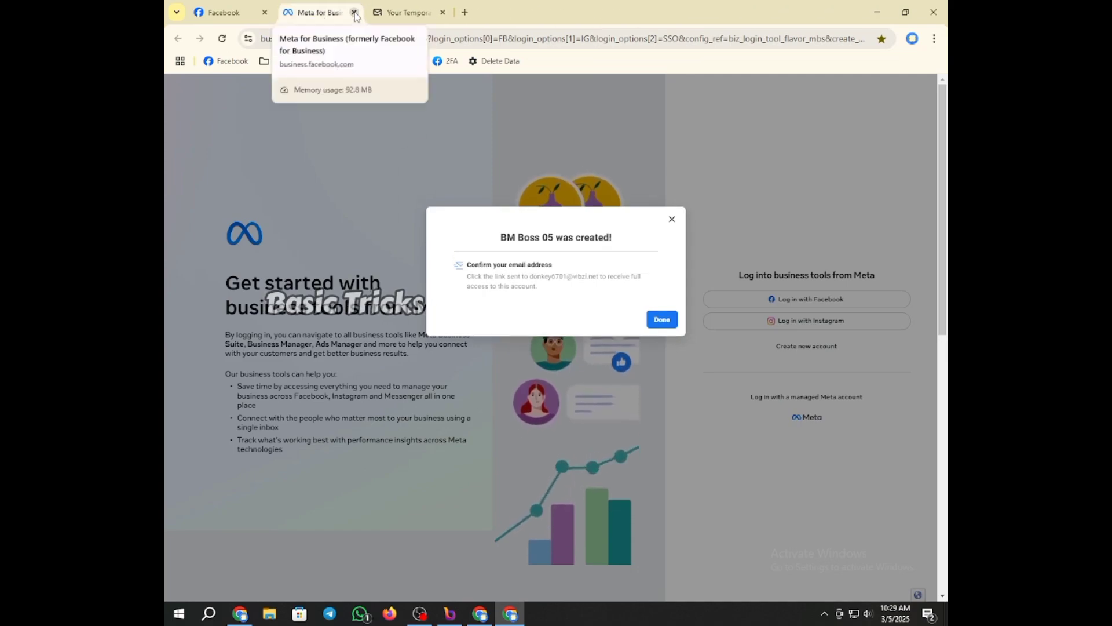
left_click(354, 13)
left_click(713, 242)
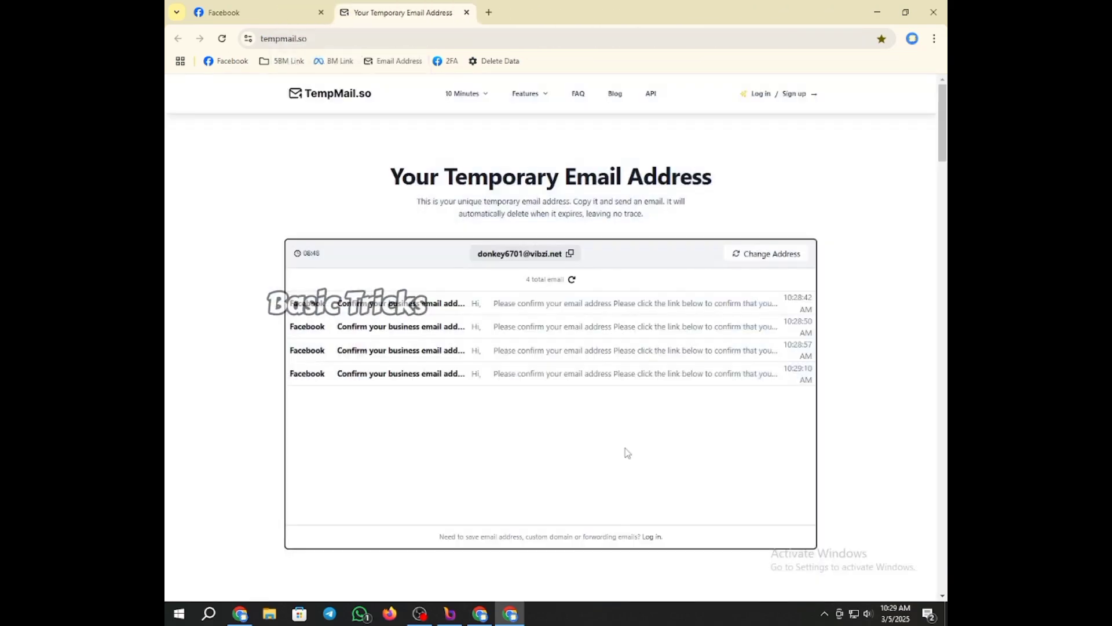
Step: Open the first Facebook confirmation email, for BM Boss 01, and load its Confirm Now link in a new tab
left_click(551, 303)
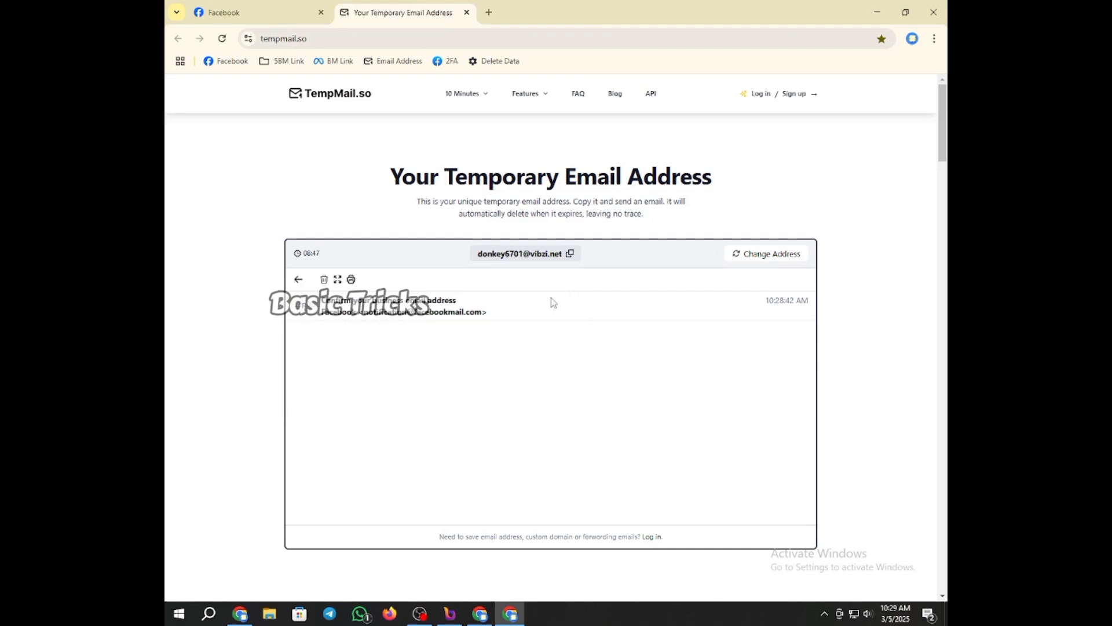
right_click(462, 425)
left_click(485, 435)
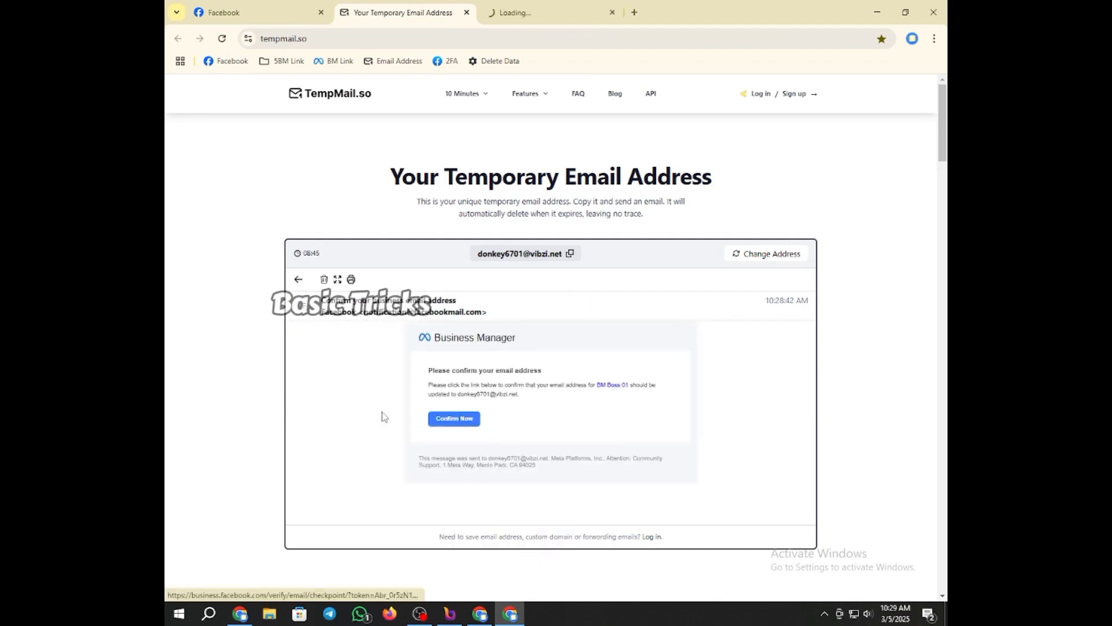
Step: Return to the inbox, open the confirmation email for BM Boss 02 and load its Confirm Now link in a new tab
left_click(297, 281)
left_click(509, 338)
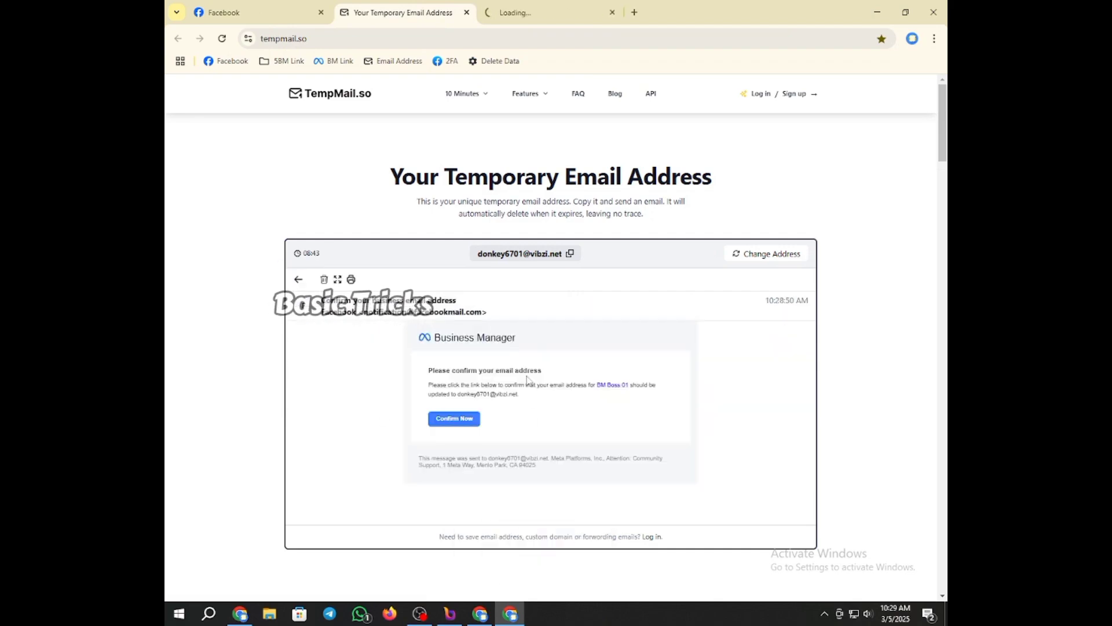
right_click(460, 423)
left_click(487, 434)
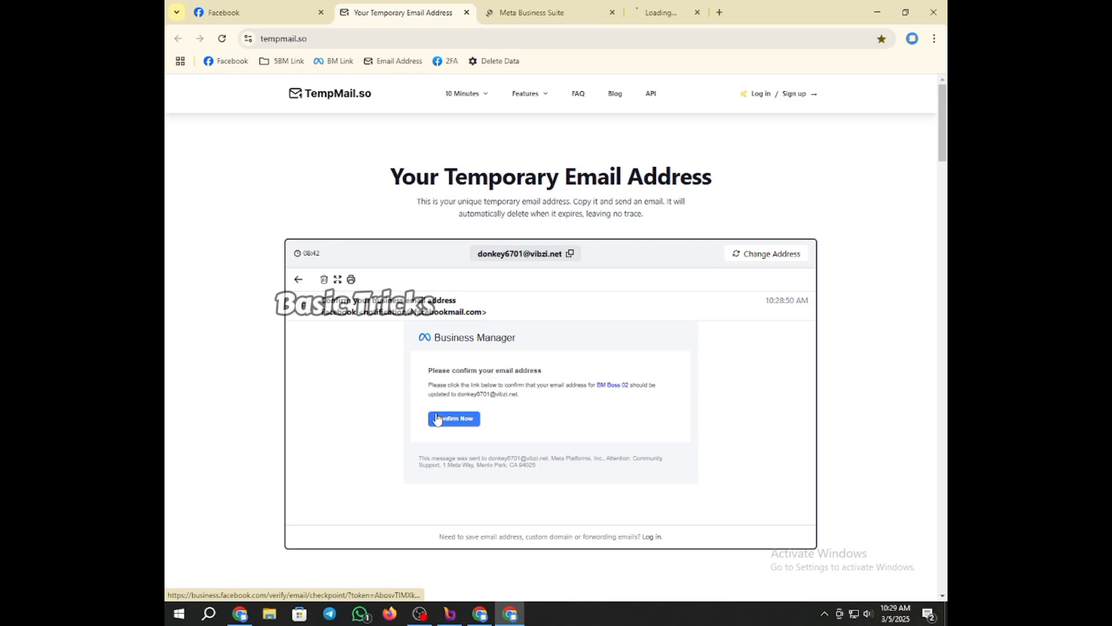
Step: Return to the inbox, open the third Facebook confirmation email and load its Confirm Now link in a new tab
left_click(298, 280)
left_click(485, 362)
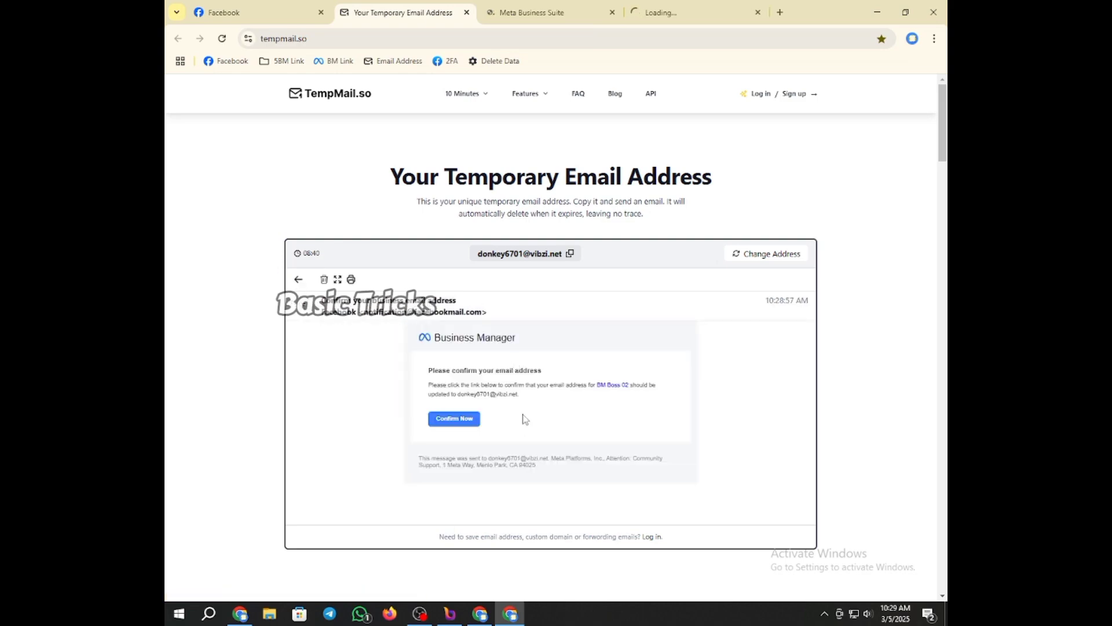
right_click(462, 419)
left_click(487, 428)
Step: Return to the inbox, open the fourth Facebook confirmation email and load its Confirm Now link in a new tab
left_click(298, 279)
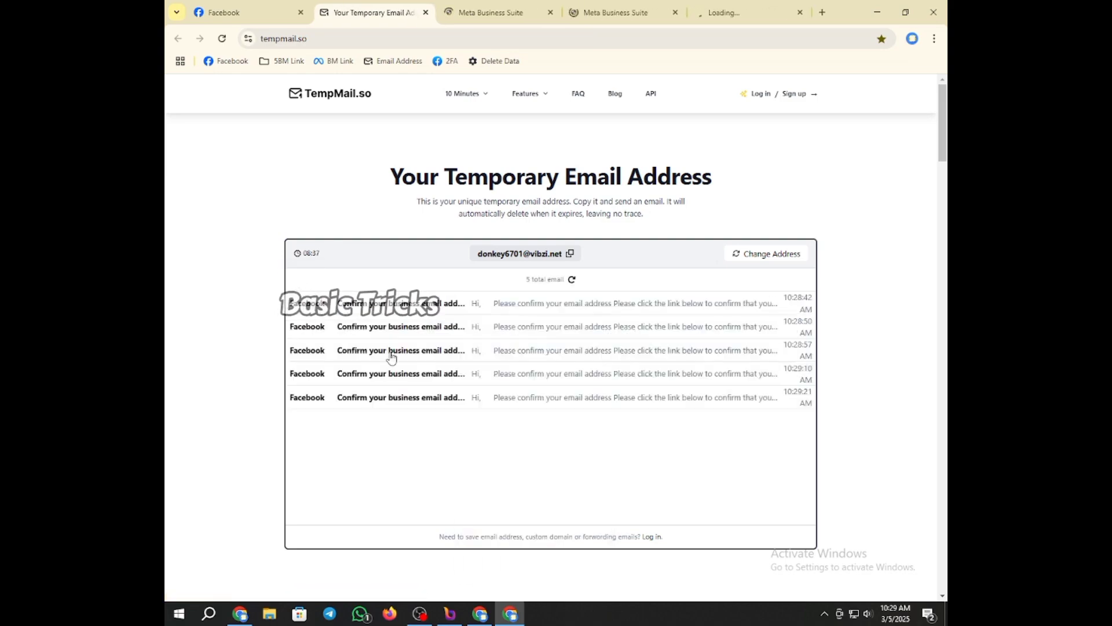
left_click(515, 369)
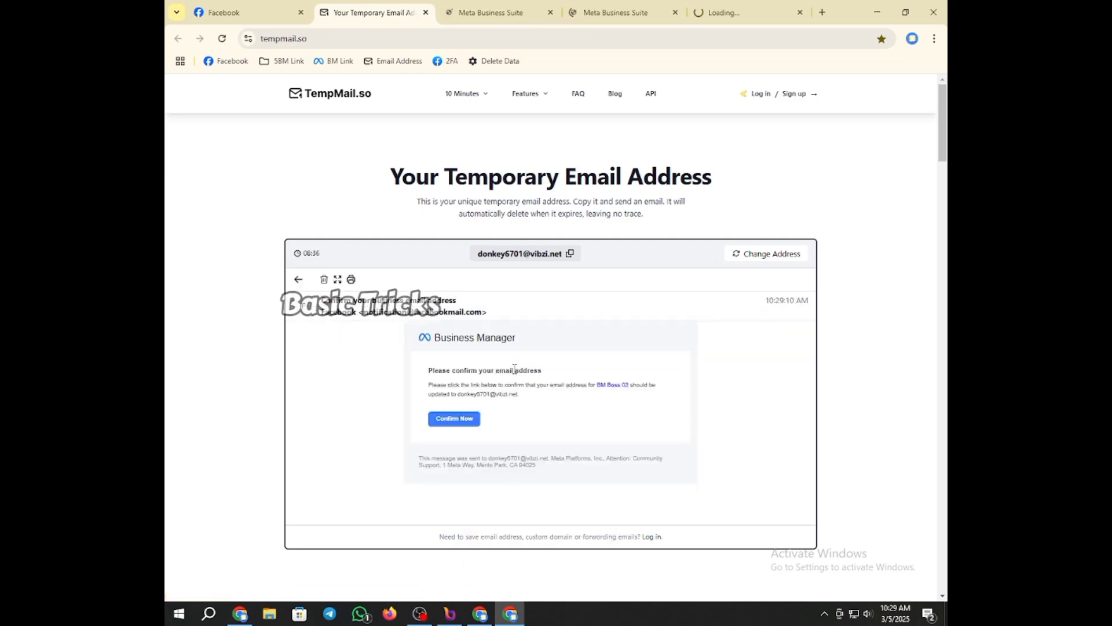
right_click(467, 421)
left_click(487, 428)
Step: Load the Confirm Now link from the BM Boss 05 confirmation email in a new tab, and switch to the BM Boss 01 settings tab
left_click(298, 280)
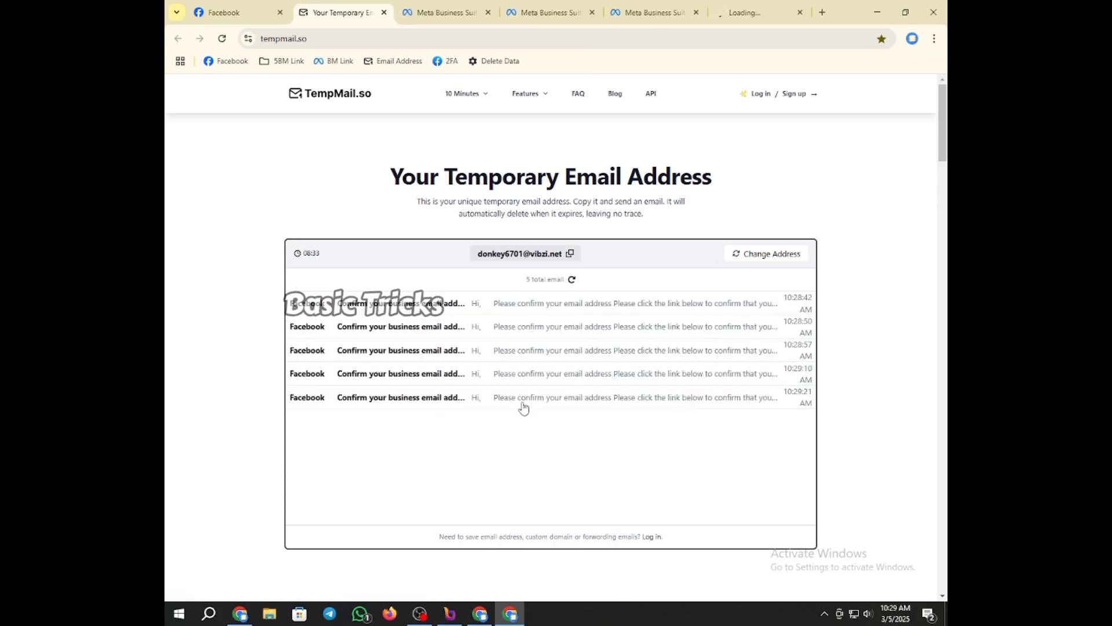
left_click(524, 400)
right_click(467, 417)
left_click(488, 425)
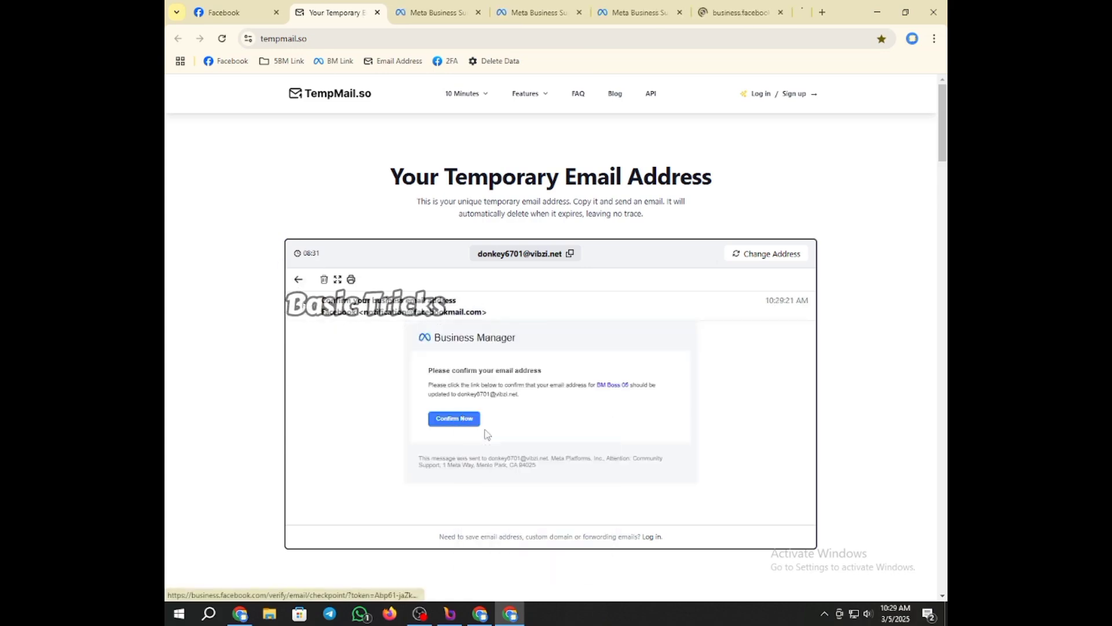
left_click(415, 6)
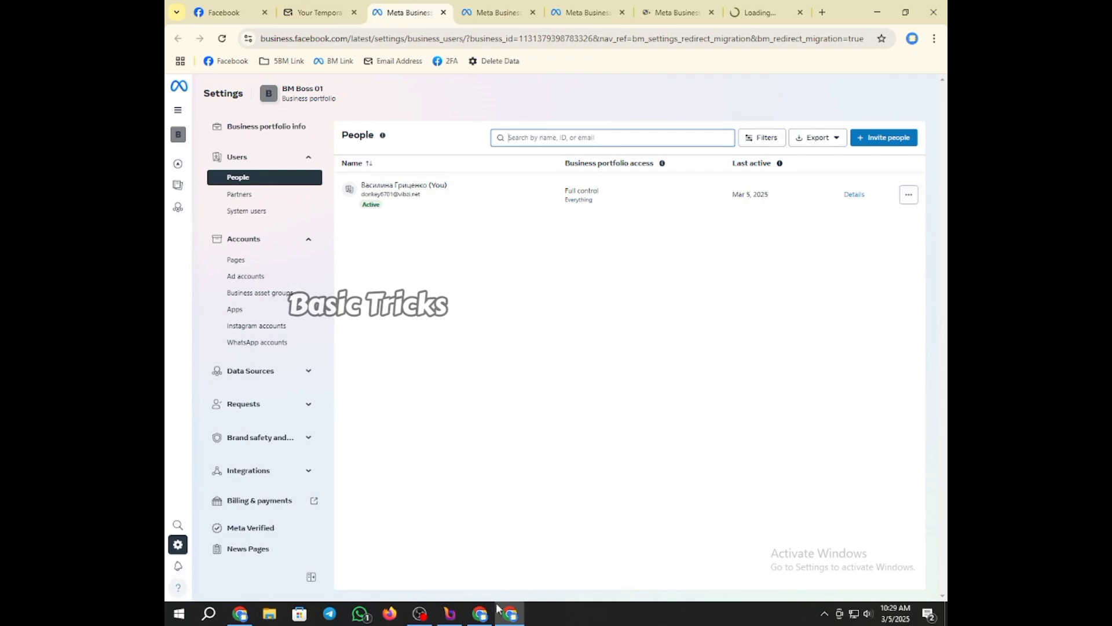
Step: Switch to the other Chrome window, generate a new address in AdGuard Temp Mail and copy it
left_click(515, 614)
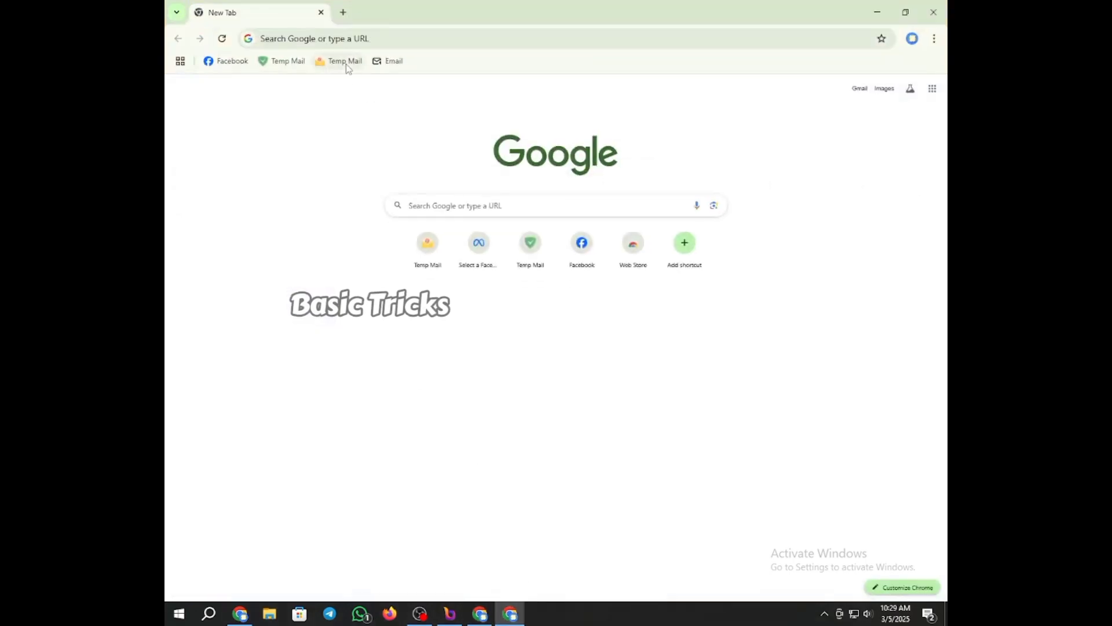
left_click(284, 62)
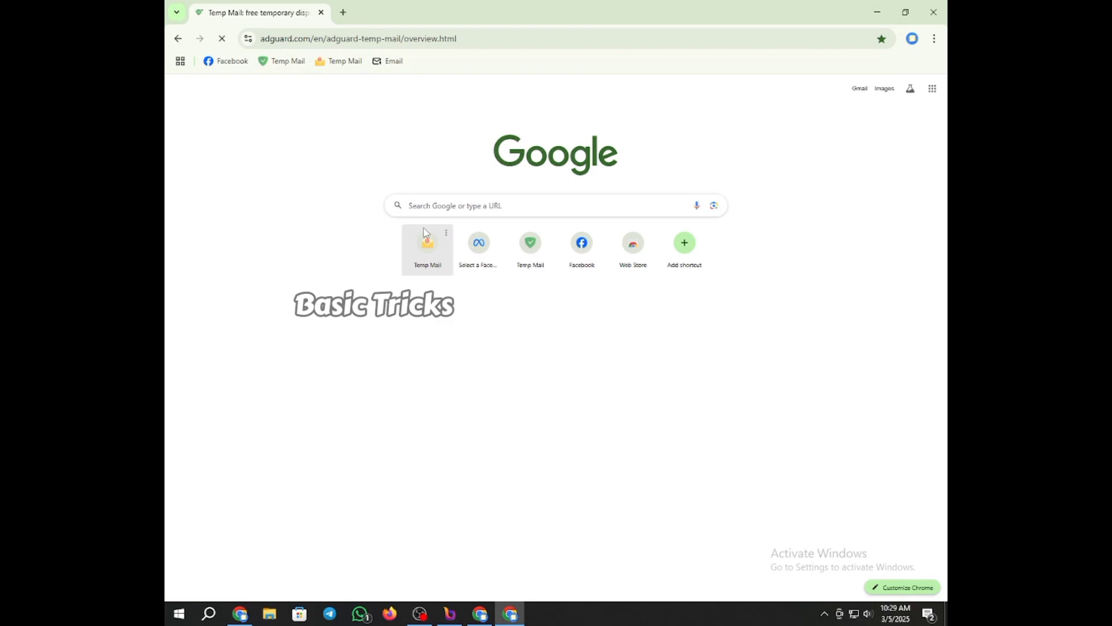
left_click(687, 283)
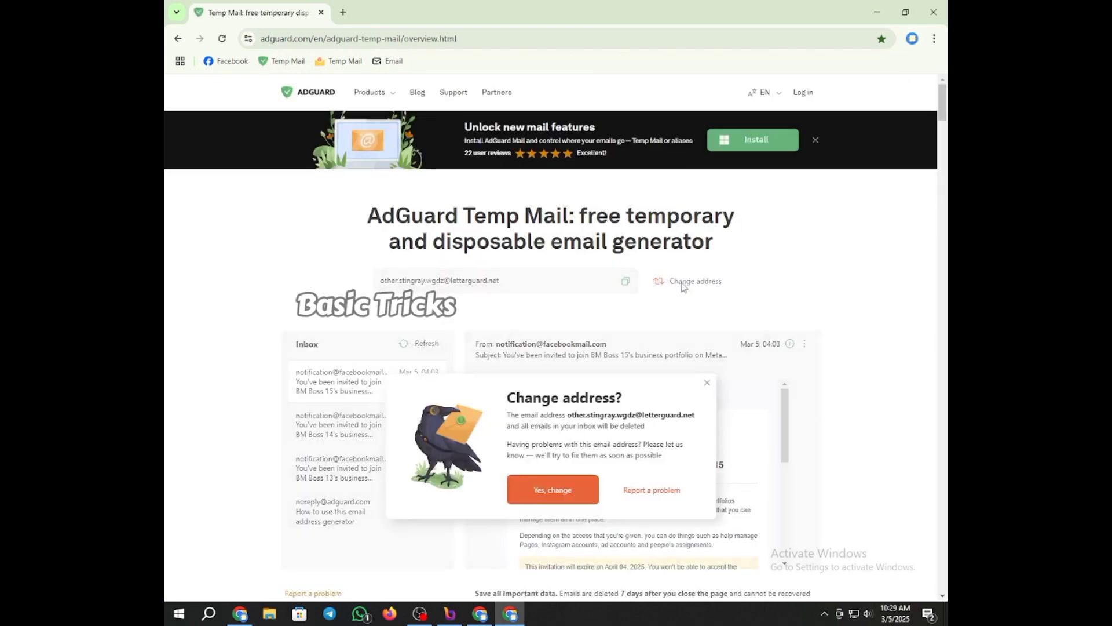
left_click(553, 490)
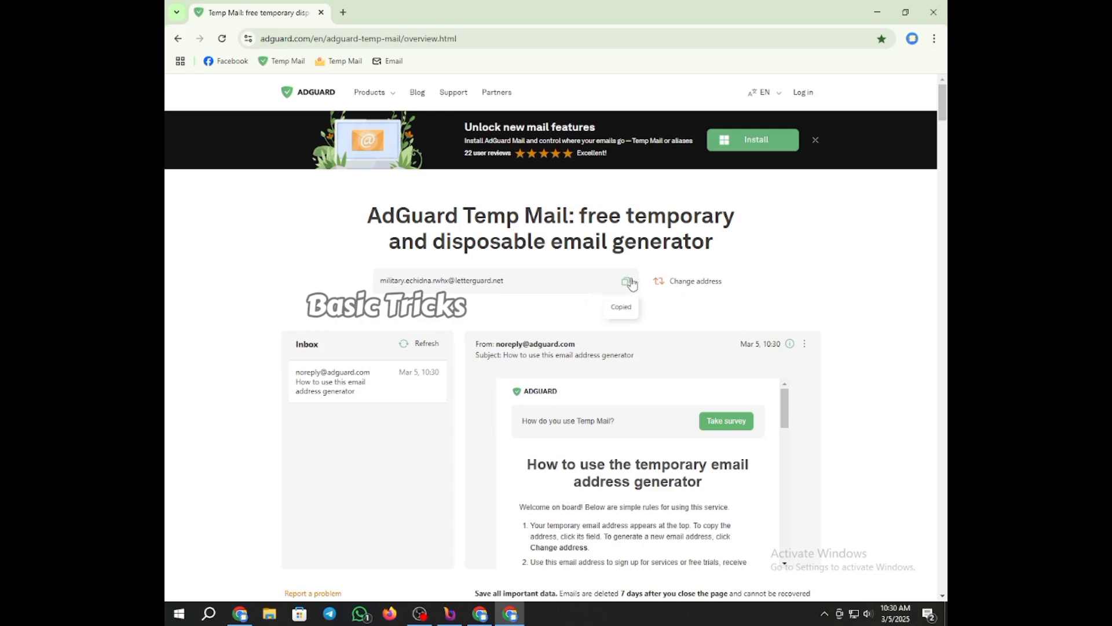
Step: Return to the Meta window and start a people invitation in BM Boss 01, 02 and 03, dismissing the work email prompt
left_click(480, 613)
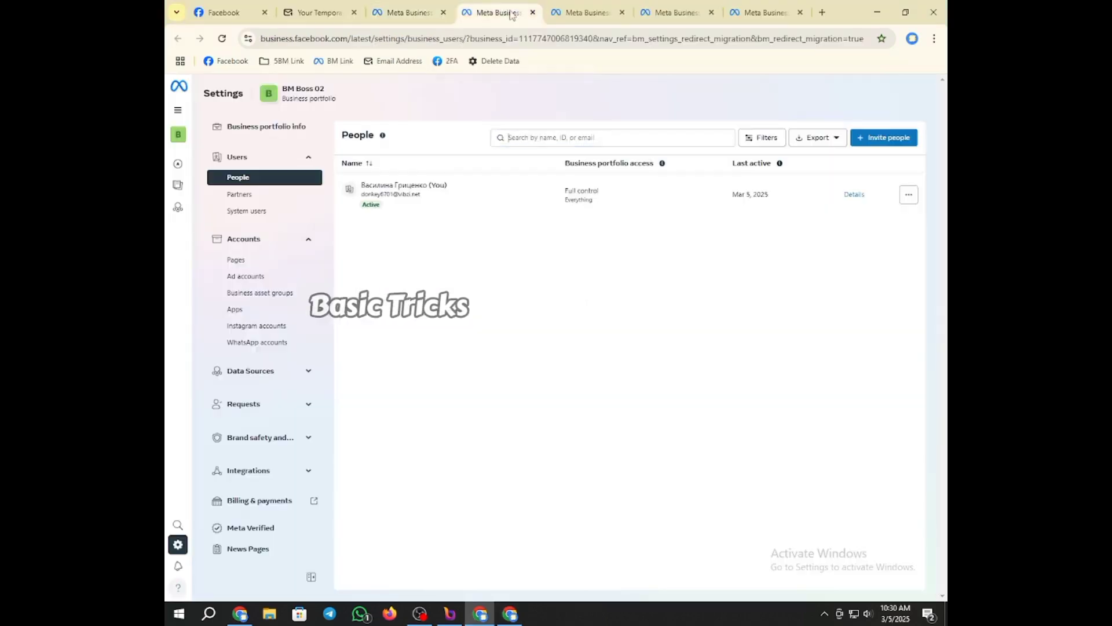
left_click(585, 12)
left_click(872, 139)
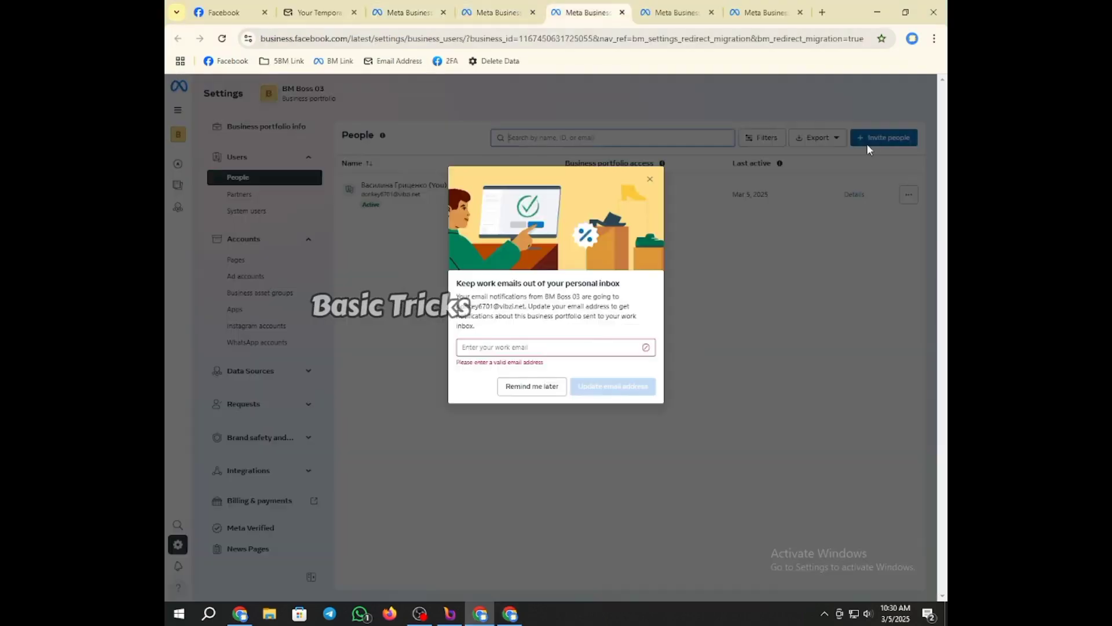
left_click(647, 184)
left_click(857, 142)
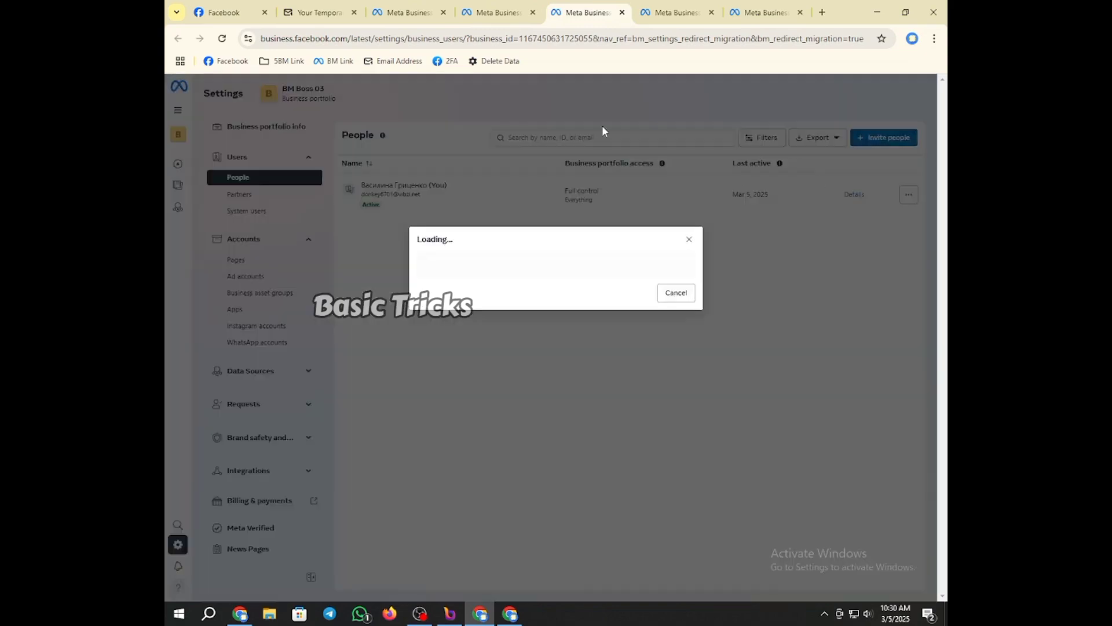
Step: Invite the copied temporary address to BM Boss 01 with full control and advanced options, assign no business assets, and send the invitation
left_click(408, 13)
left_click(509, 243)
key("ctrl+v")
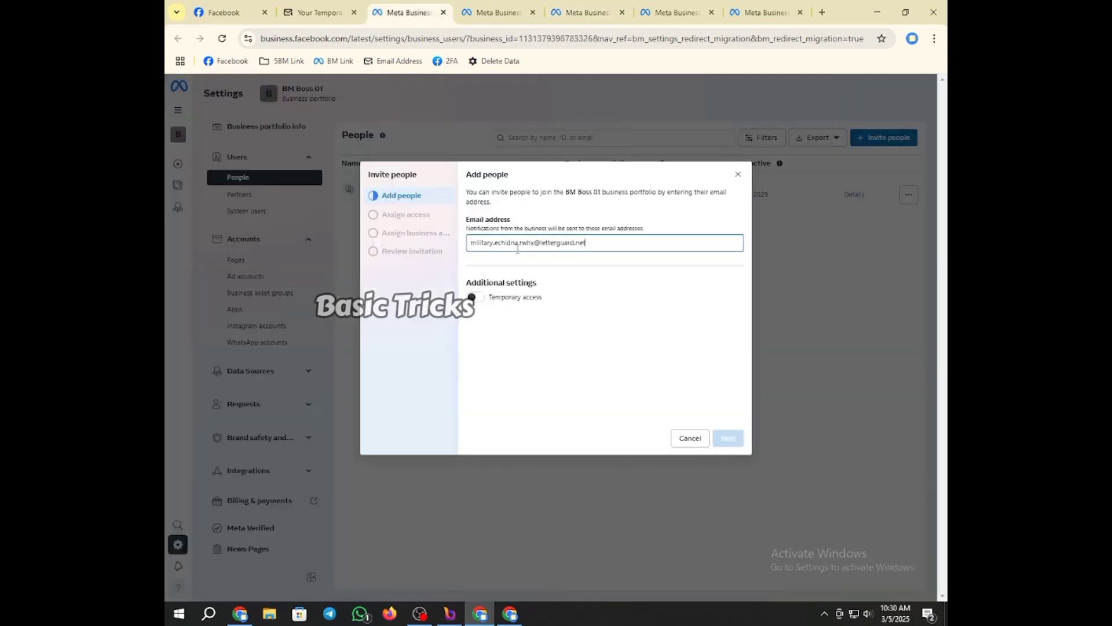
left_click(729, 438)
left_click(486, 362)
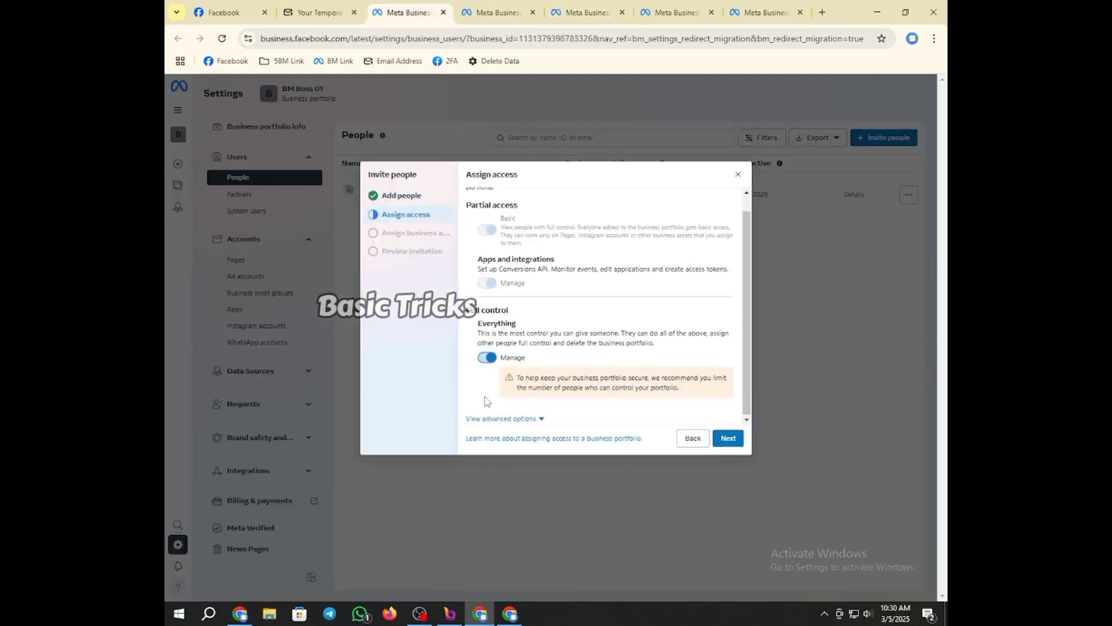
left_click(502, 416)
scroll(608, 377, "down", 2)
left_click(728, 438)
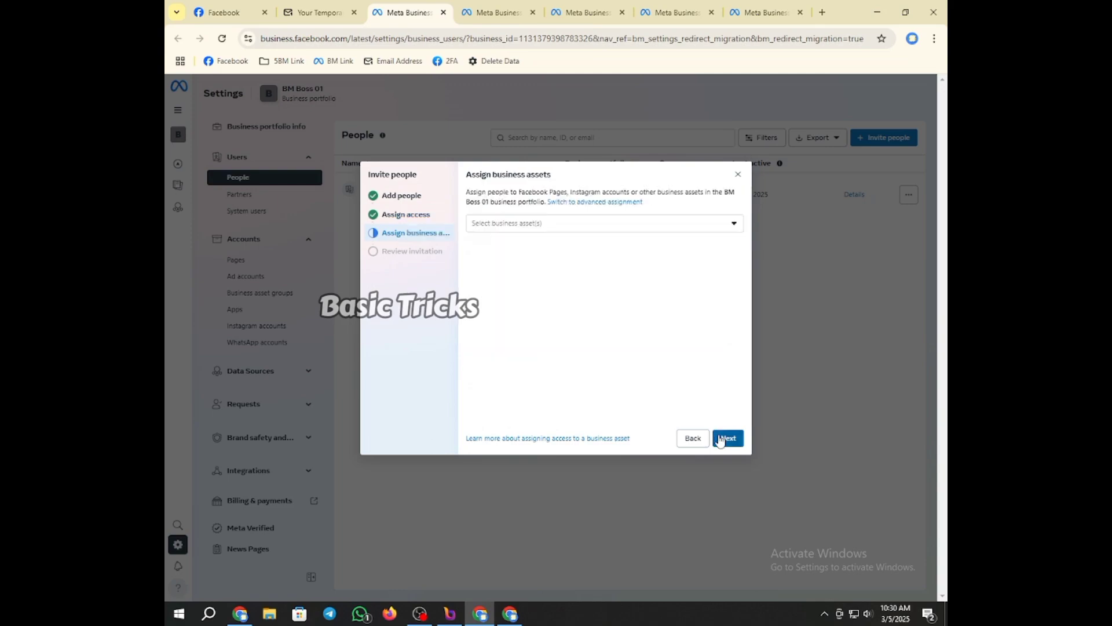
left_click(728, 438)
left_click(718, 438)
Step: Invite the copied temporary address to BM Boss 02 with full control and the advanced Finance option, without business assets, and send it
left_click(498, 12)
left_click(550, 243)
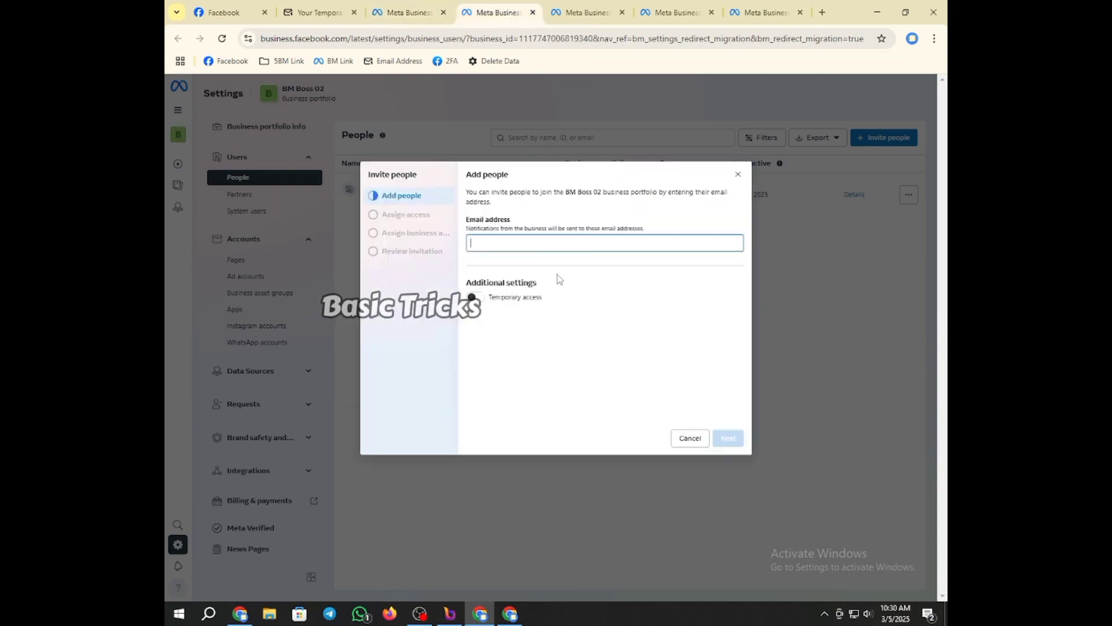
key("ctrl+v")
left_click(728, 438)
left_click(484, 362)
scroll(485, 371, "down", 1)
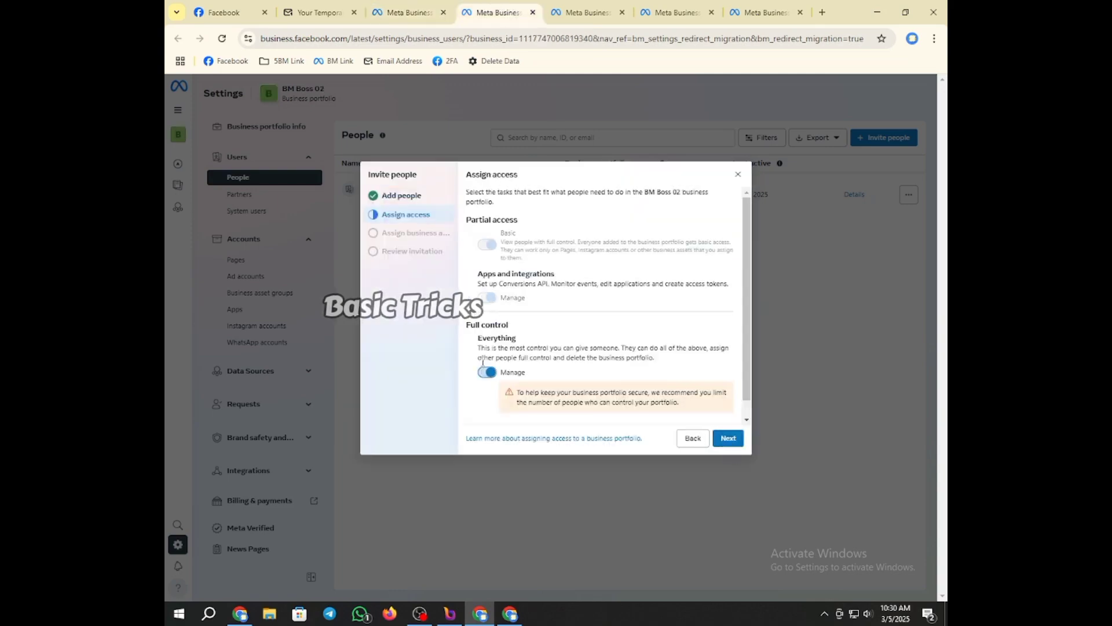
left_click(492, 419)
left_click(487, 416)
left_click(728, 438)
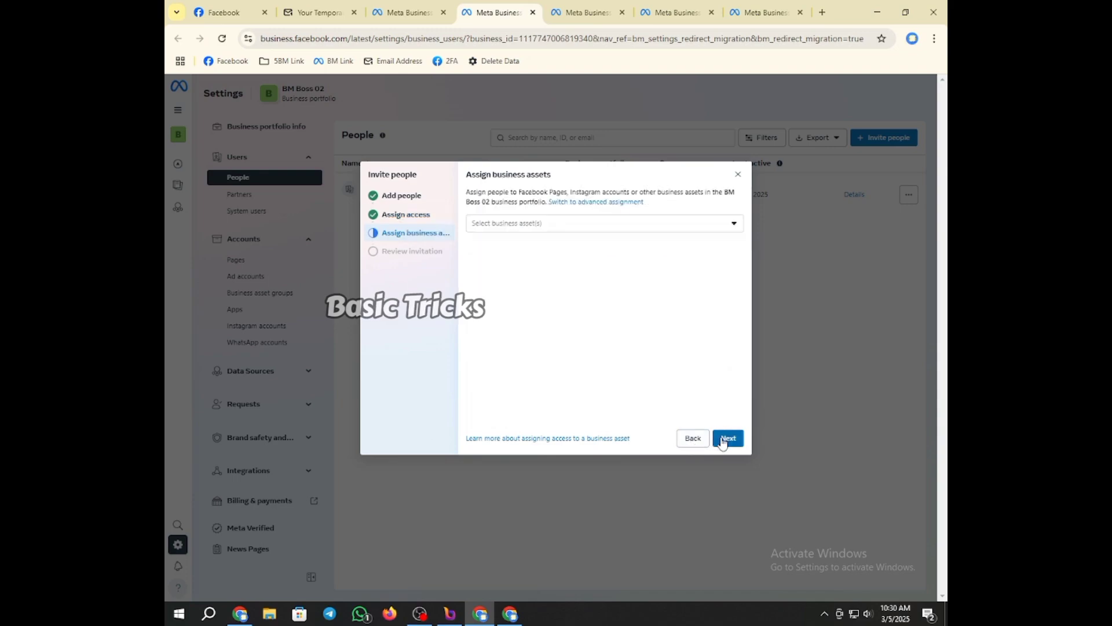
left_click(728, 438)
left_click(716, 438)
Step: Send a BM Boss 03 invitation to the copied temporary address with full control and Finance (view and manage) access, without business assets
left_click(581, 8)
left_click(534, 242)
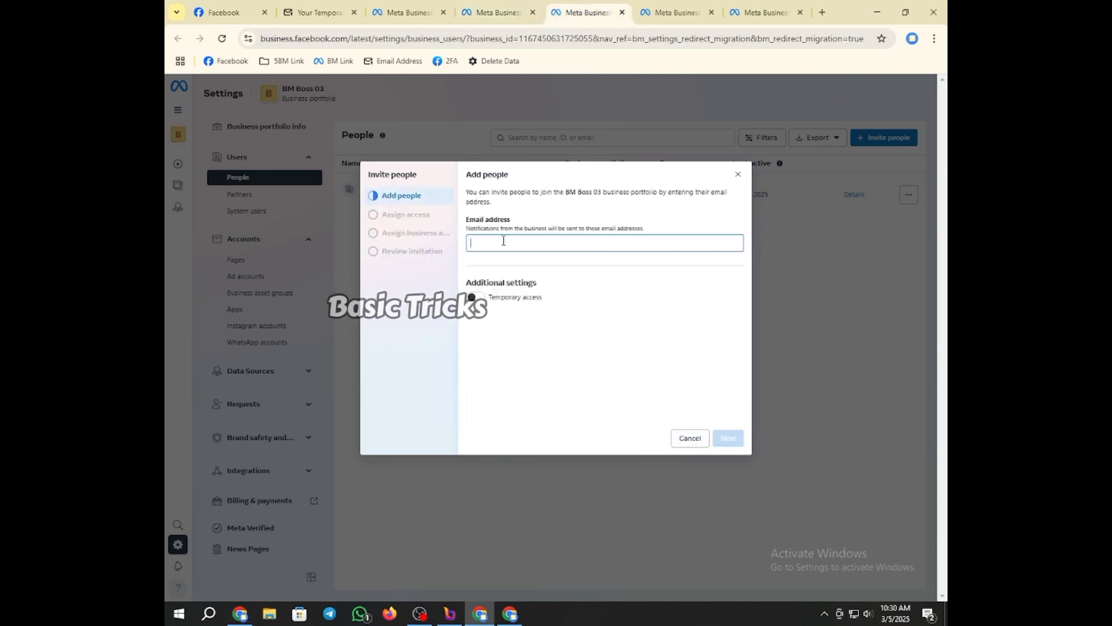
key("ctrl+v")
left_click(729, 438)
left_click(485, 364)
scroll(489, 406, "down", 1)
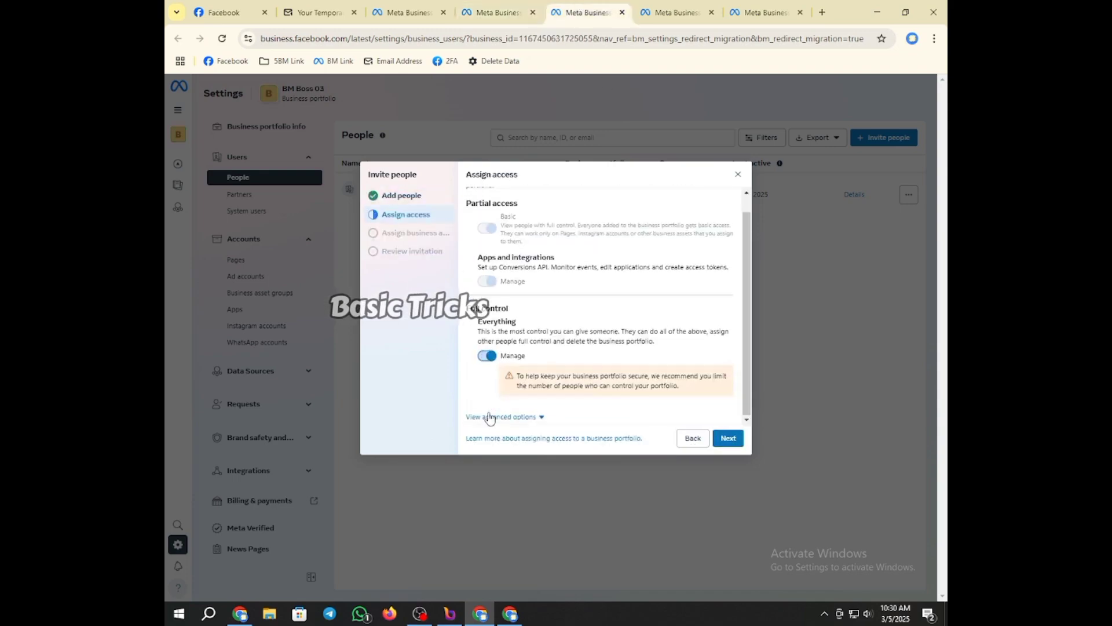
left_click(492, 420)
left_click(487, 415)
left_click(740, 439)
left_click(738, 438)
left_click(738, 437)
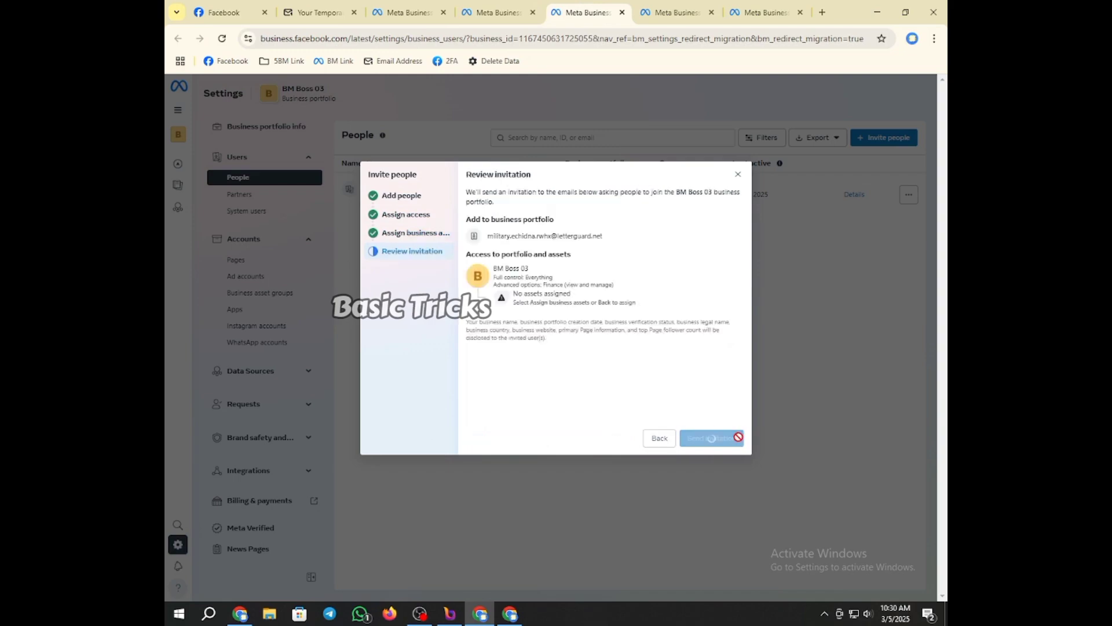
Step: Switch to the AdGuard inbox, open the BM Boss 01 invitation email and load its View invitation link in a new tab
mouse_move(517, 622)
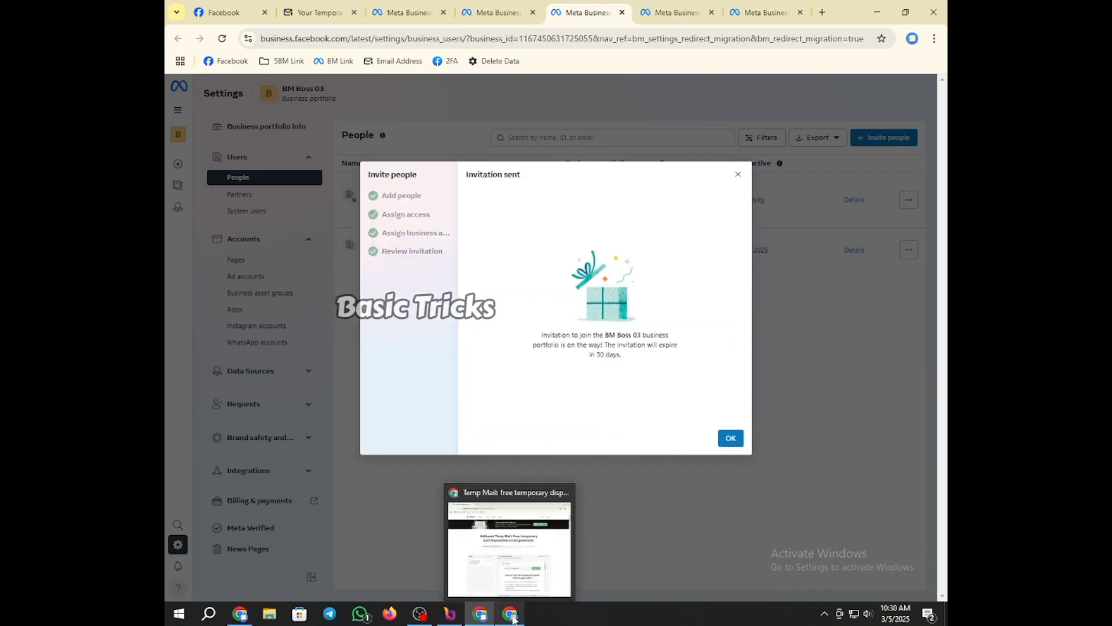
left_click(512, 618)
left_click(336, 387)
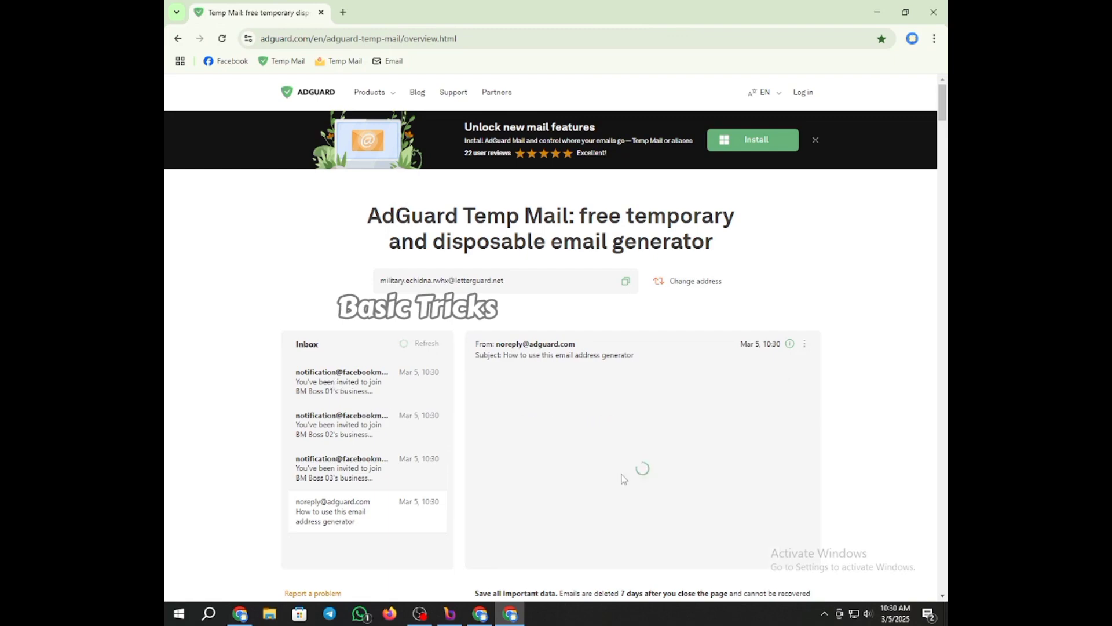
scroll(636, 504, "down", 3)
right_click(636, 510)
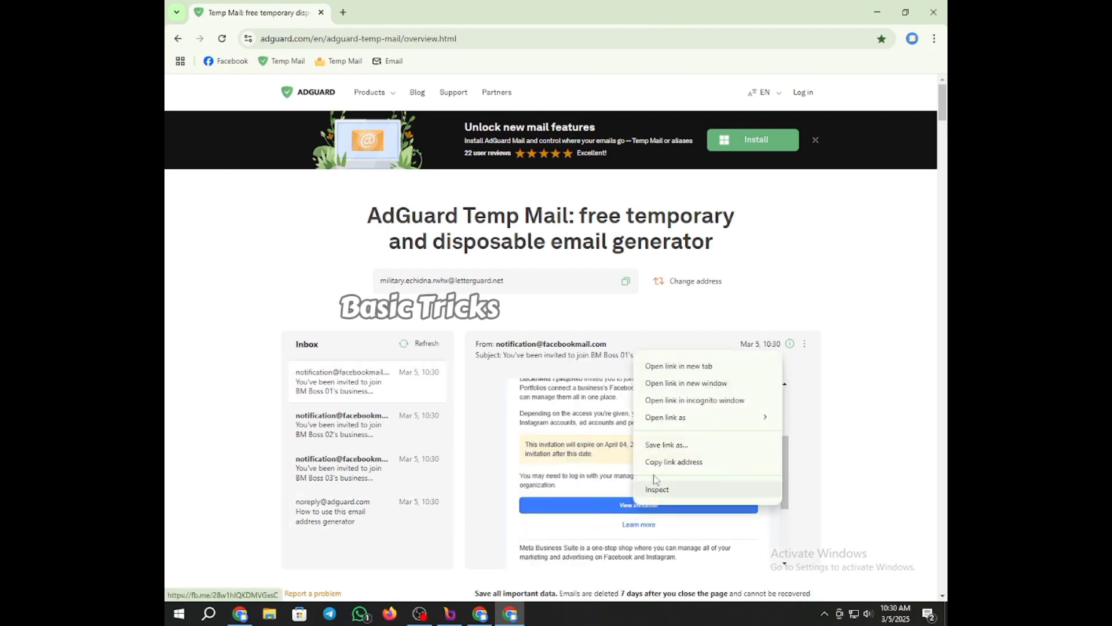
left_click(649, 365)
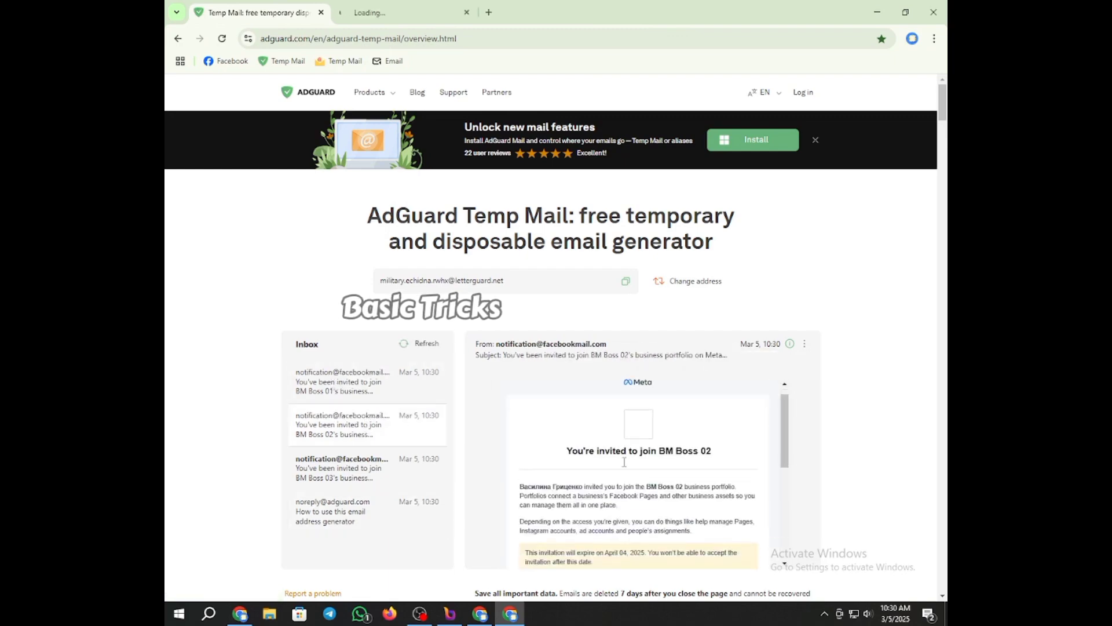
Step: Load the View invitation link from the BM Boss 02 invitation email in a new tab
scroll(632, 499, "down", 3)
right_click(637, 508)
left_click(664, 383)
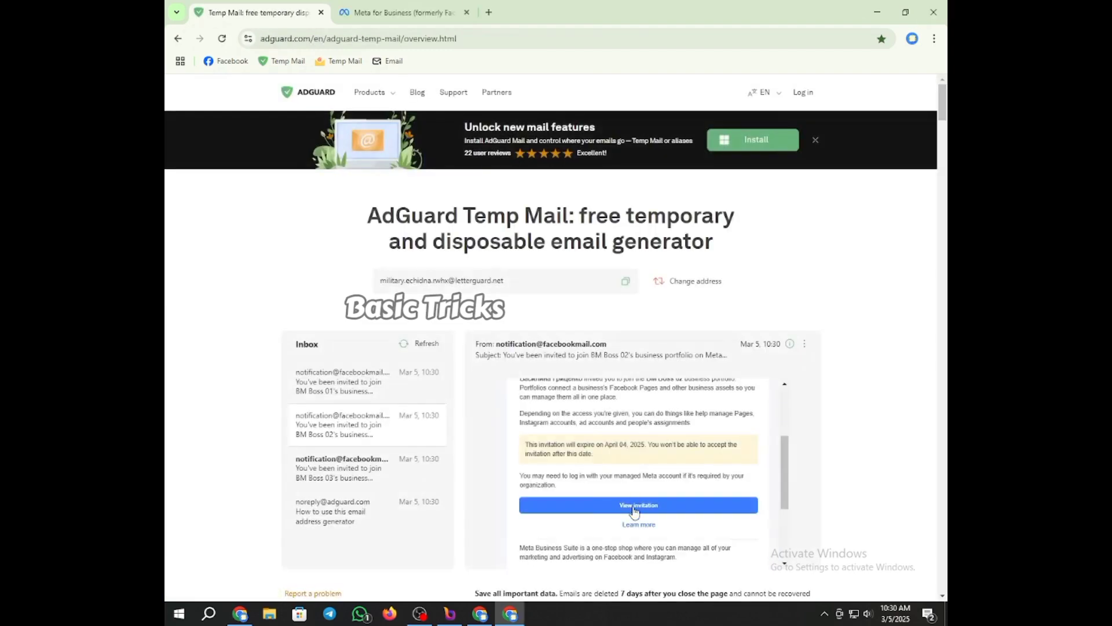
right_click(634, 505)
left_click(670, 368)
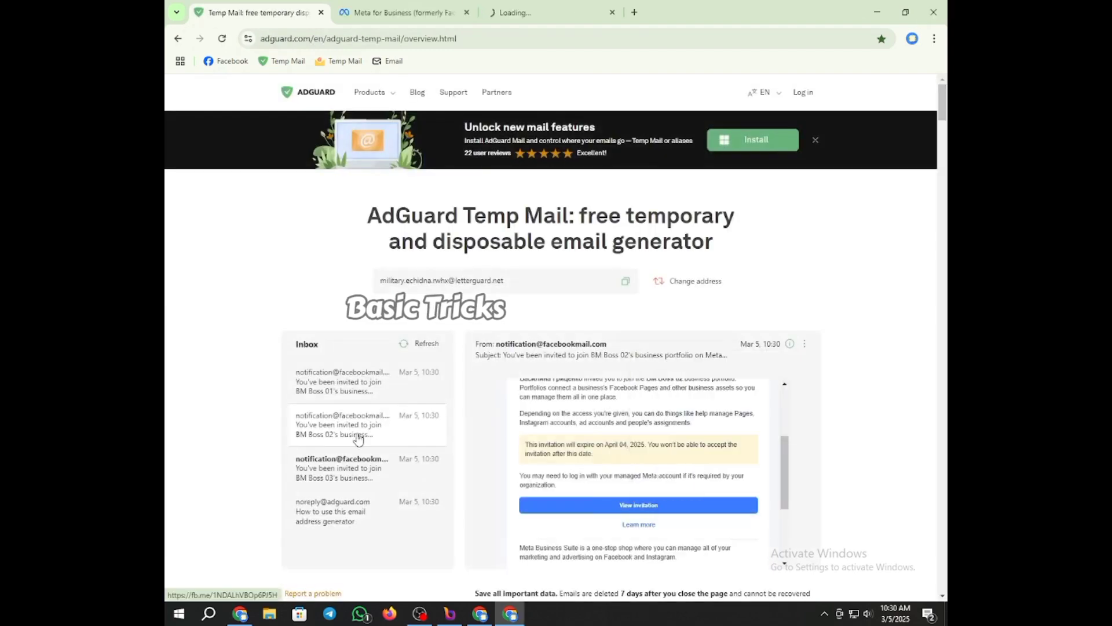
Step: Open the BM Boss 03 invitation email and load its View invitation link in a new tab
left_click(443, 467)
scroll(616, 485, "down", 3)
scroll(616, 484, "up", 1)
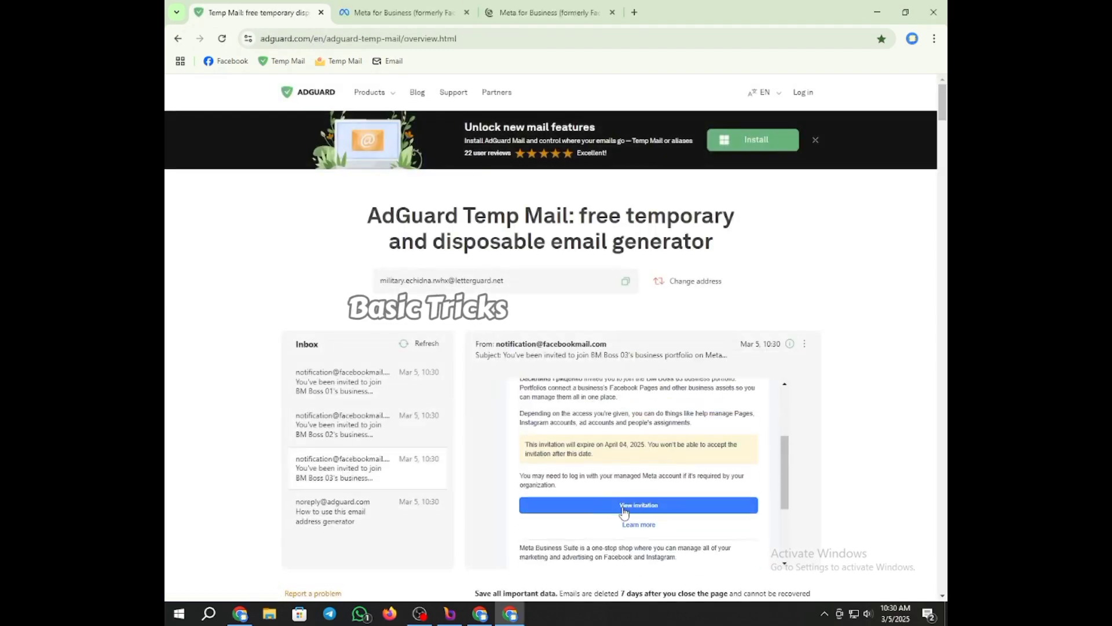
right_click(621, 507)
left_click(660, 369)
Step: Log in with Facebook on the opened Meta for Business invitation tabs
left_click(343, 6)
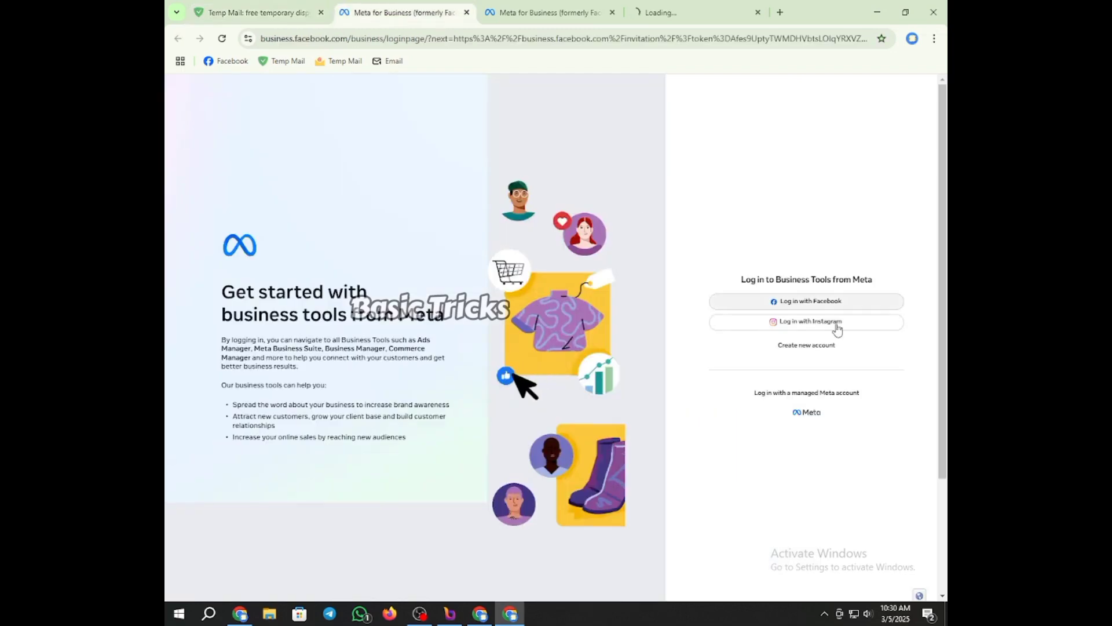
left_click(814, 301)
left_click(701, 12)
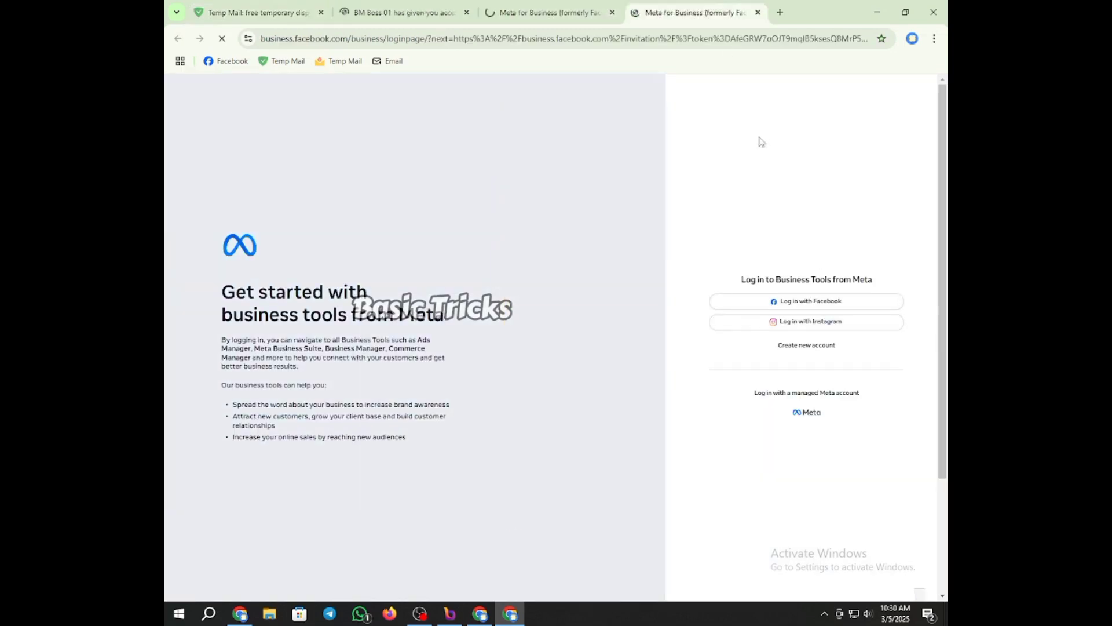
left_click(792, 306)
Step: Enter the first name and surname on the BM Boss 01 invitation, continue past the business information review and accept the invitation
left_click(423, 11)
left_click(515, 346)
type("ITZ")
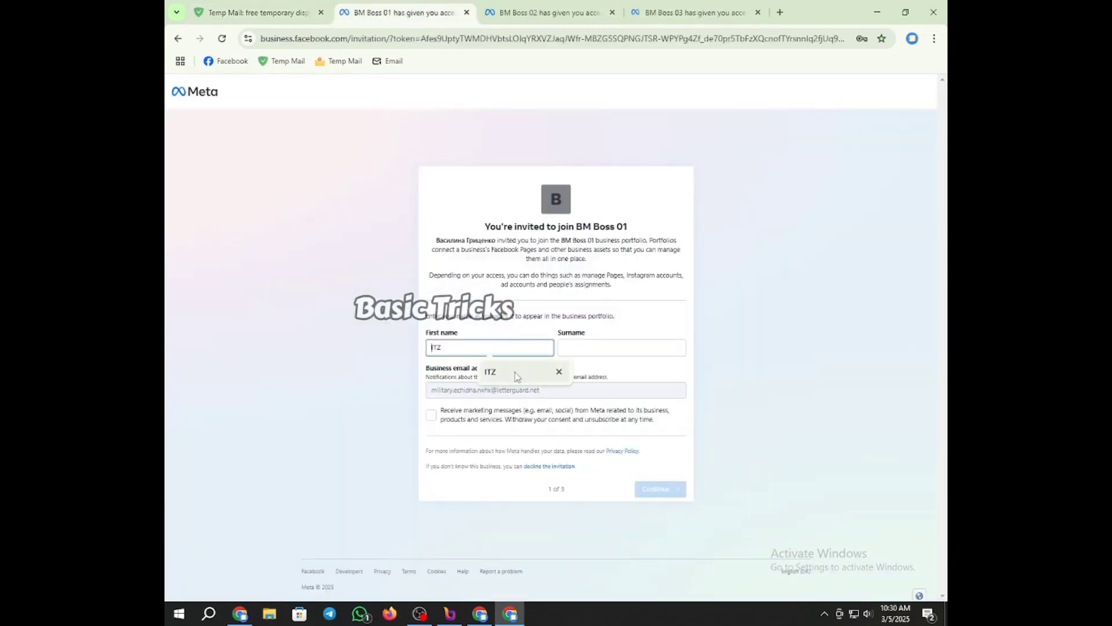
key("Tab")
type("NUR01")
left_click(661, 488)
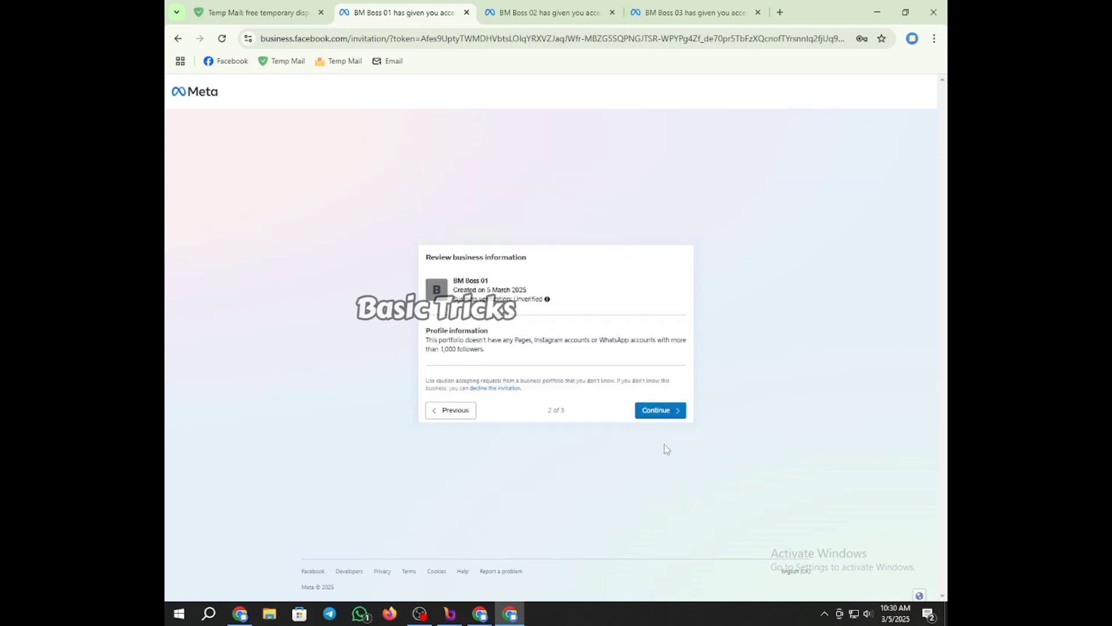
left_click(658, 407)
left_click(653, 419)
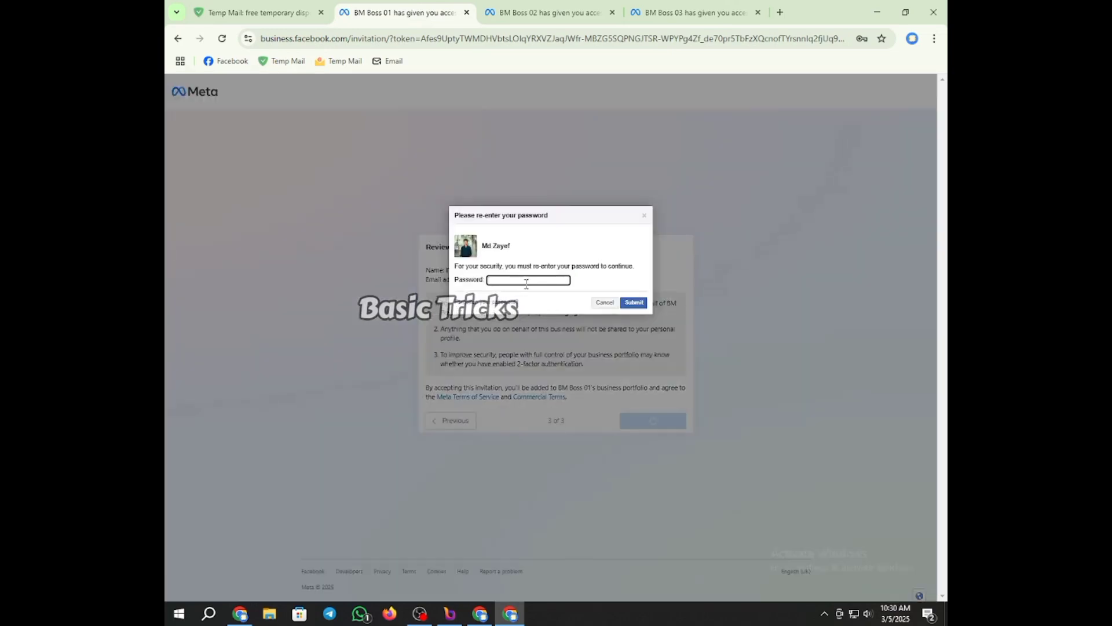
Step: Re-enter the account password for the BM Boss 01 invitation and submit it, and switch to the BM Boss 02 invitation tab
left_click(526, 283)
left_click(584, 312)
left_click(639, 305)
left_click(522, 11)
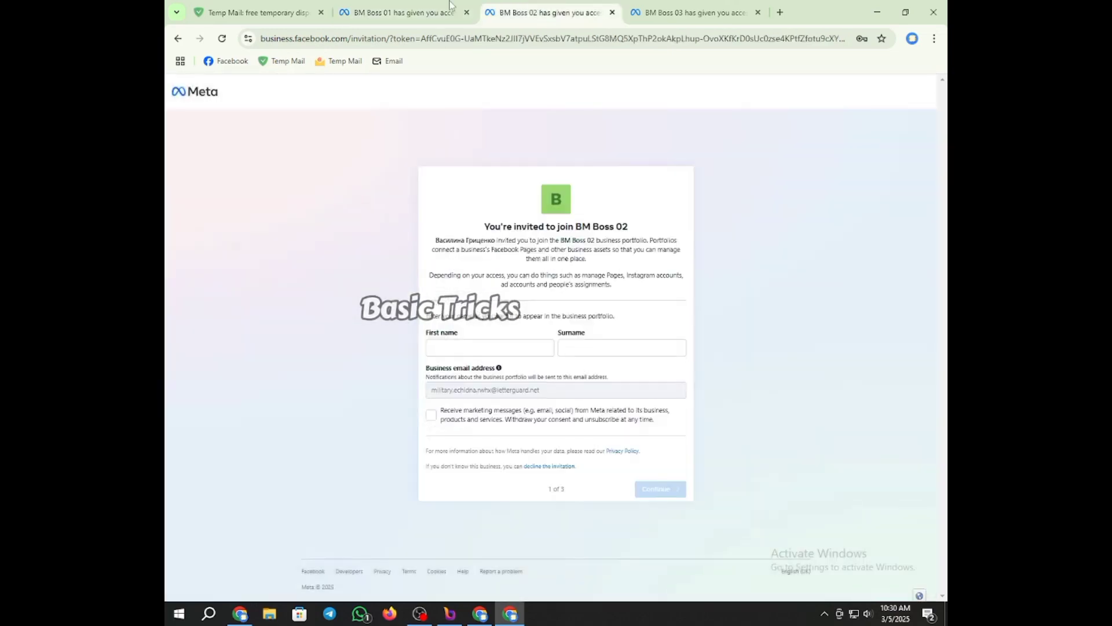
Step: Fill in the first name and surname on the BM Boss 02 invitation and accept it
left_click(390, 4)
left_click(515, 9)
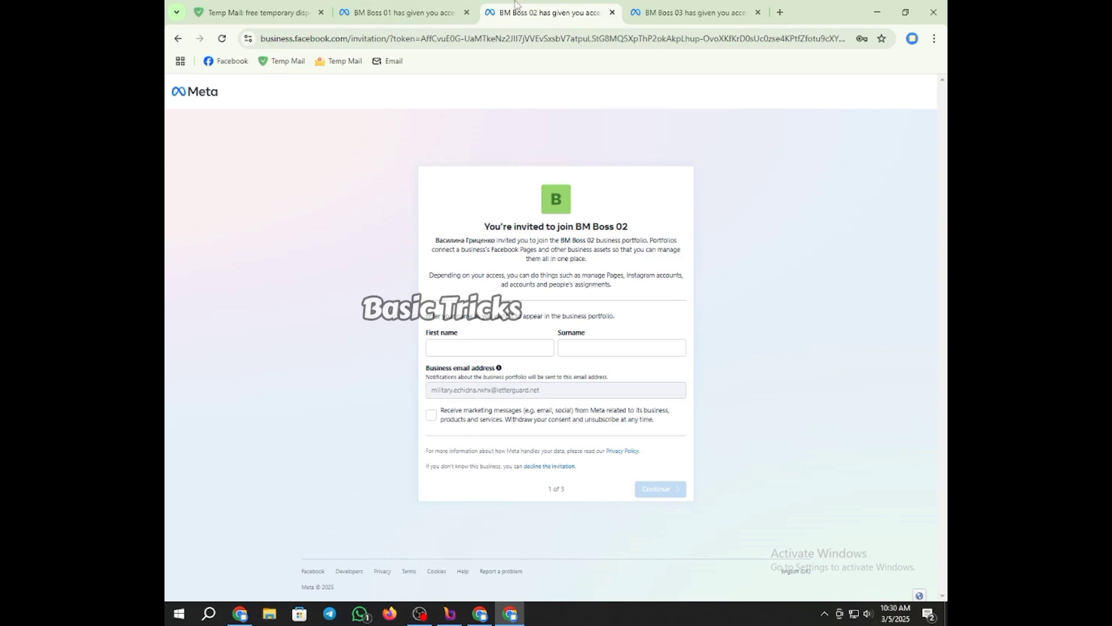
left_click(507, 347)
left_click(614, 348)
left_click(626, 367)
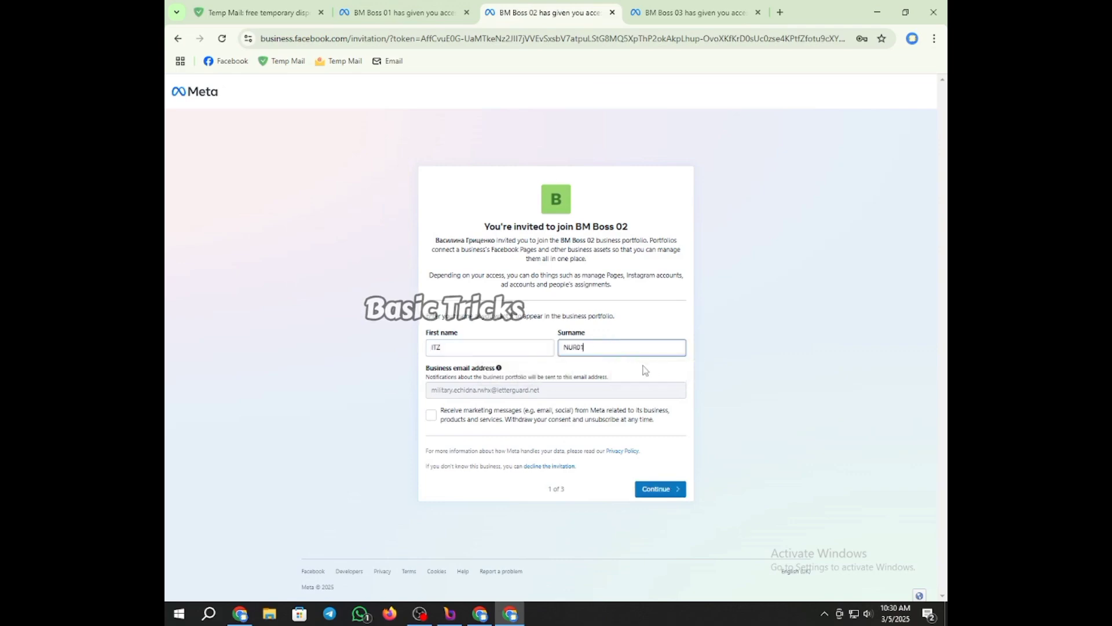
left_click(656, 489)
left_click(669, 428)
Step: Fill in the first name and surname on the BM Boss 03 invitation and accept it
key("ctrl+Tab")
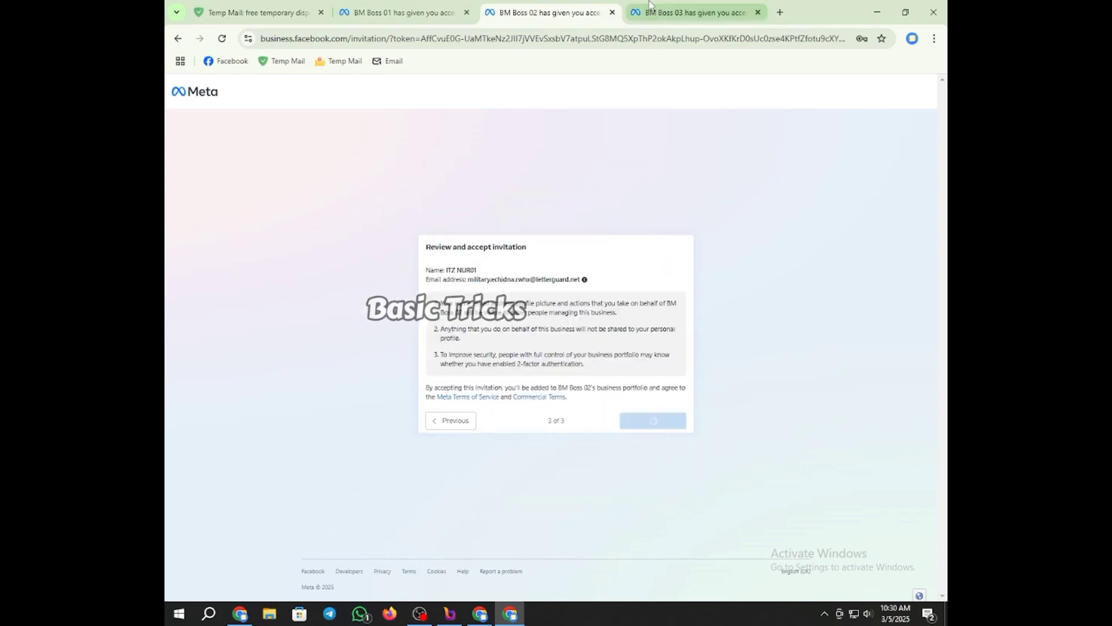
left_click(500, 343)
left_click(509, 370)
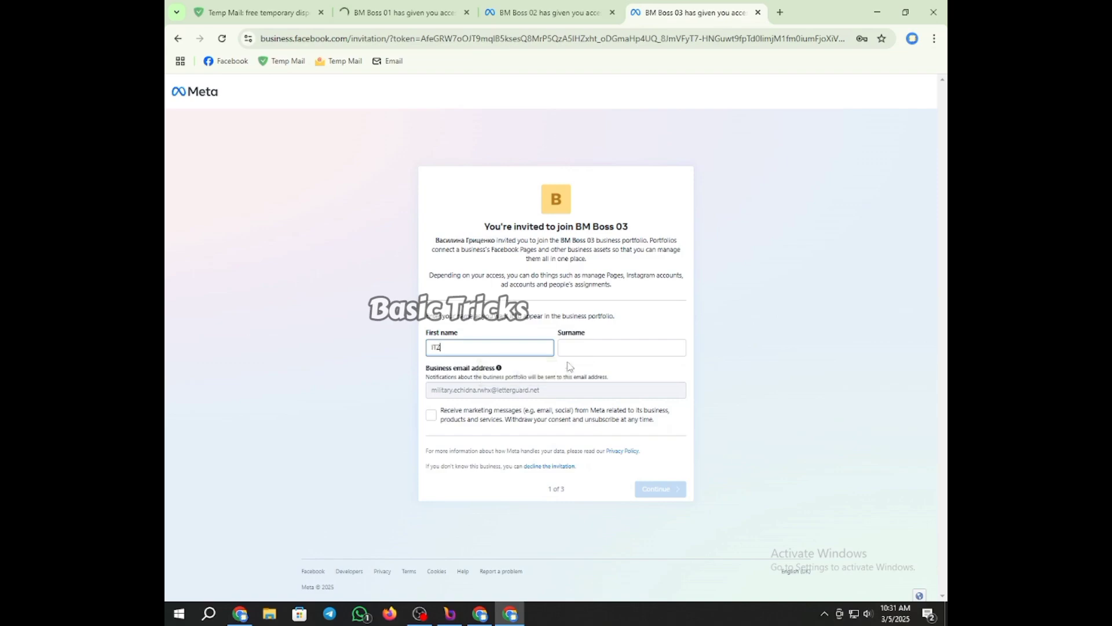
left_click(585, 347)
left_click(627, 368)
left_click(660, 489)
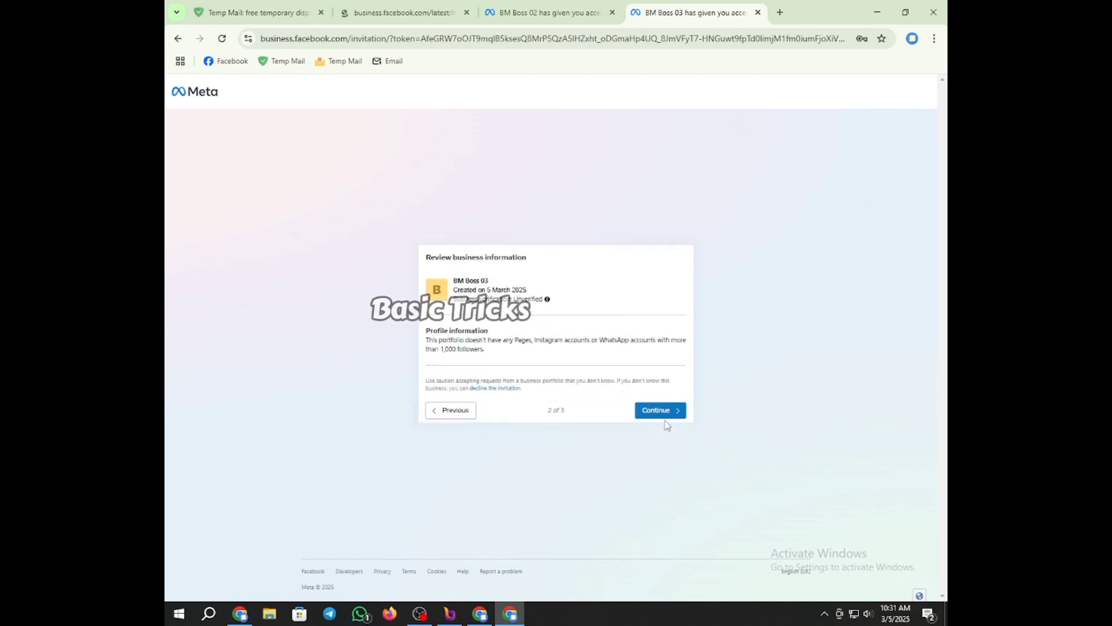
left_click(657, 410)
left_click(653, 420)
Step: Return to the inviting account's window and invite the temporary email address to BM Boss 04 with full control and finance management access
left_click(261, 12)
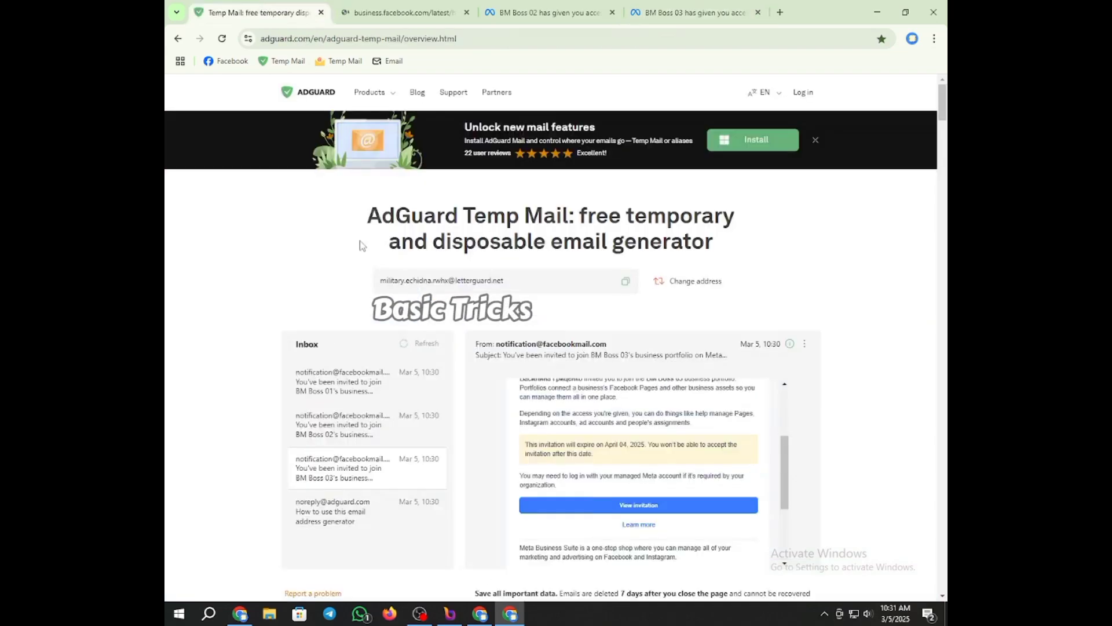
left_click(470, 617)
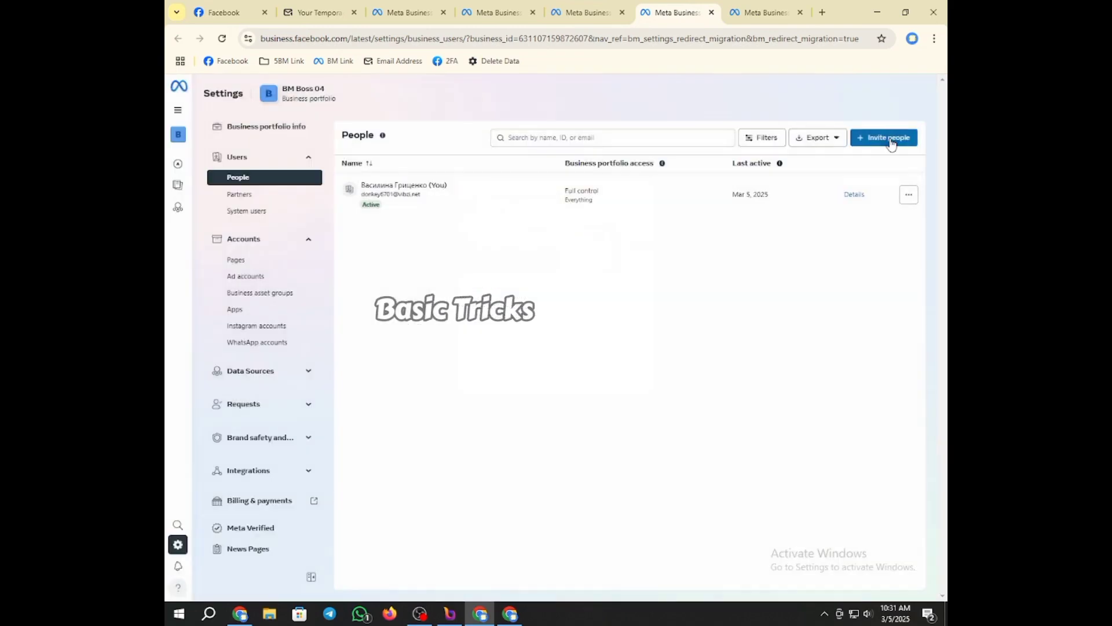
left_click(891, 144)
left_click(883, 139)
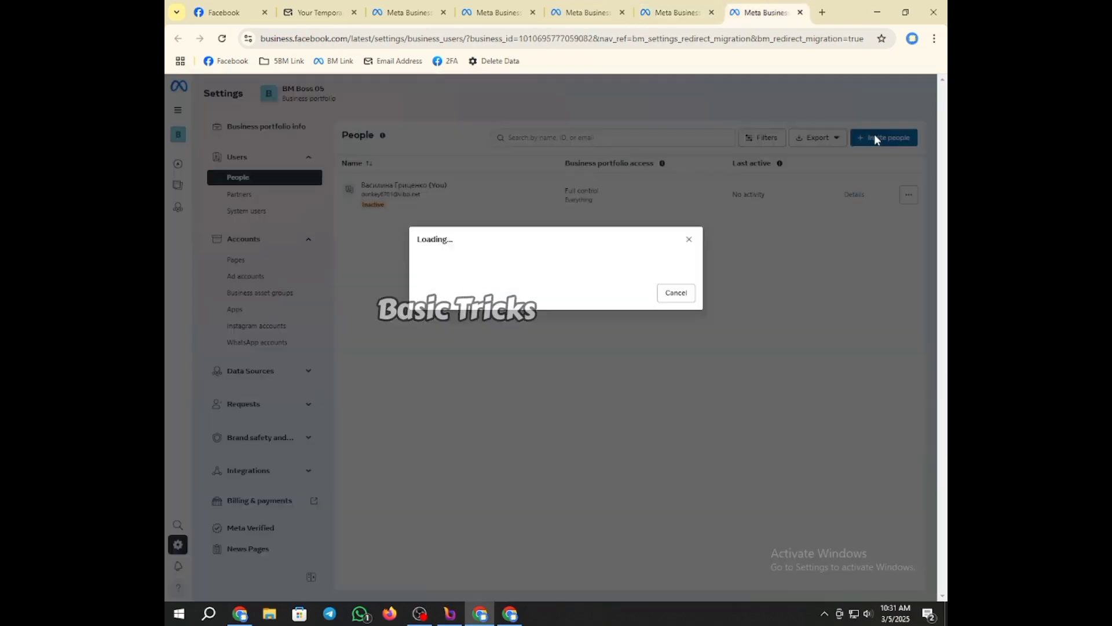
left_click(504, 242)
key("ctrl+v")
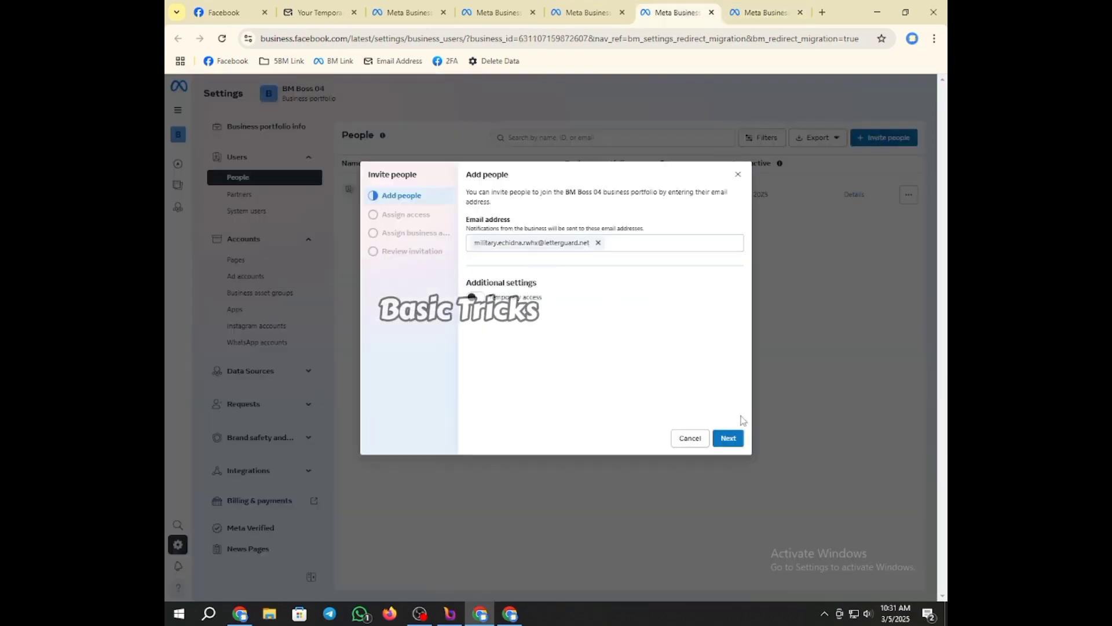
left_click(728, 438)
left_click(511, 365)
left_click(491, 416)
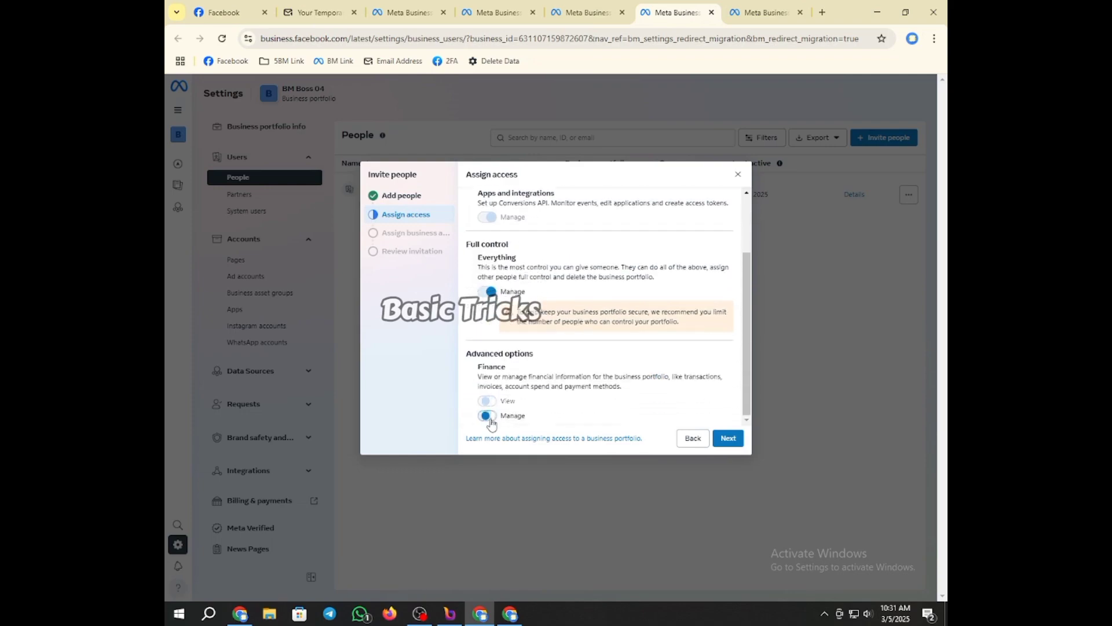
left_click(735, 434)
left_click(733, 434)
left_click(732, 433)
Step: Invite the temporary email address to BM Boss 05 with full control and finance management access
left_click(754, 11)
left_click(883, 138)
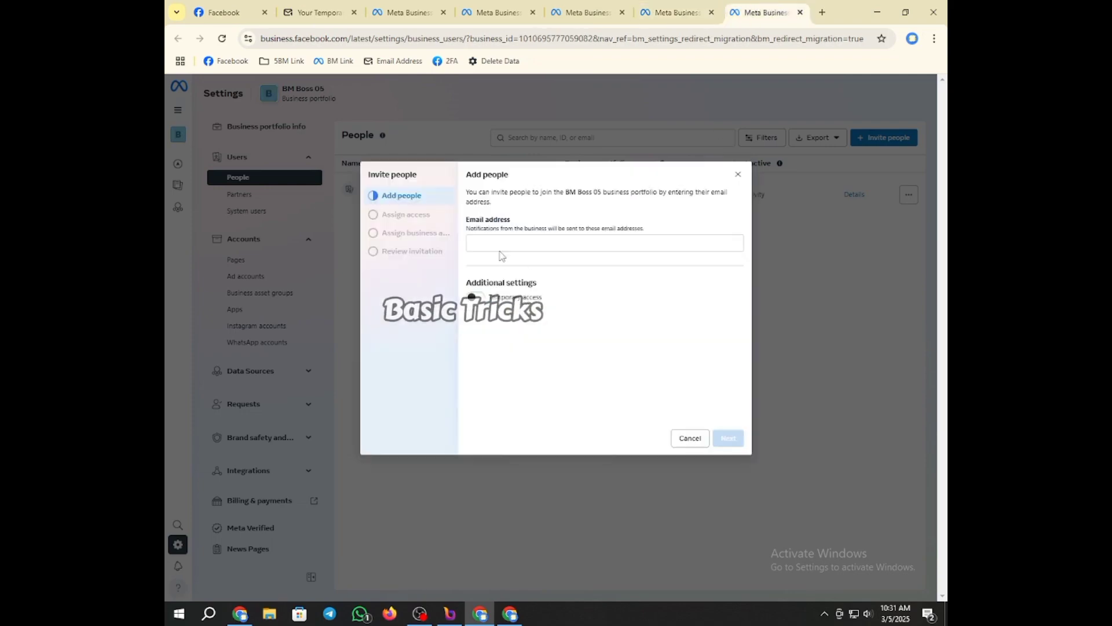
left_click(502, 244)
key("ctrl+v")
left_click(728, 437)
left_click(487, 364)
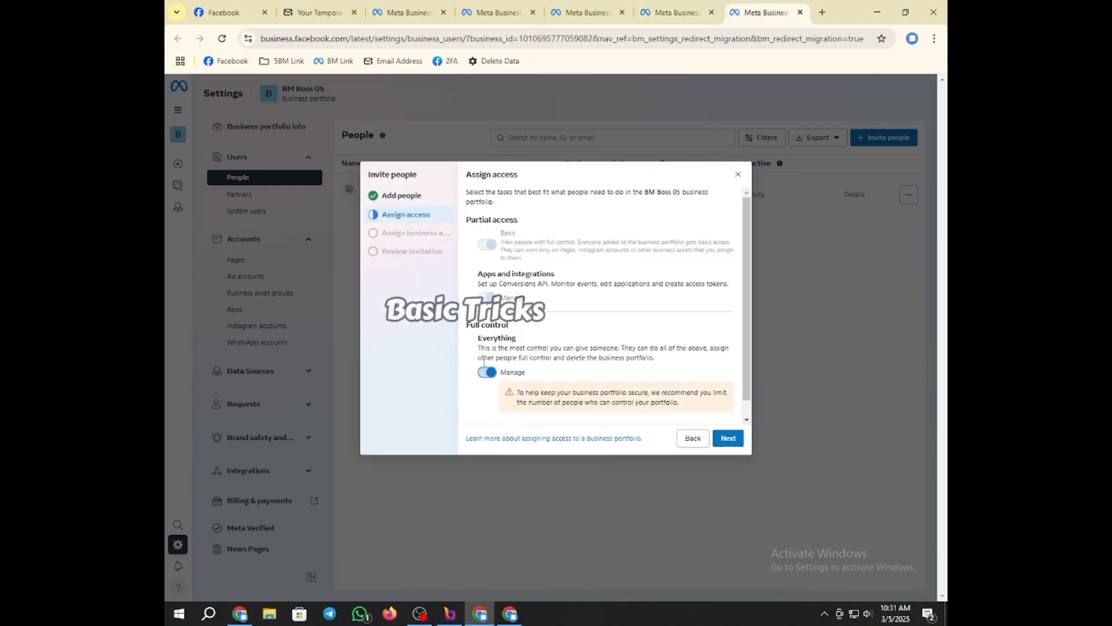
left_click(483, 416)
left_click(728, 438)
left_click(728, 438)
left_click(719, 435)
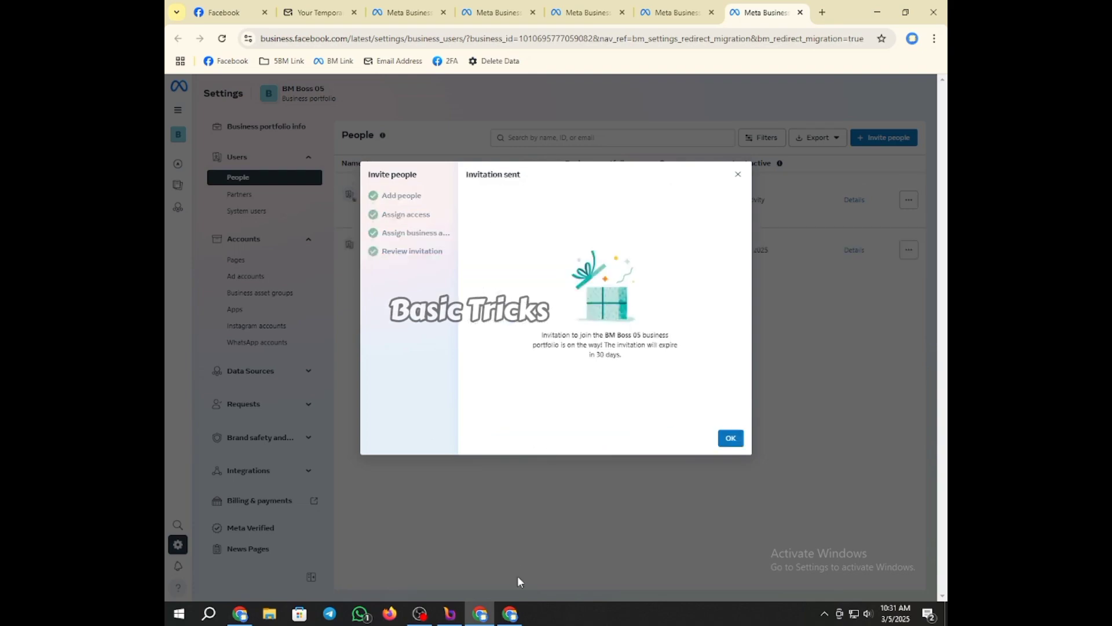
Step: Switch back to the temporary mailbox, open the BM Boss 04 invitation email and load its View invitation link in a new tab
left_click(517, 612)
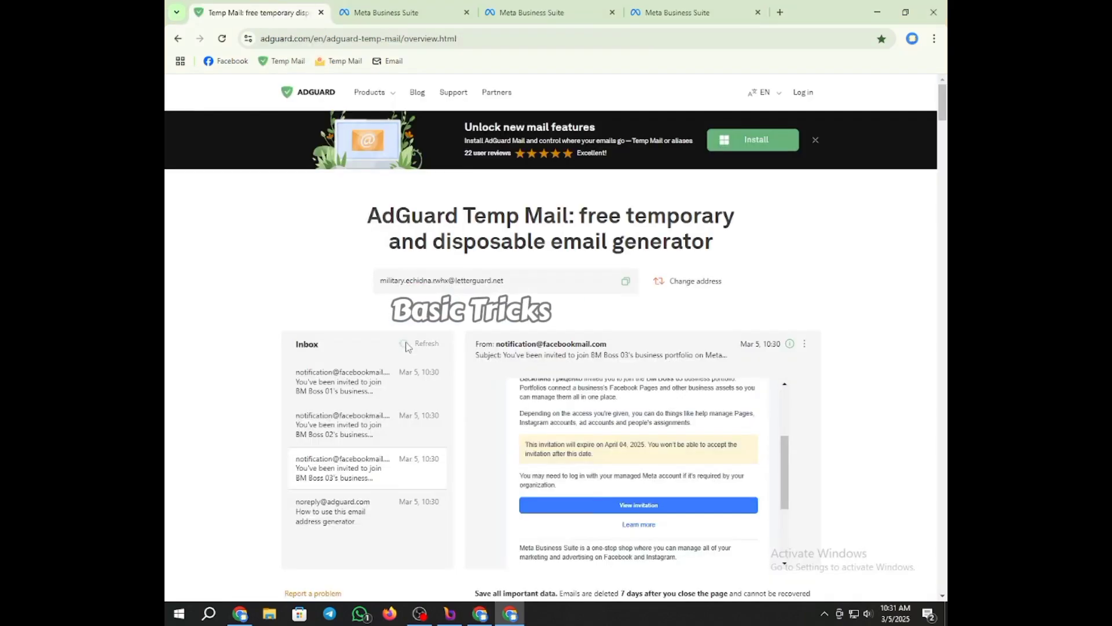
left_click(358, 382)
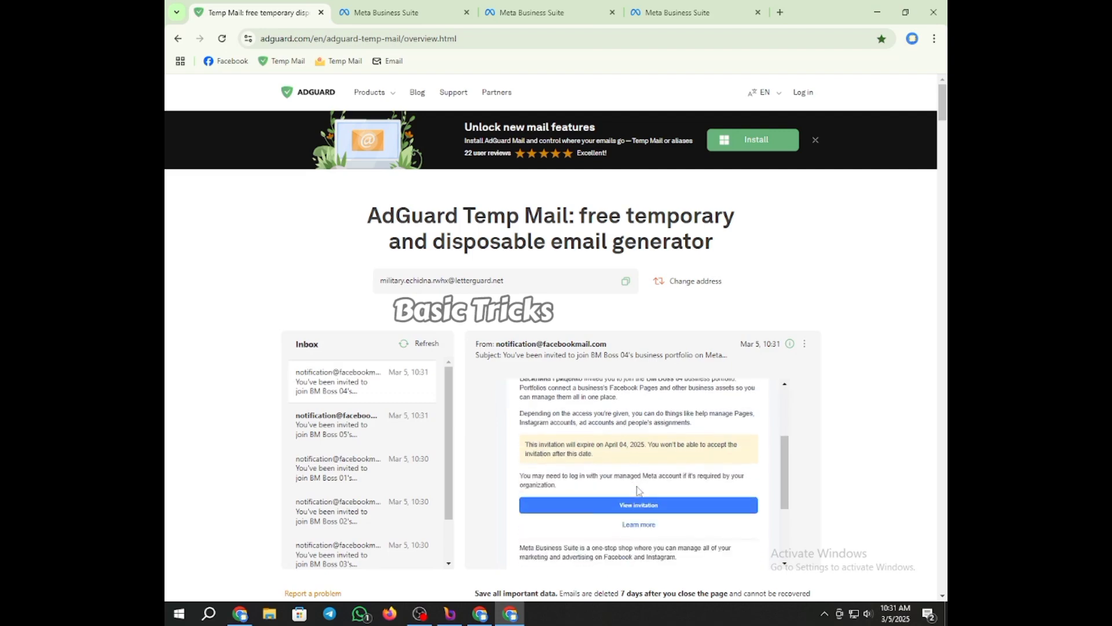
right_click(640, 505)
left_click(741, 365)
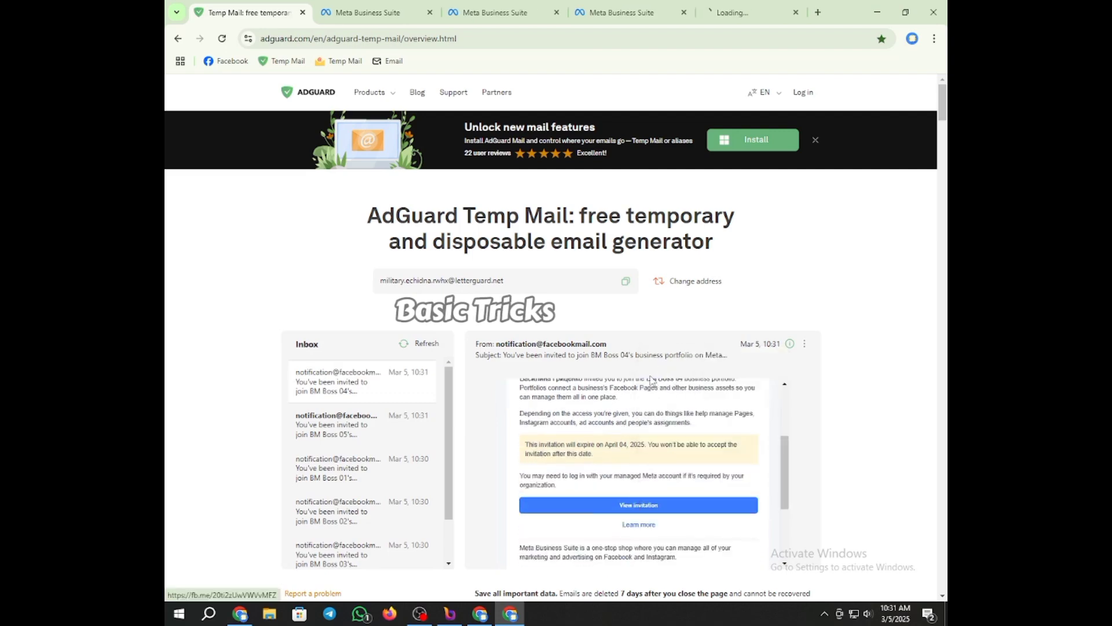
Step: Open the BM Boss 05 invitation email and load its View invitation link in a new tab
left_click(343, 421)
scroll(637, 464, "down", 3)
right_click(637, 504)
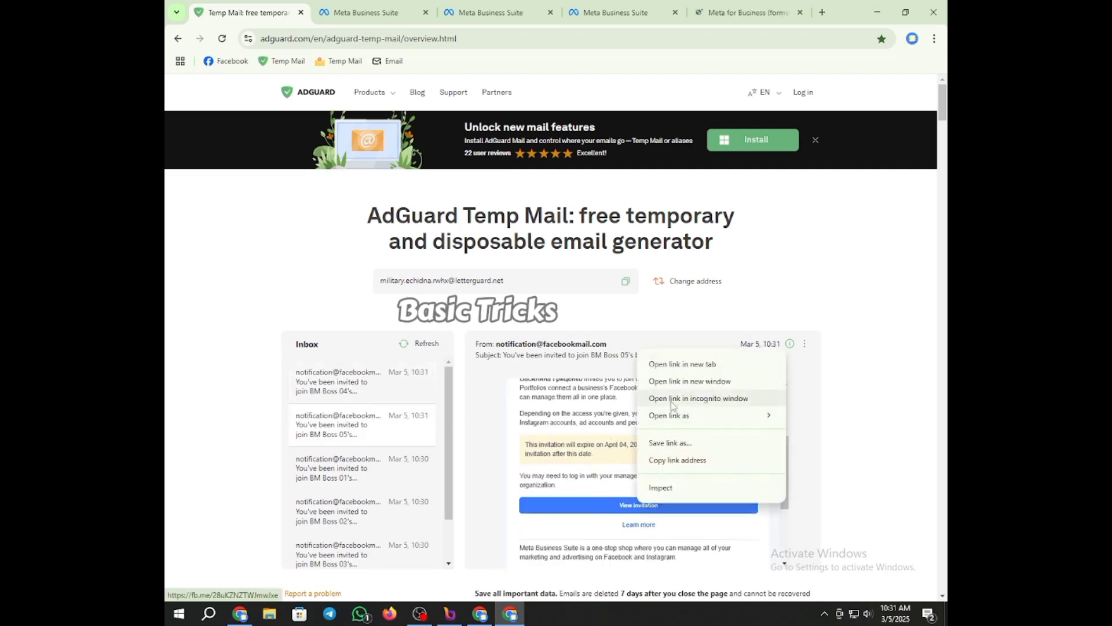
left_click(667, 367)
Step: Log in with Facebook on the BM Boss 04 invitation, and accept it with the first name and surname filled in
left_click(652, 12)
left_click(794, 307)
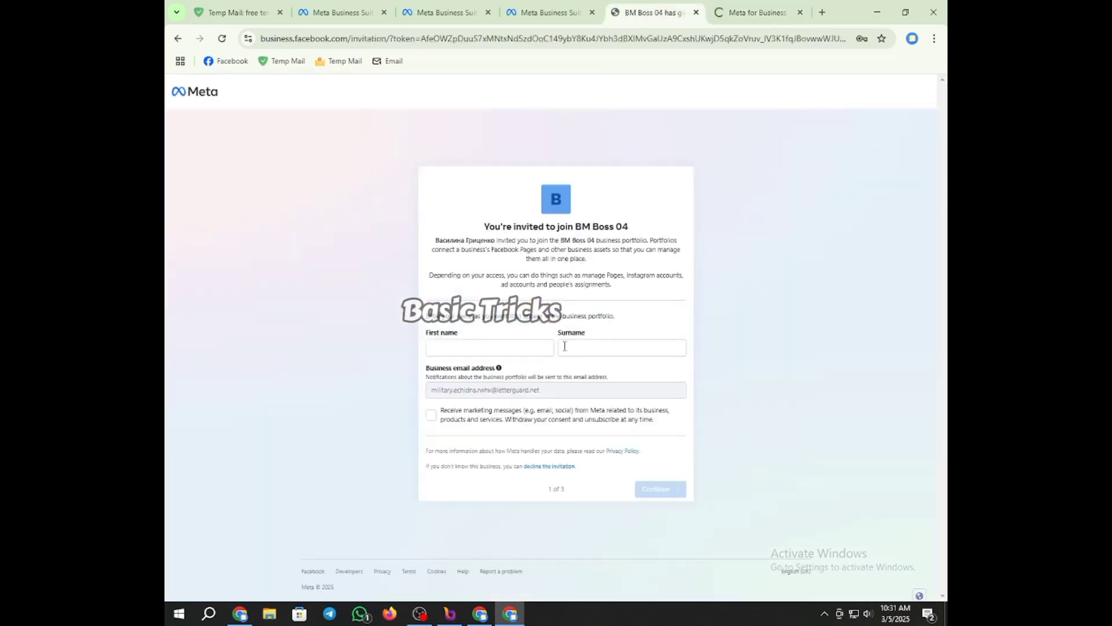
left_click(493, 347)
type("ITZ")
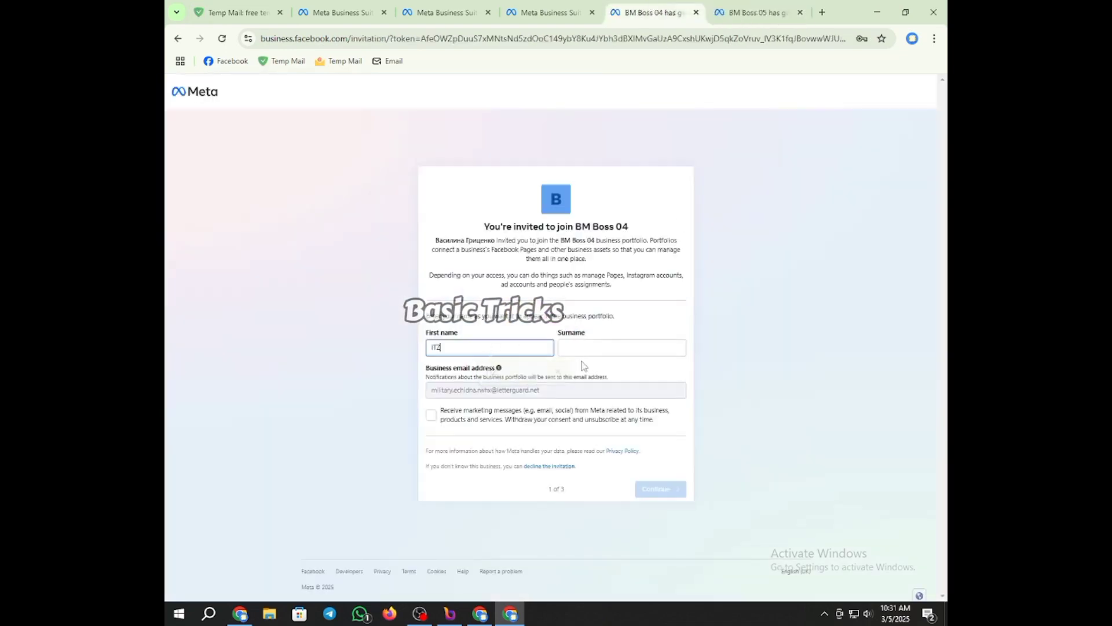
left_click(582, 348)
type("NUR01")
left_click(661, 489)
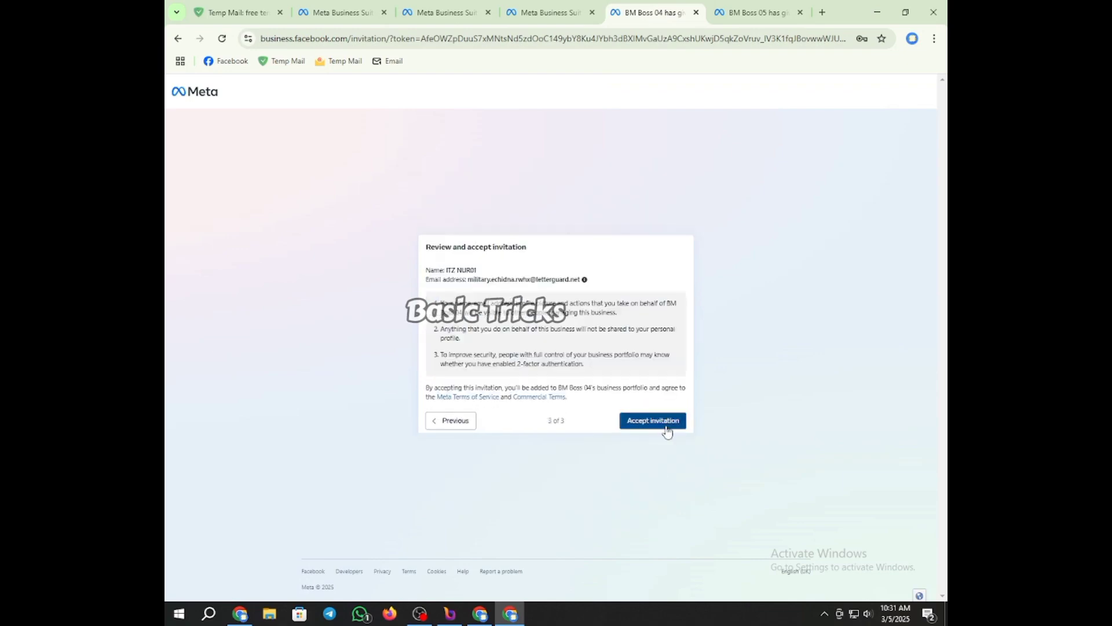
left_click(653, 421)
Step: Fill in the first name and surname on the BM Boss 05 invitation and accept it
key("ctrl+Tab")
left_click(498, 349)
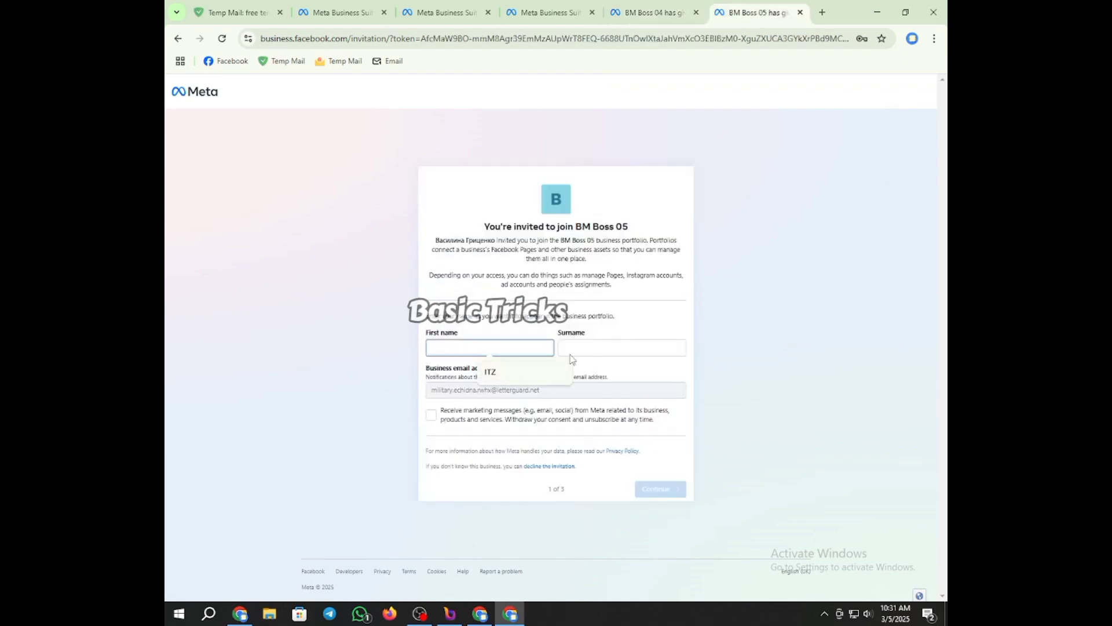
left_click(491, 372)
left_click(623, 349)
left_click(640, 372)
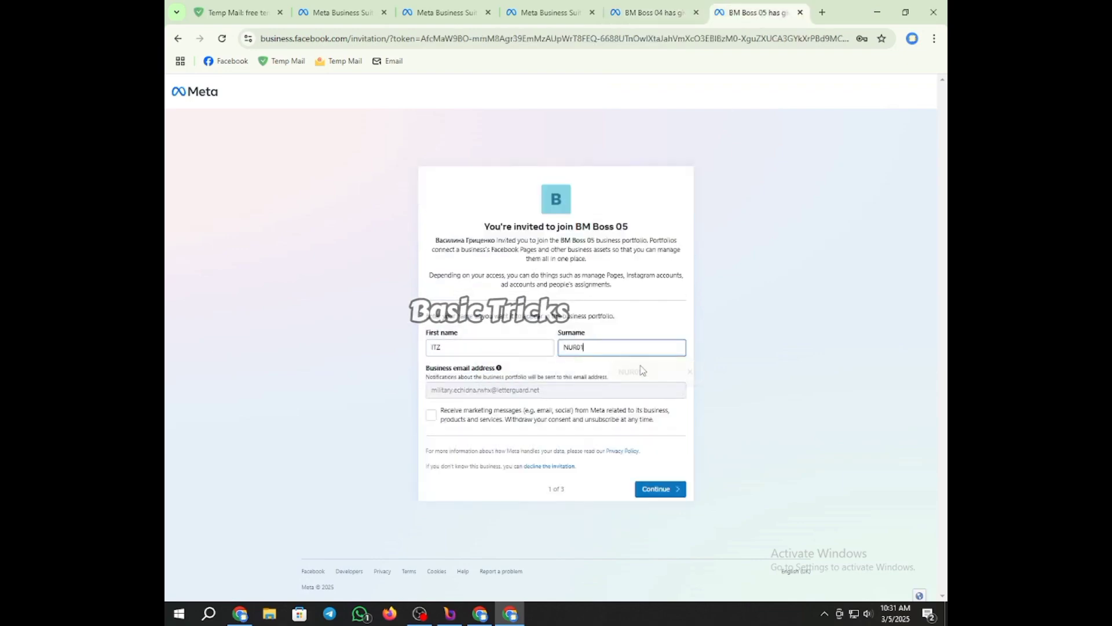
left_click(652, 490)
left_click(653, 421)
Step: Check the five BM Boss tabs to see whether each accepted invitation has loaded its business portfolio
left_click(655, 11)
left_click(344, 11)
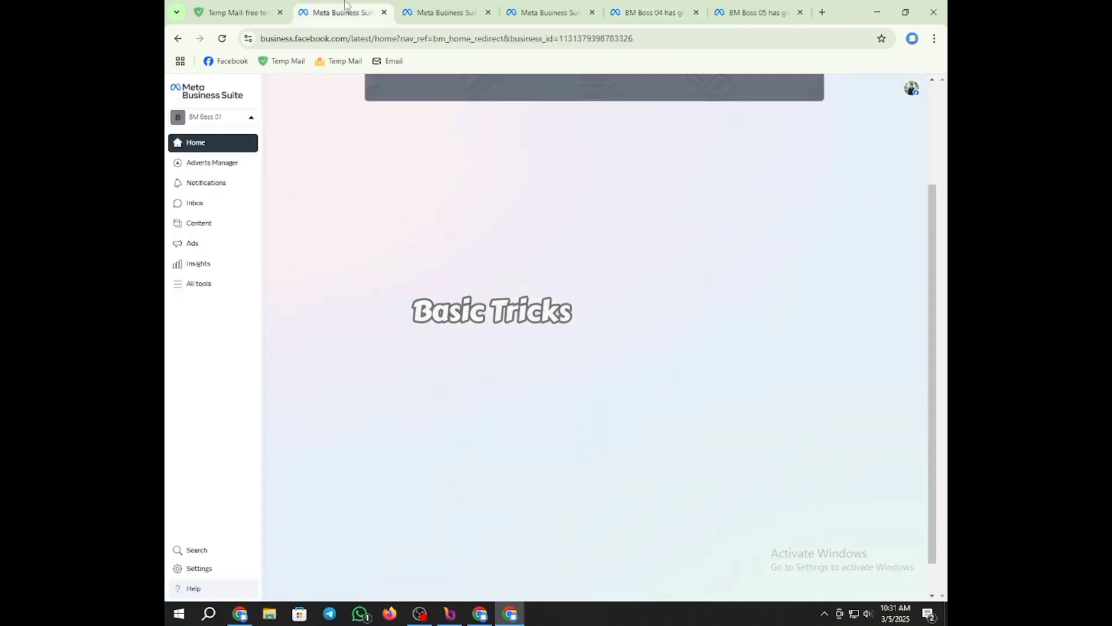
left_click(435, 6)
left_click(632, 6)
left_click(740, 6)
left_click(636, 6)
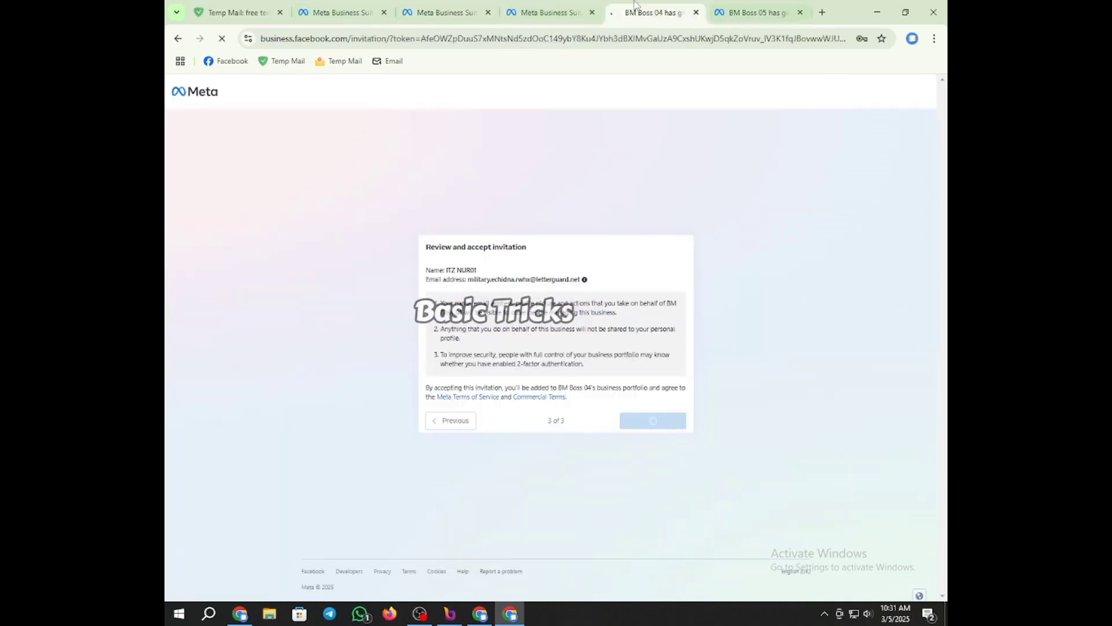
left_click(435, 7)
left_click(326, 7)
left_click(452, 7)
left_click(550, 7)
left_click(661, 6)
left_click(733, 5)
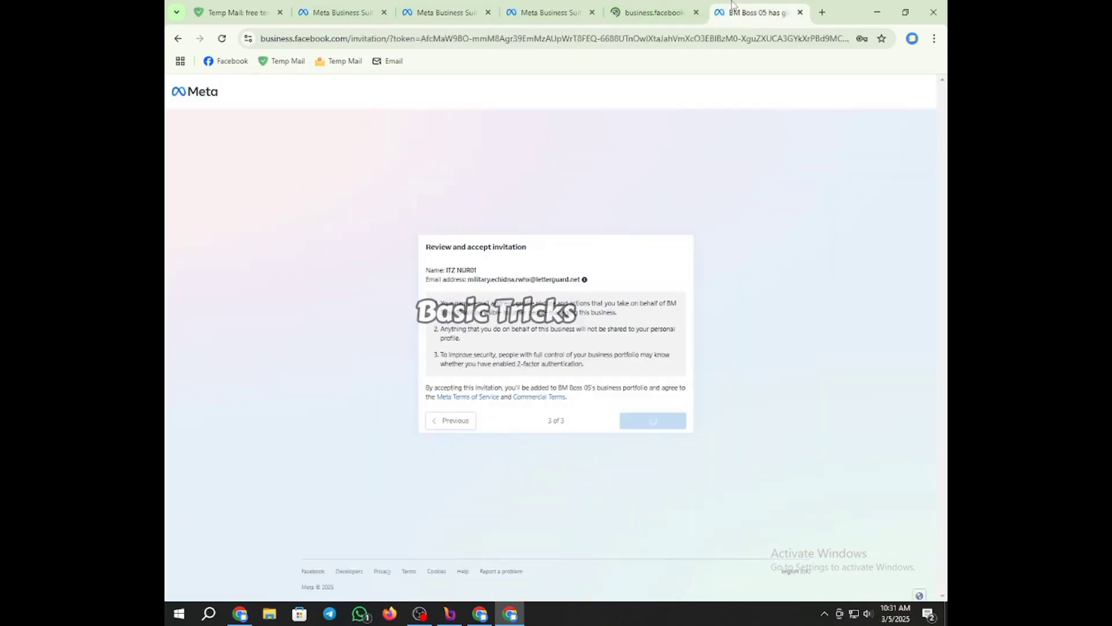
left_click(550, 7)
left_click(446, 7)
Step: Open the settings of each business portfolio from BM Boss 01 to BM Boss 05 in its own tab
left_click(342, 7)
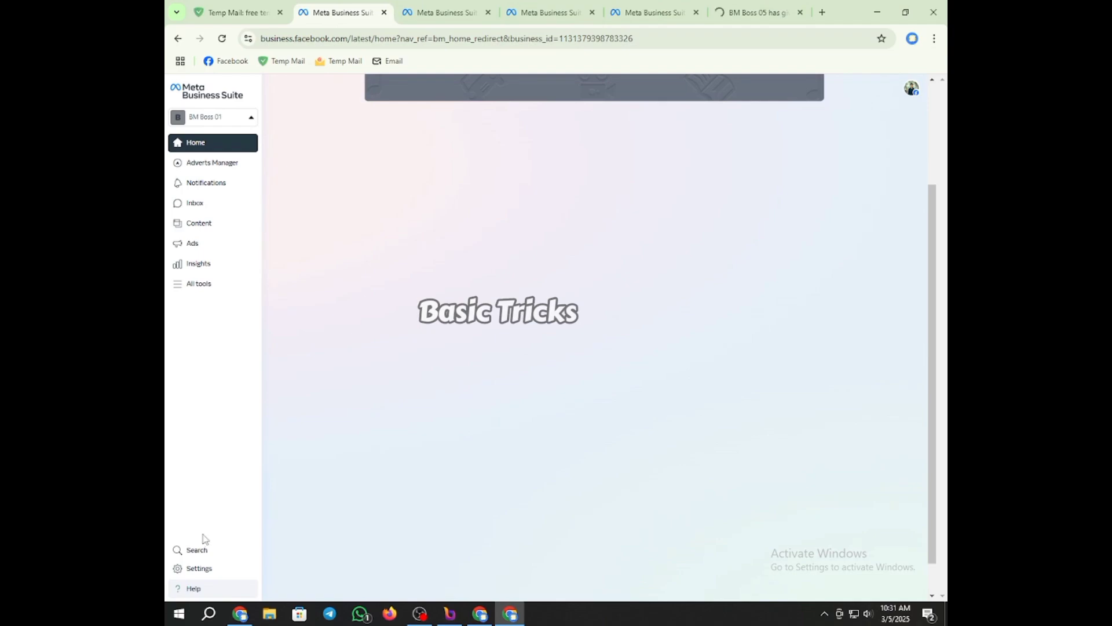
left_click(194, 567)
key("ctrl+Tab")
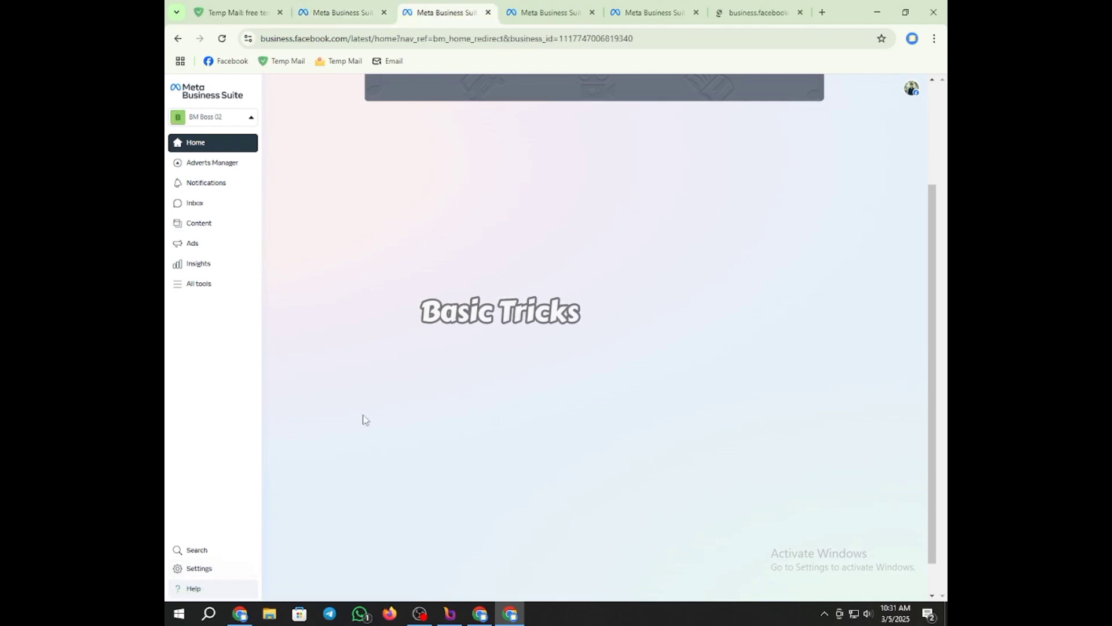
left_click(199, 569)
left_click(521, 7)
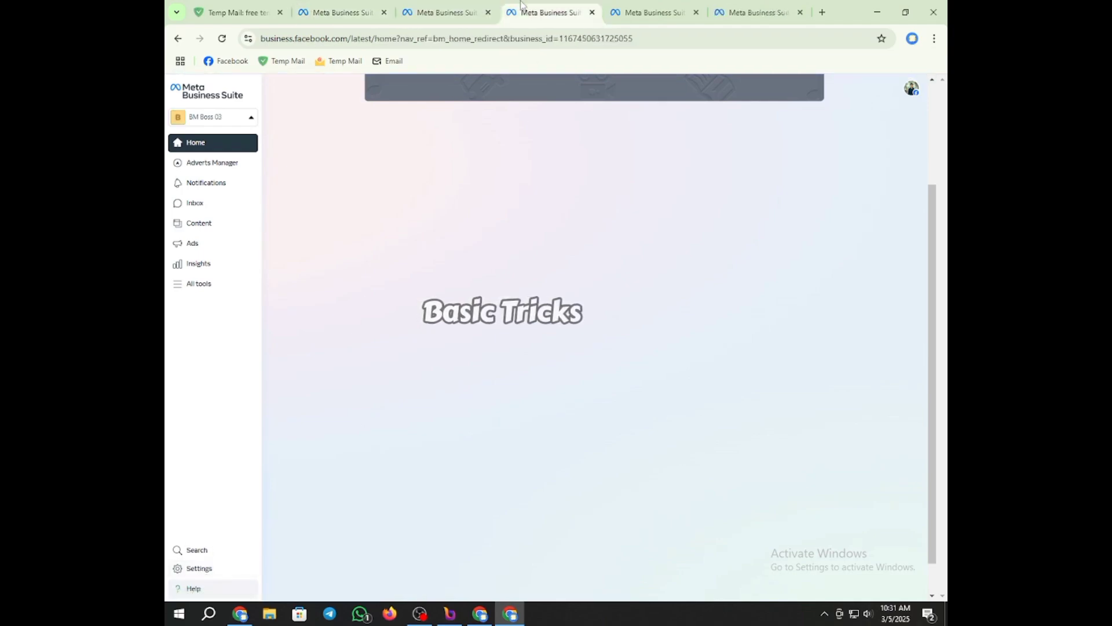
left_click(197, 569)
key("ctrl+Tab")
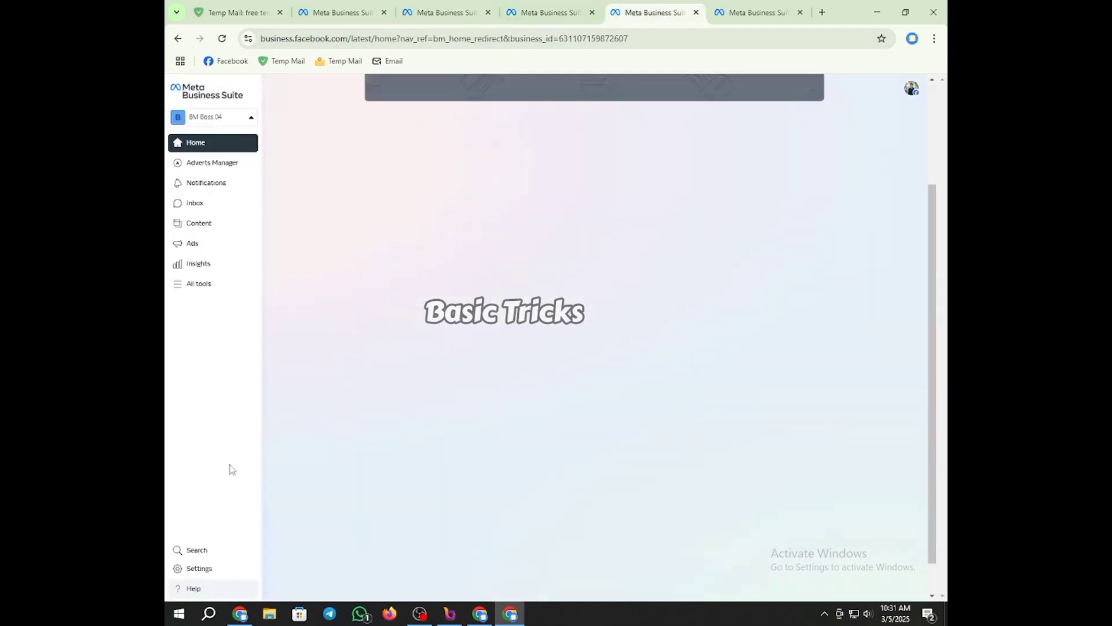
left_click(187, 569)
key("ctrl+Tab")
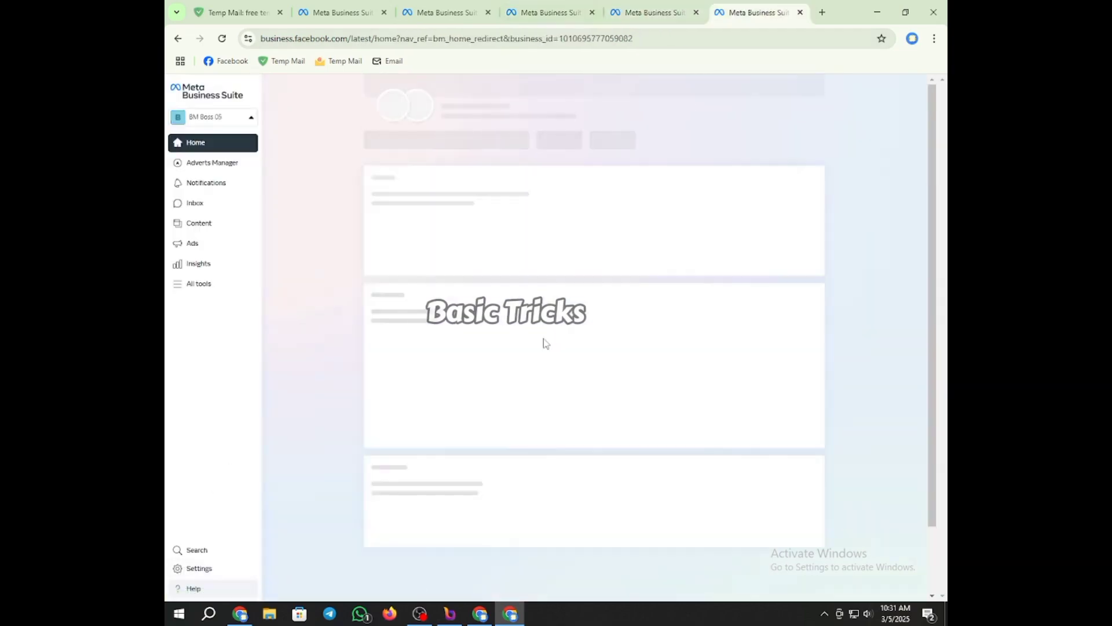
left_click(191, 569)
Step: Generate a new temporary email address in AdGuard Temp Mail, passing the human check, and copy the address
left_click(253, 7)
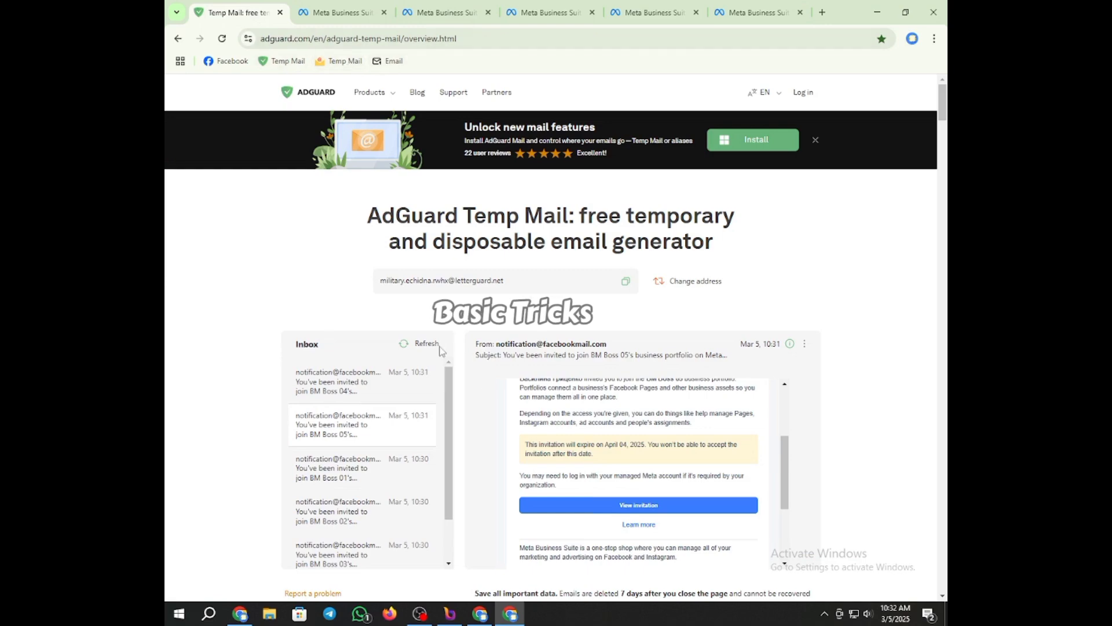
left_click(659, 284)
left_click(552, 491)
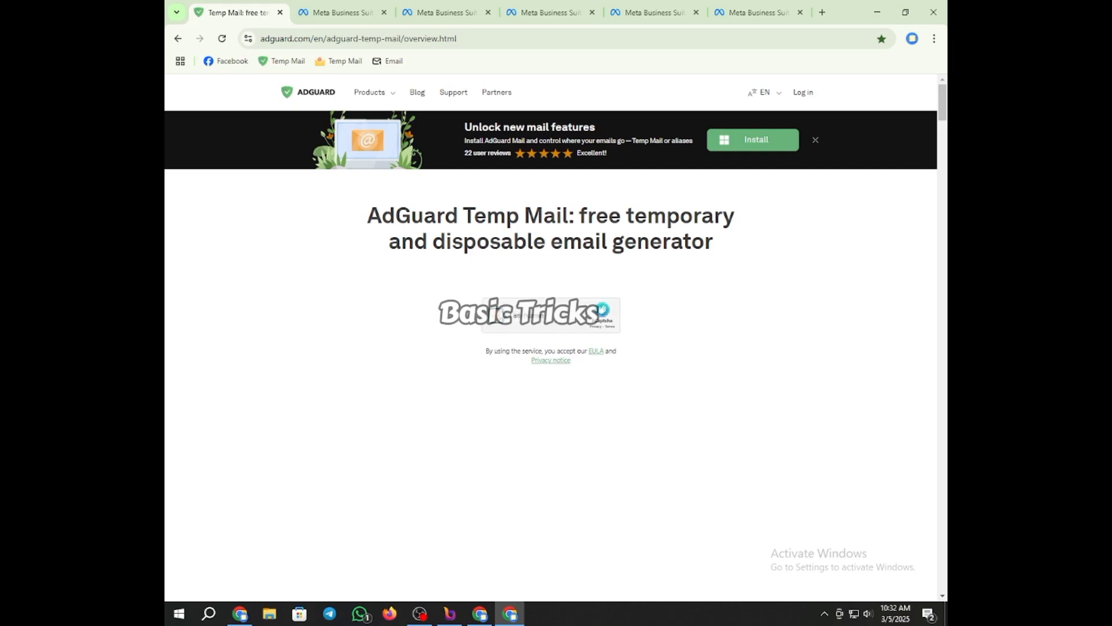
left_click(498, 322)
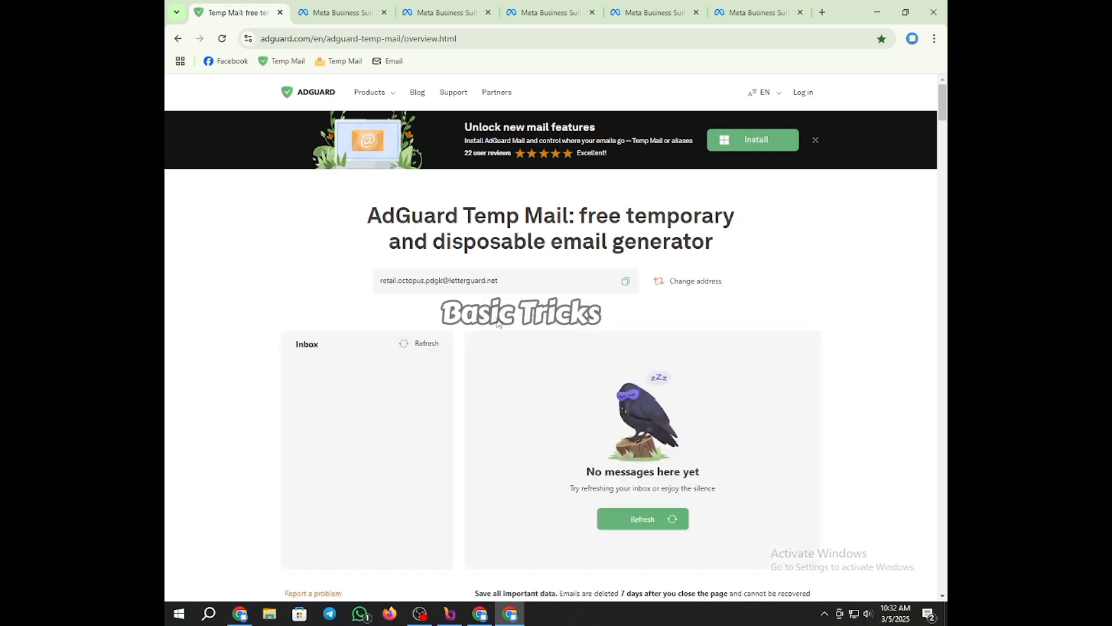
left_click(625, 281)
Step: Open the people invitation form in the settings of BM Boss 01, BM Boss 02 and BM Boss 03
left_click(342, 12)
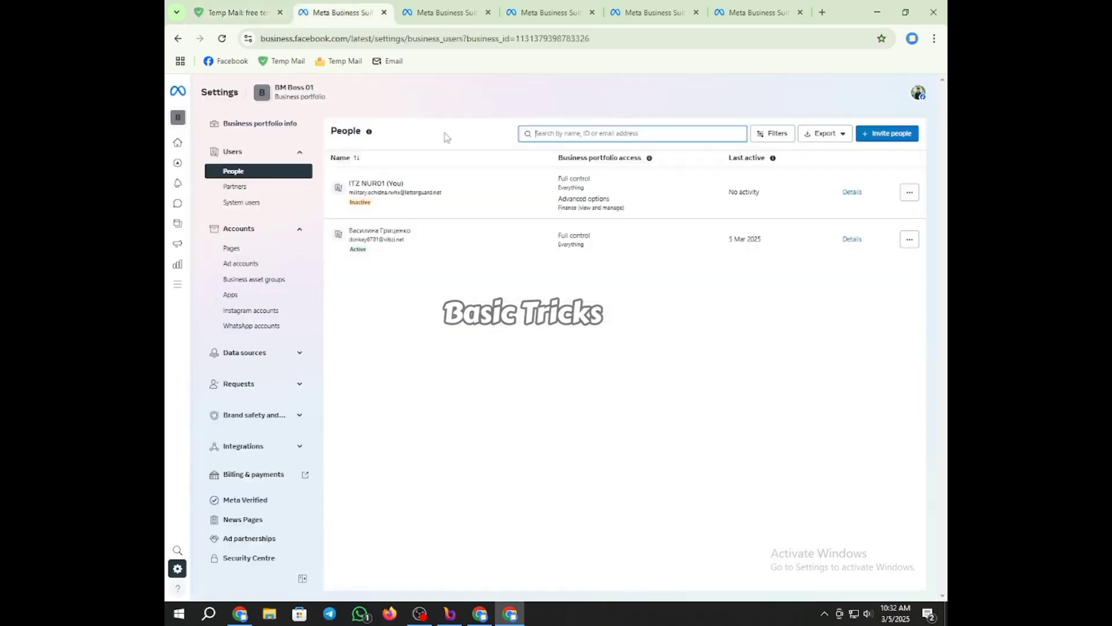
left_click(886, 134)
key("ctrl+Tab")
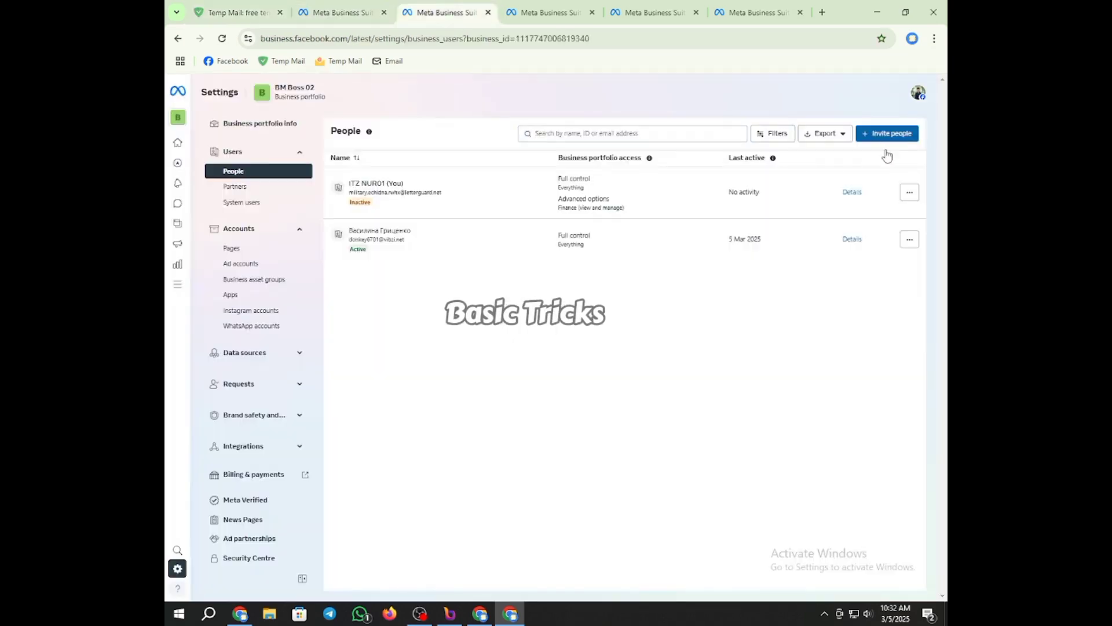
left_click(880, 134)
left_click(573, 9)
left_click(886, 134)
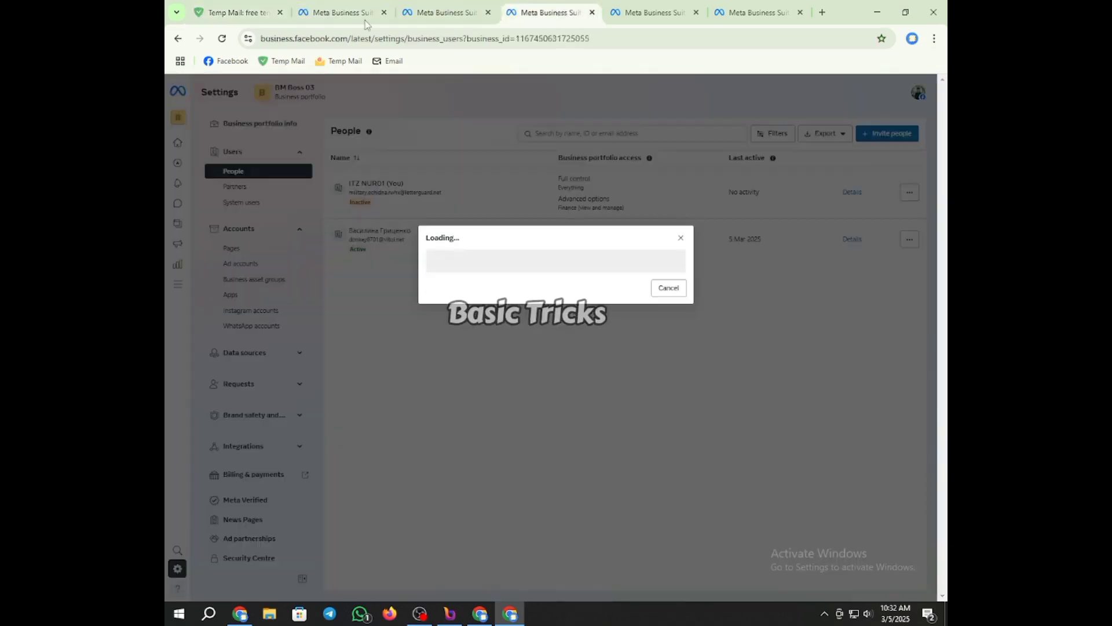
Step: Invite the copied temporary email address to the BM Boss 01 portfolio with full control and send the invitation
left_click(328, 7)
left_click(501, 243)
right_click(499, 245)
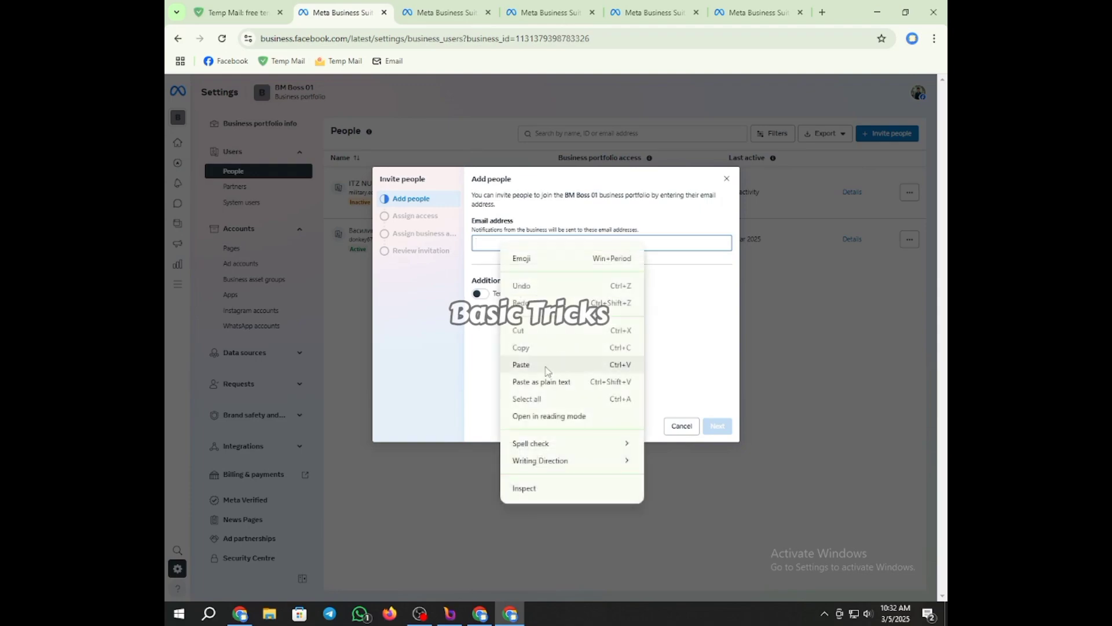
left_click(547, 366)
left_click(717, 426)
left_click(492, 364)
scroll(601, 405, "down", 3)
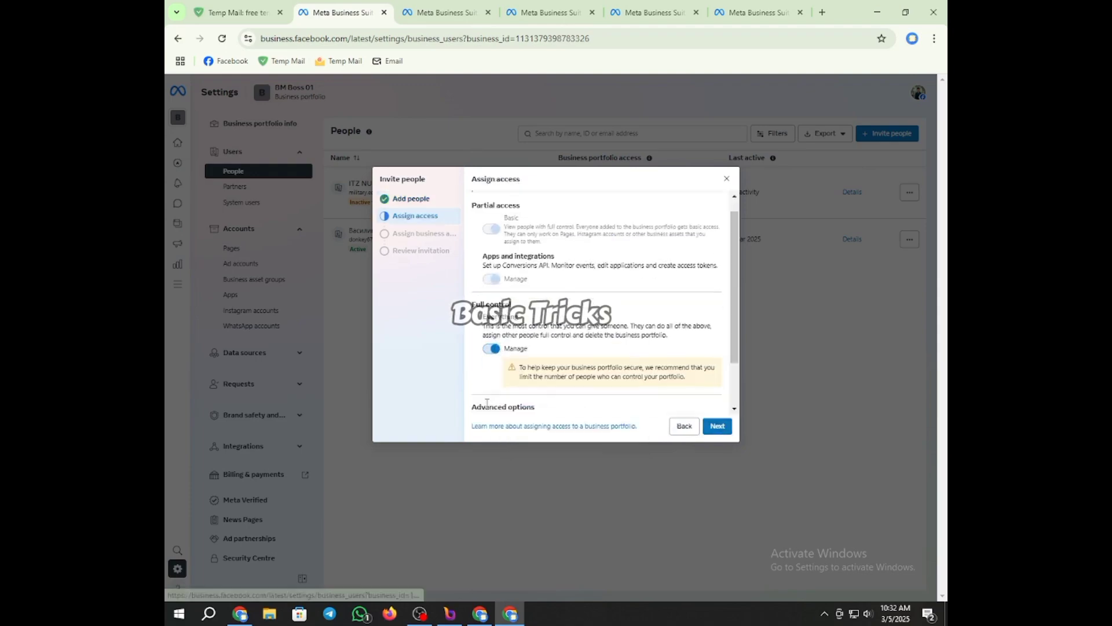
left_click(718, 426)
left_click(719, 427)
Step: Invite the same temporary email address to BM Boss 02 with full control plus Finance view and manage access, and send the invitation
left_click(441, 12)
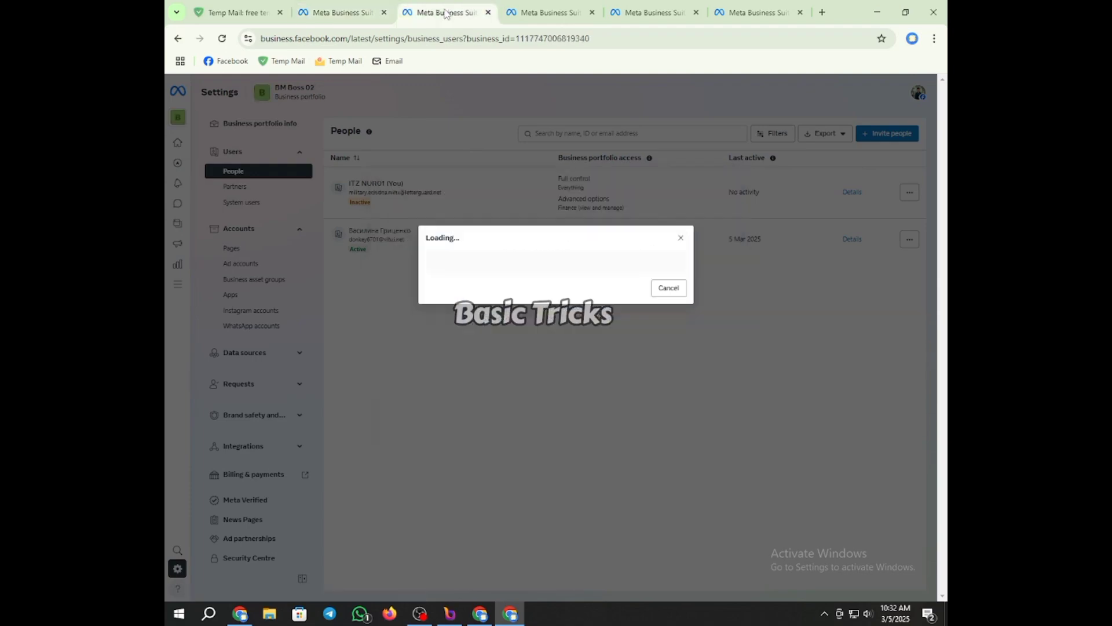
left_click(496, 244)
right_click(496, 244)
left_click(532, 363)
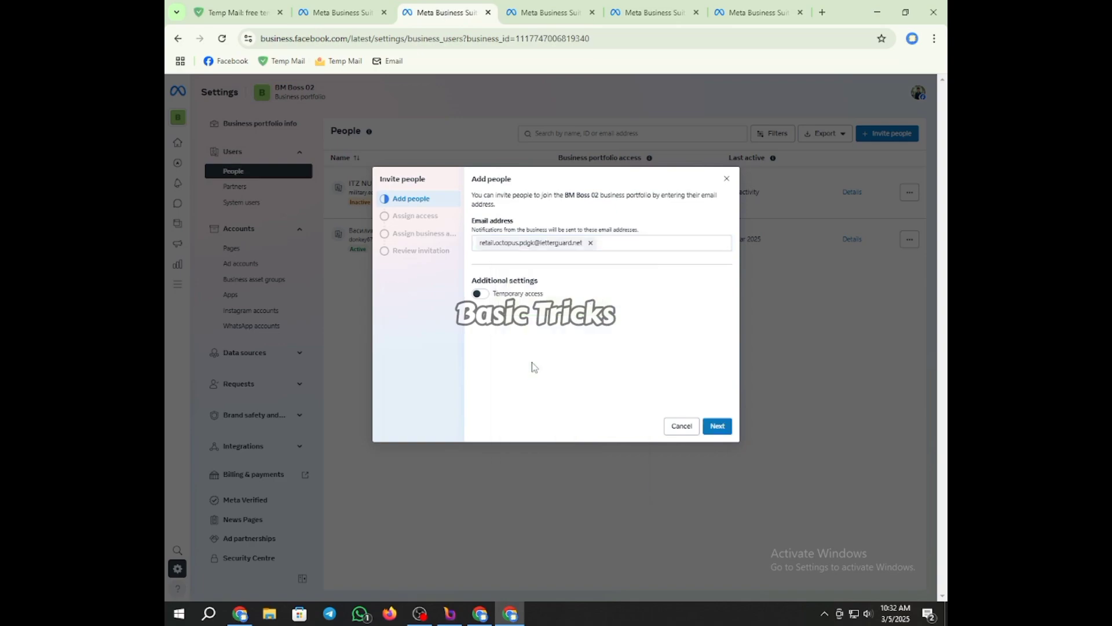
left_click(712, 427)
left_click(491, 353)
scroll(603, 377, "down", 3)
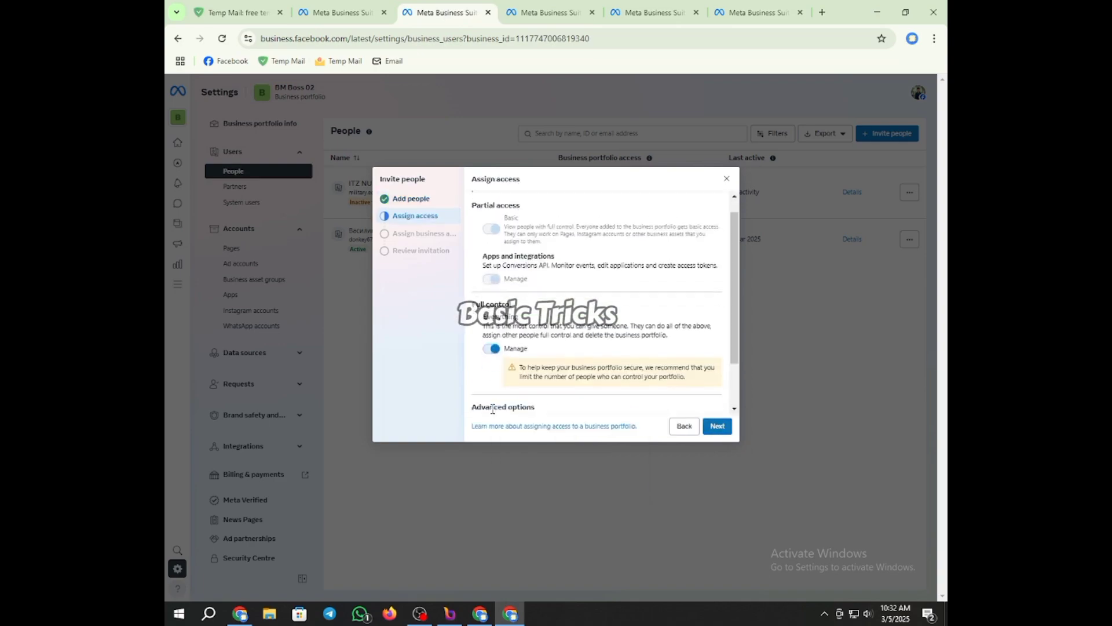
left_click(717, 425)
left_click(717, 426)
left_click(718, 426)
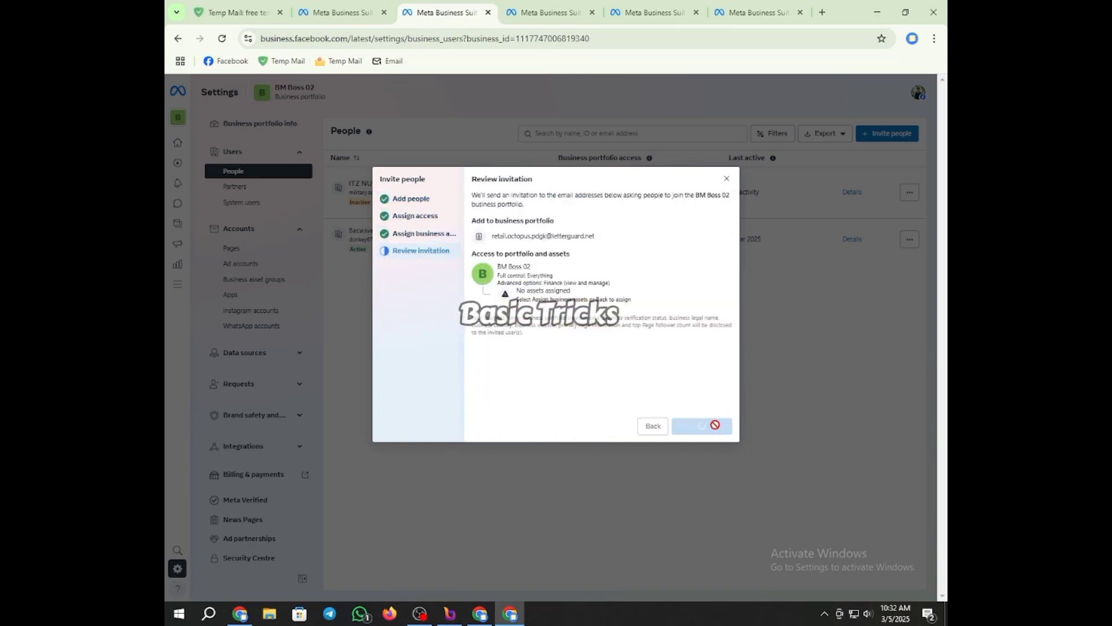
Step: Invite the same temporary email address to BM Boss 03 with full control plus Finance view and manage access, and send the invitation
left_click(545, 12)
left_click(502, 242)
right_click(502, 243)
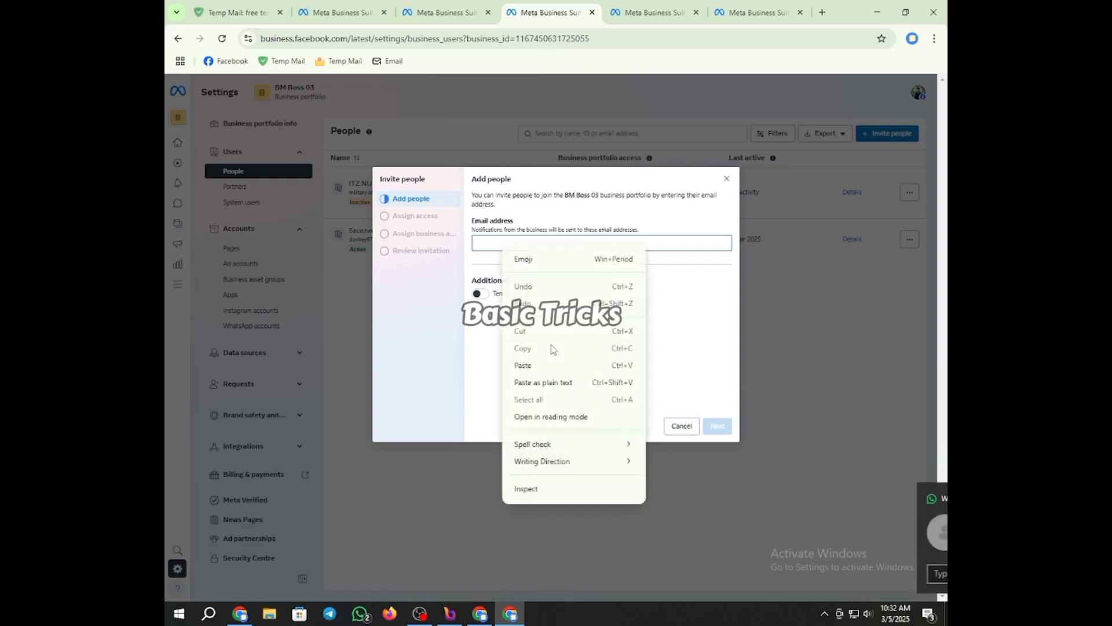
left_click(538, 363)
left_click(921, 498)
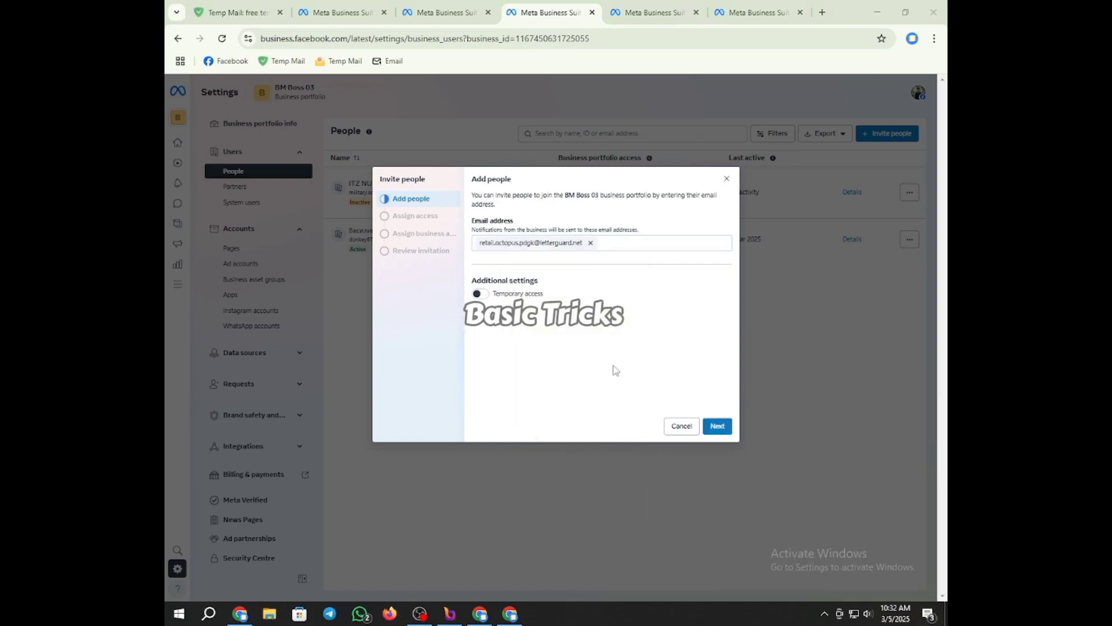
left_click(718, 427)
left_click(492, 353)
left_click(485, 405)
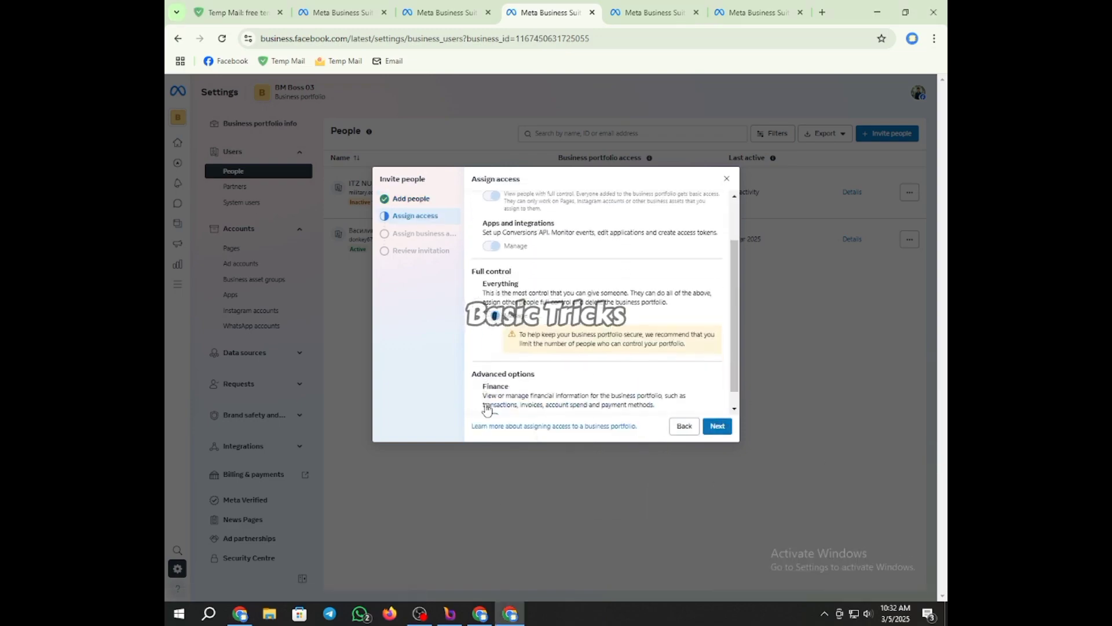
left_click(491, 405)
left_click(717, 426)
left_click(710, 425)
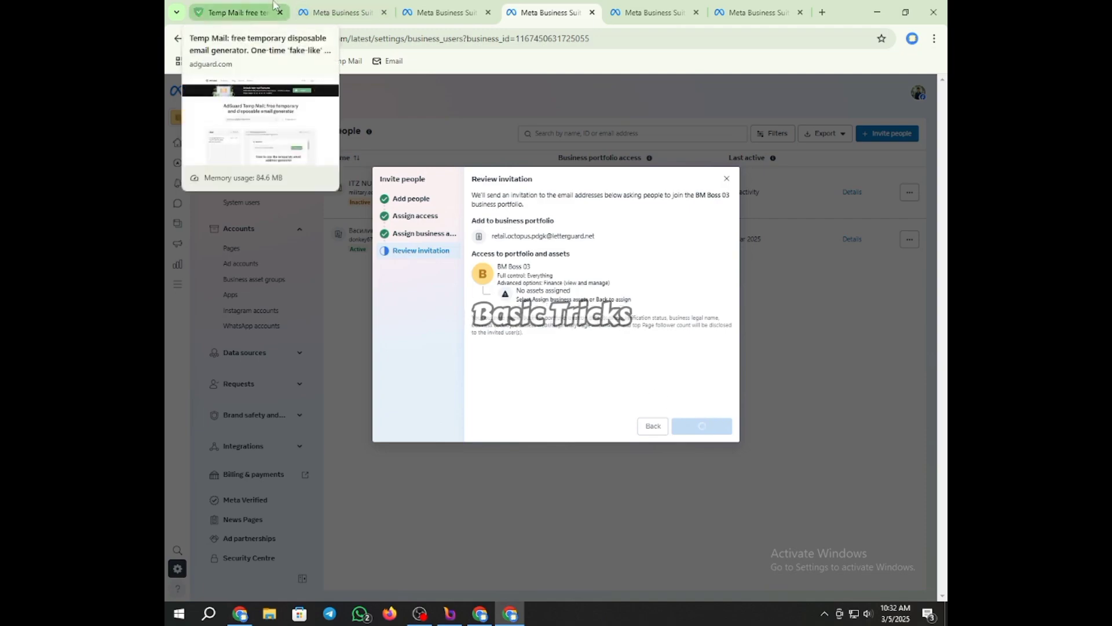
Step: Open the BM Boss 02 invitation email in the AdGuard Temp Mail inbox and copy its View invitation link address
left_click(452, 6)
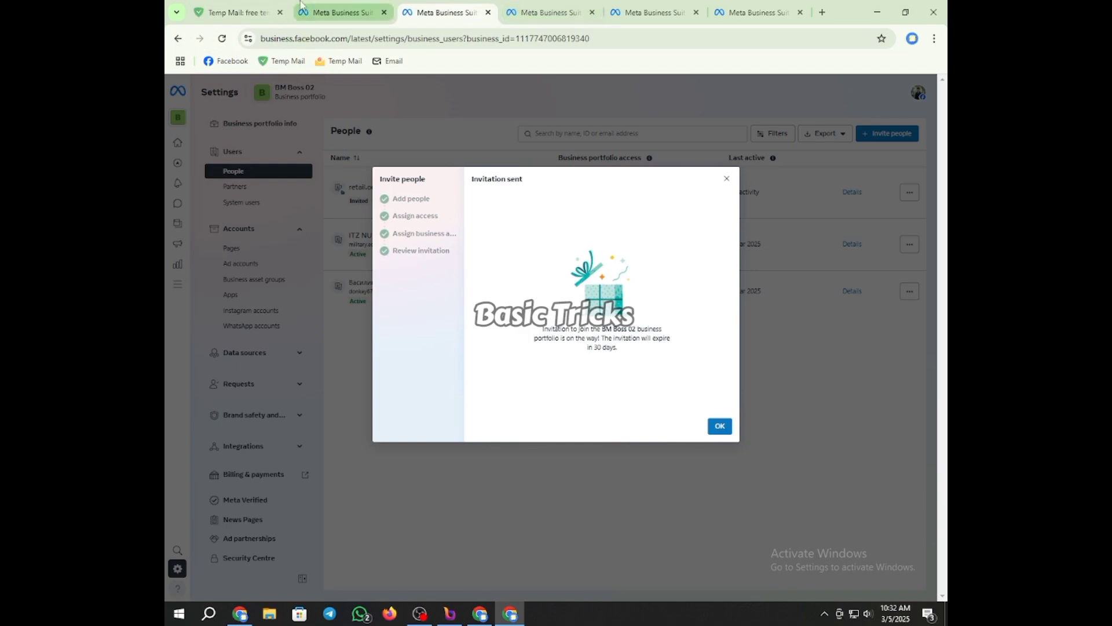
left_click(256, 7)
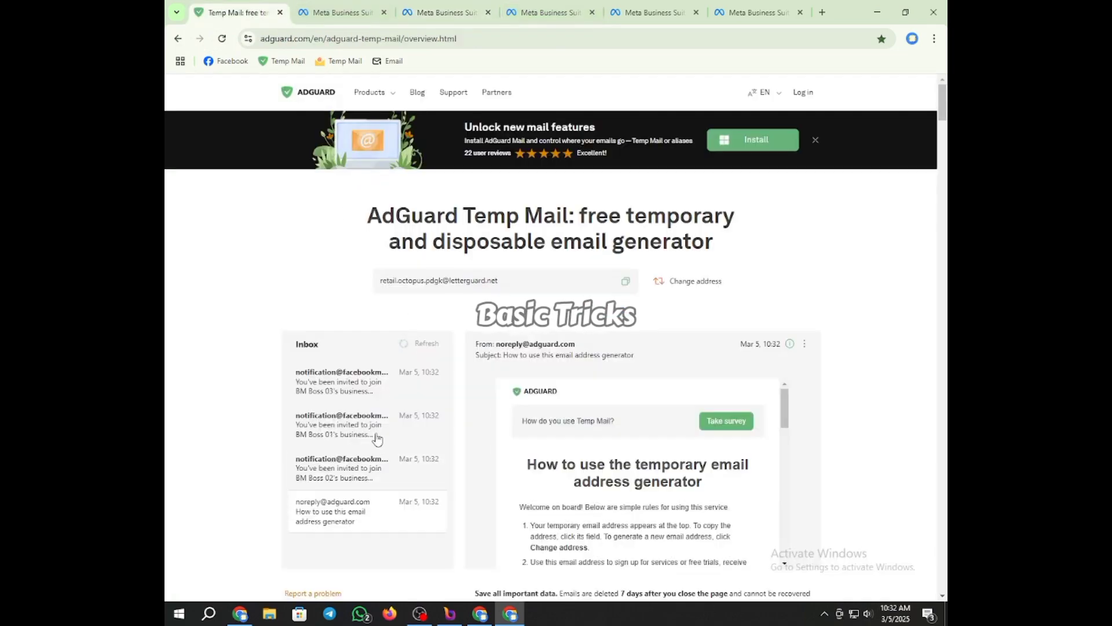
left_click(359, 466)
scroll(646, 464, "down", 2)
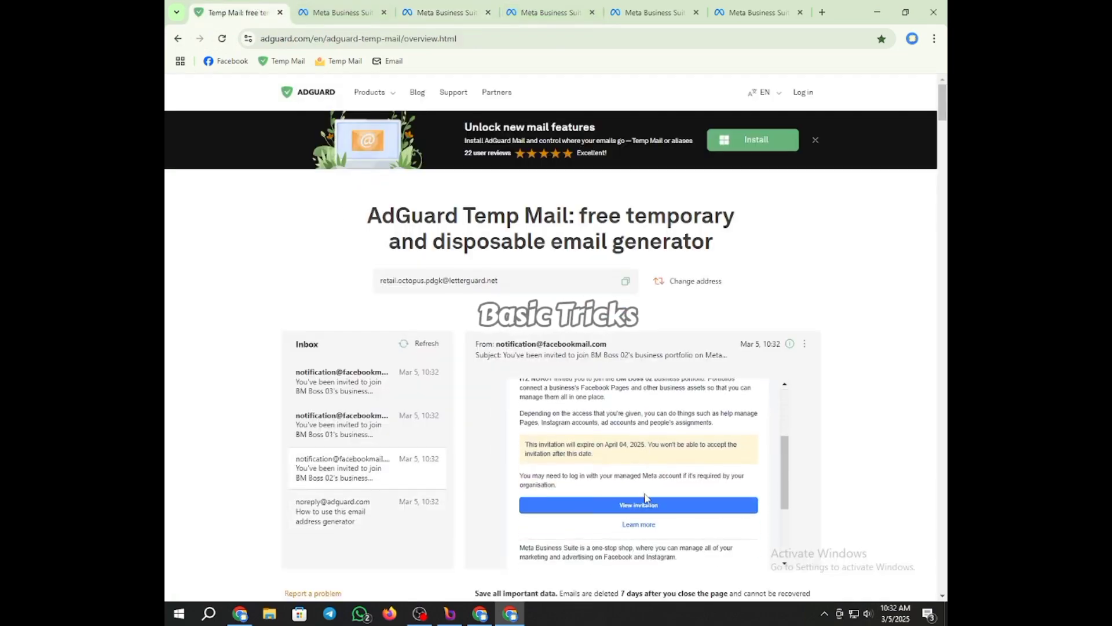
right_click(642, 504)
left_click(679, 461)
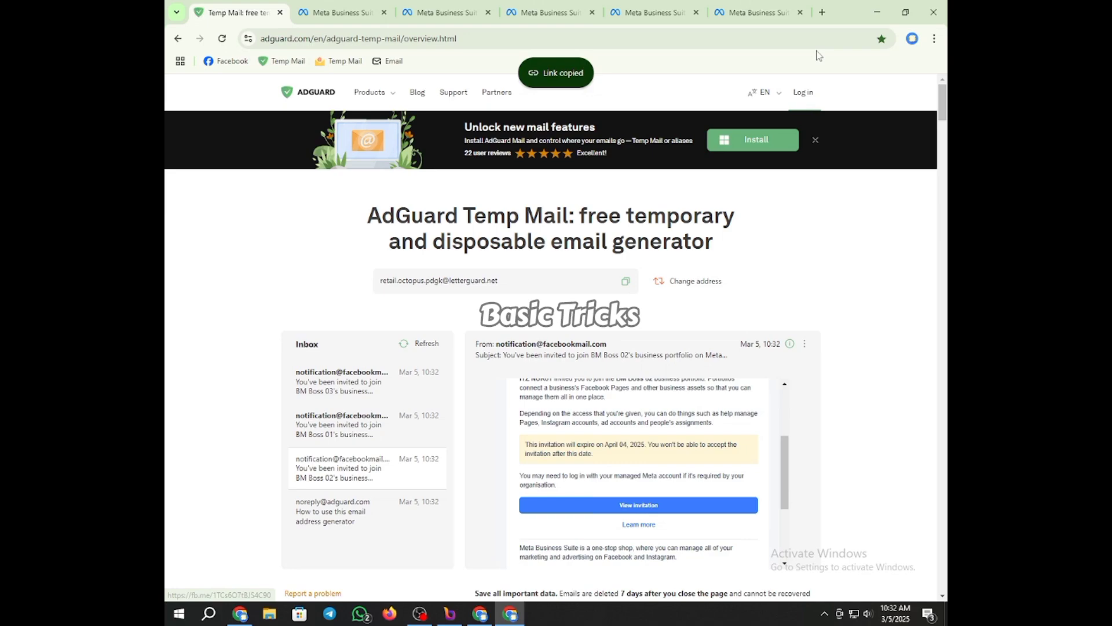
Step: Open the BMN text file from the desktop in Notepad and paste the BM Boss 02 invitation link on its own line
left_click(877, 11)
left_click(877, 12)
left_click_drag(649, 69, 356, 77)
right_click(698, 180)
left_click(733, 219)
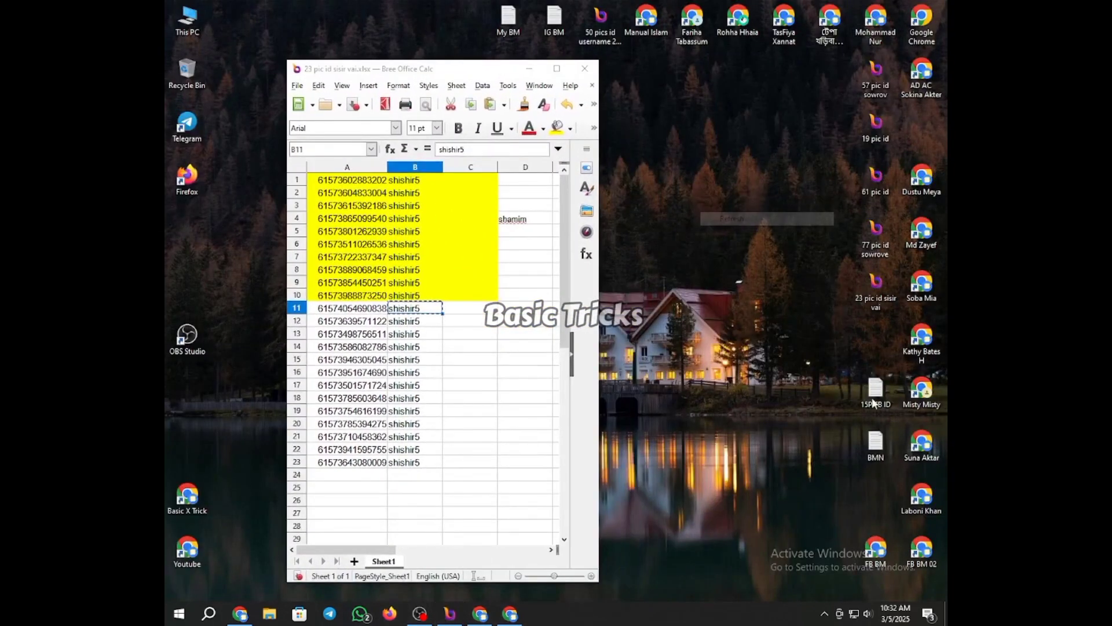
double_click(884, 443)
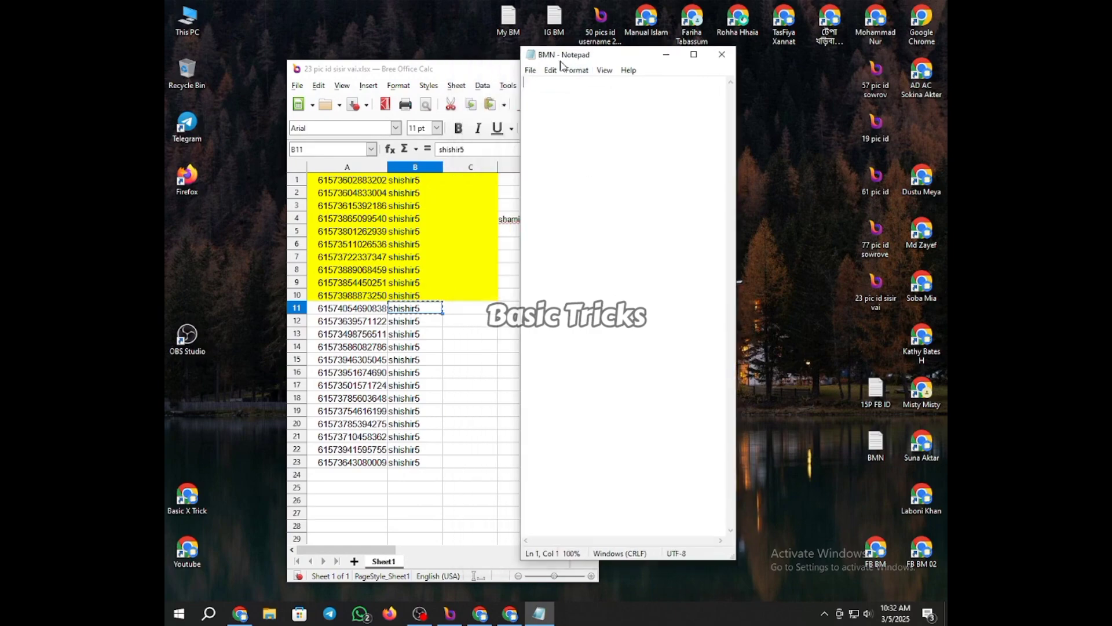
left_click(523, 615)
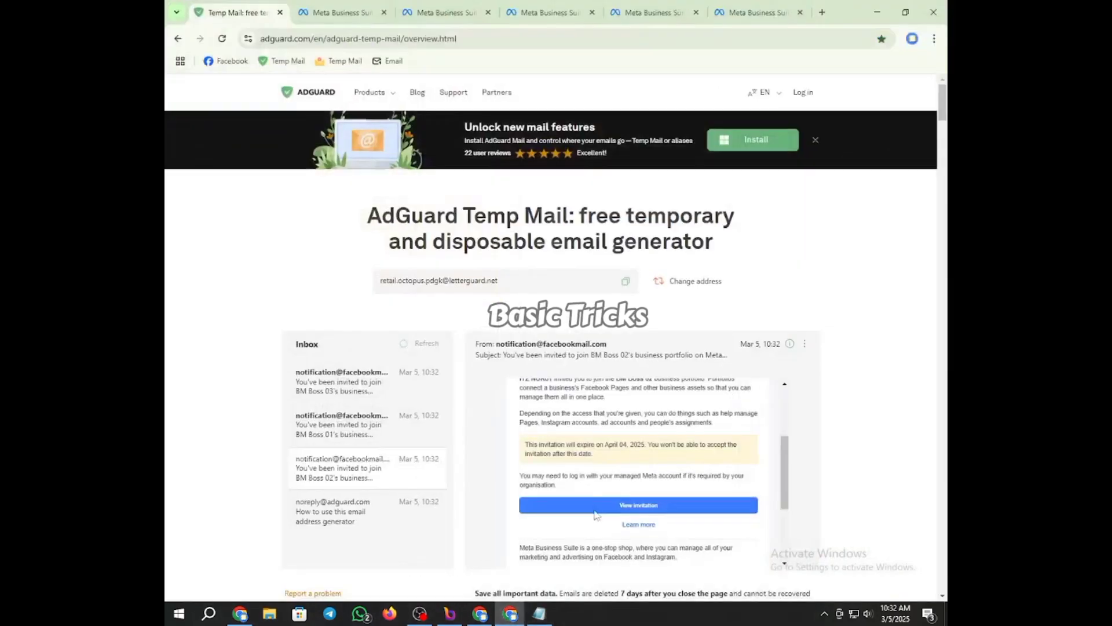
left_click(538, 615)
right_click(610, 174)
left_click(617, 199)
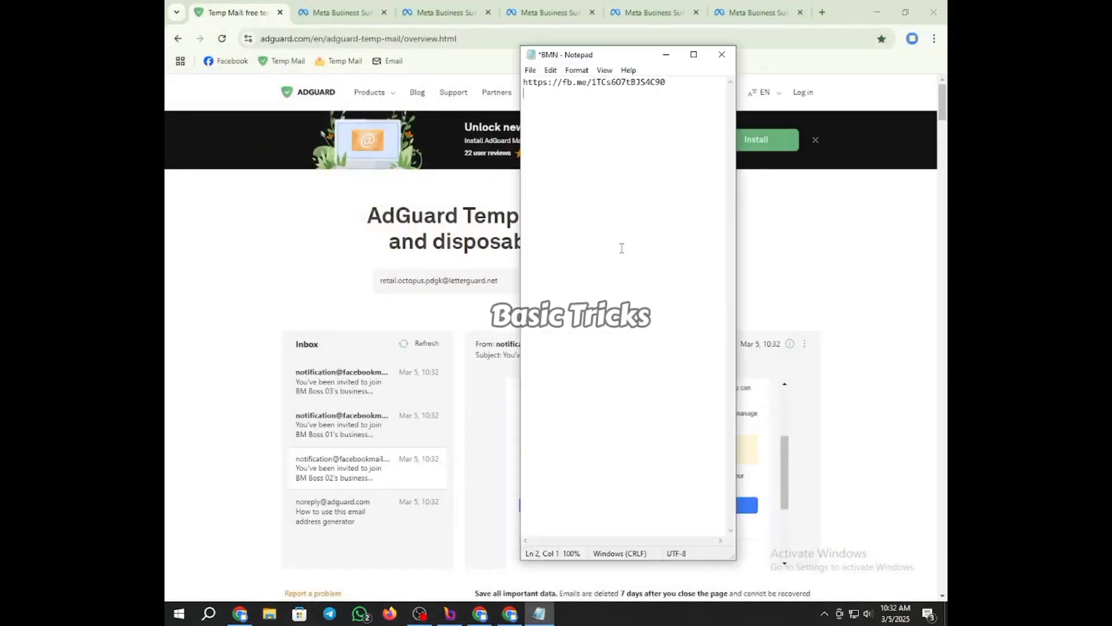
Step: Copy the View invitation link from the BM Boss 01 email and paste it on the next line of the BMN file
left_click(360, 422)
scroll(637, 406, "down", 5)
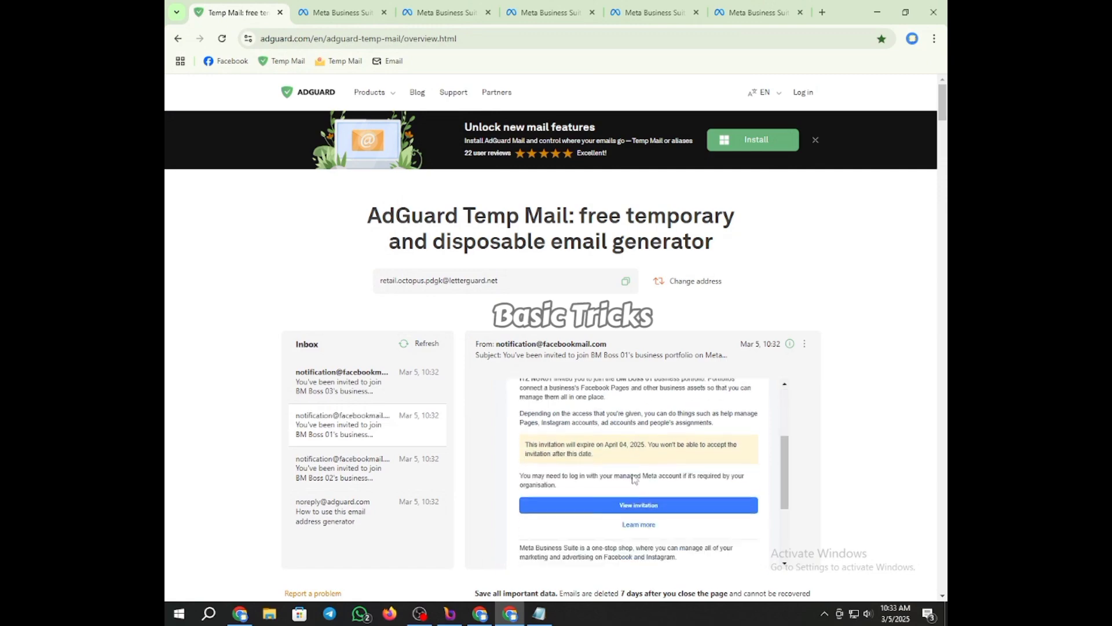
right_click(640, 512)
left_click(678, 464)
left_click(539, 615)
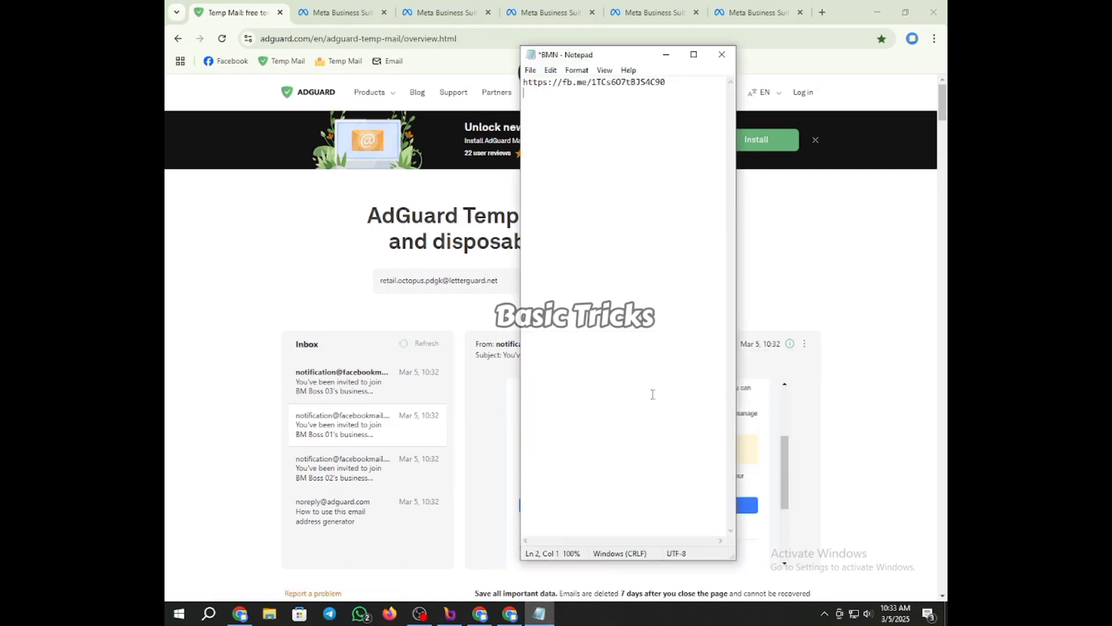
right_click(615, 237)
left_click(643, 287)
Step: Copy the View invitation link from the BM Boss 03 email and add it below the other links in the BMN file
left_click(354, 394)
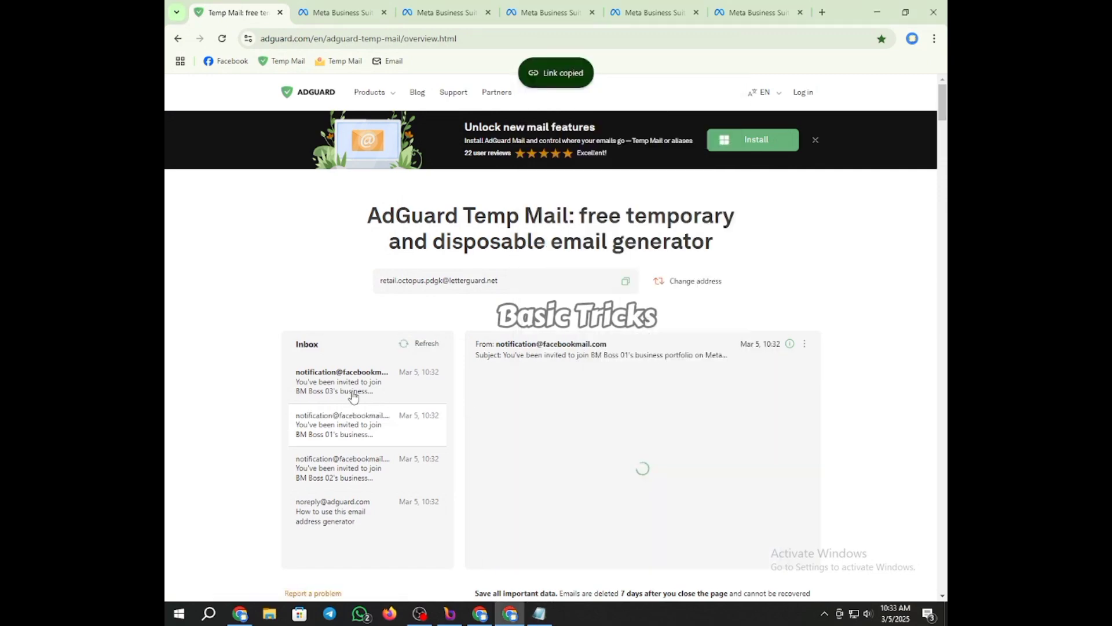
scroll(615, 454, "down", 5)
right_click(637, 505)
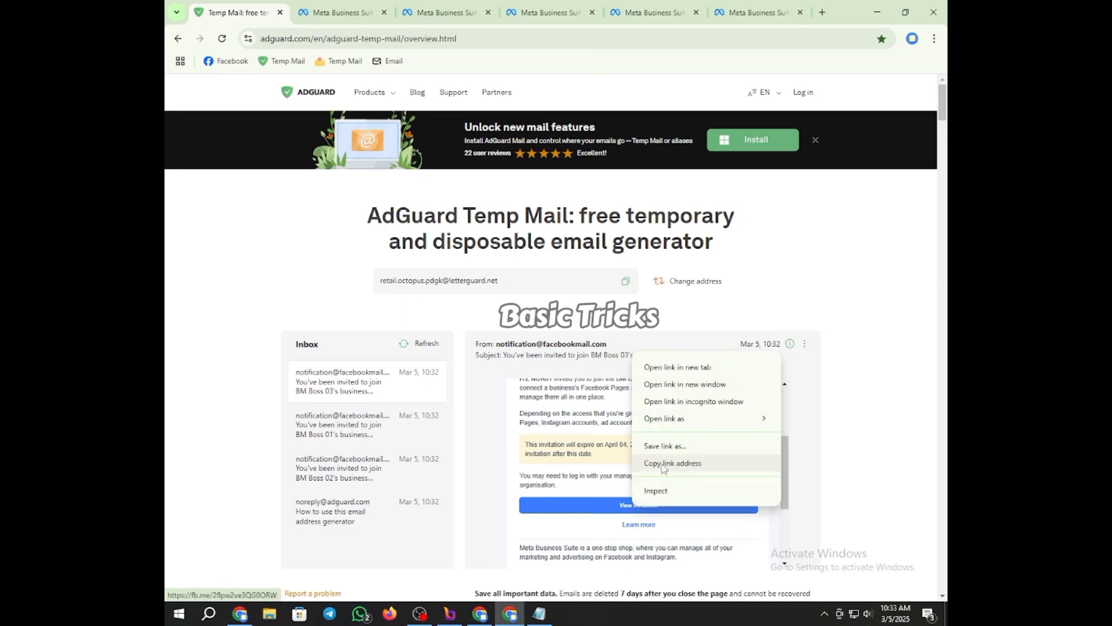
left_click(675, 458)
left_click(539, 614)
right_click(603, 258)
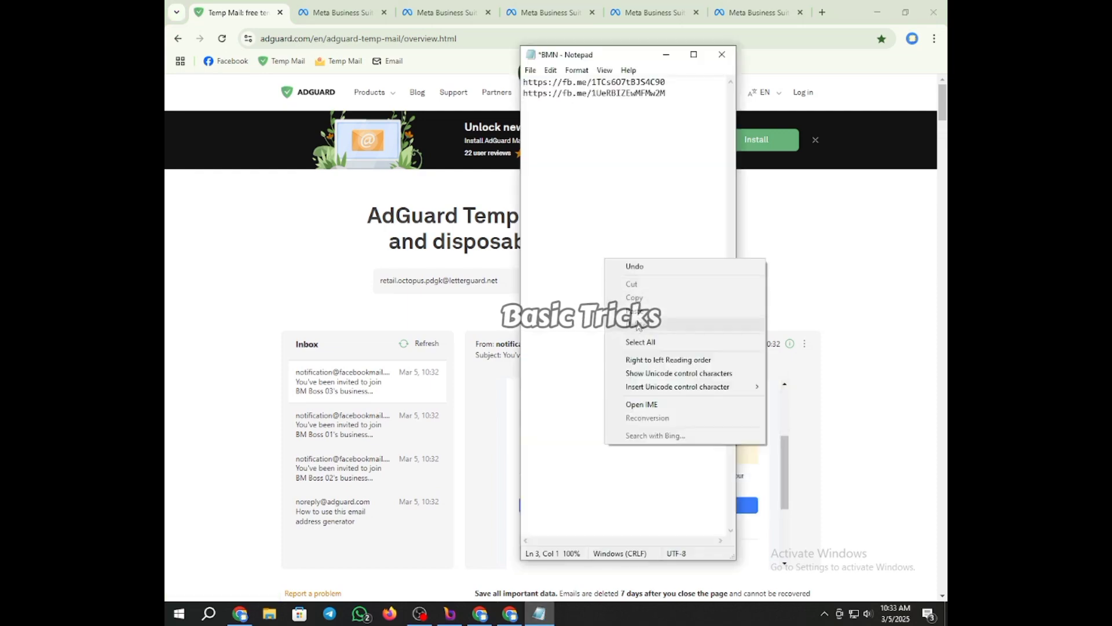
left_click(639, 311)
left_click(306, 174)
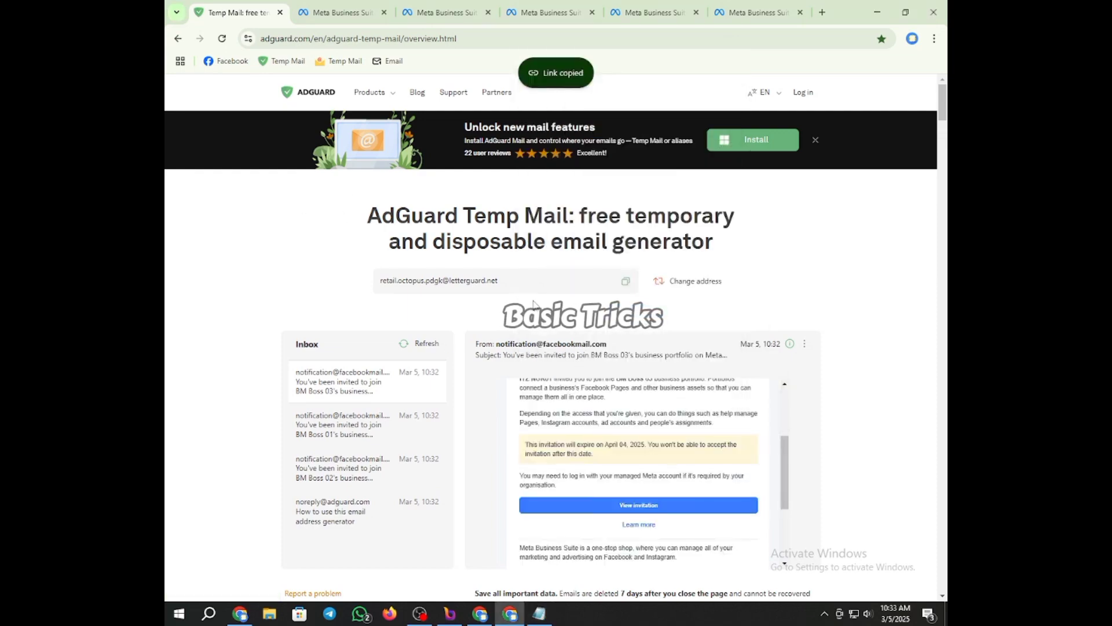
Step: Replace the AdGuard temporary email address with a newly generated one and copy it
left_click(689, 281)
left_click(553, 490)
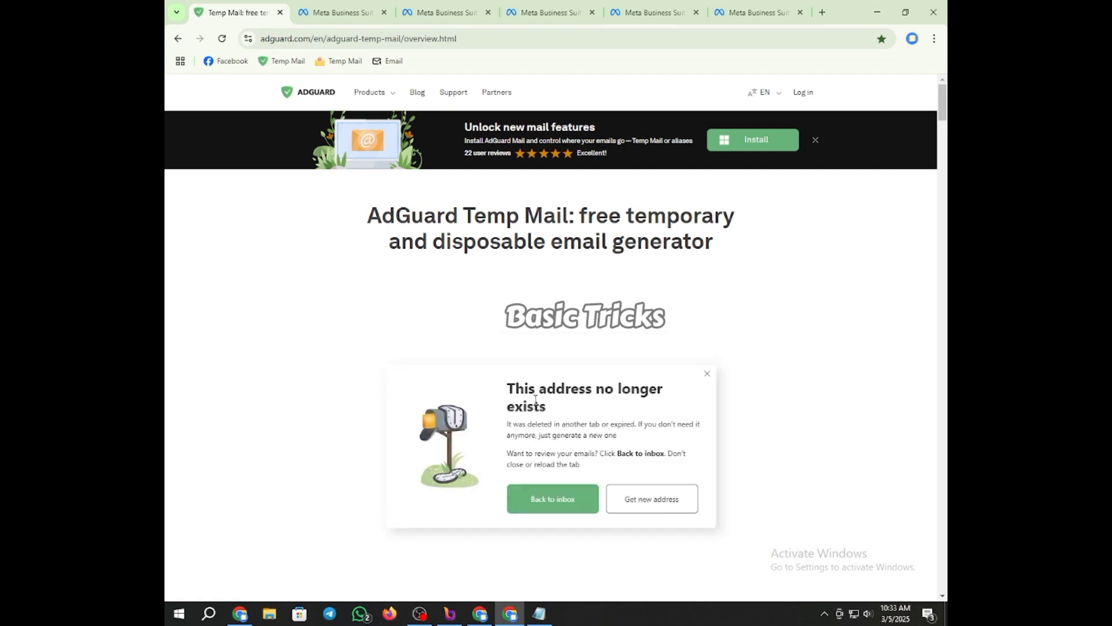
left_click(557, 497)
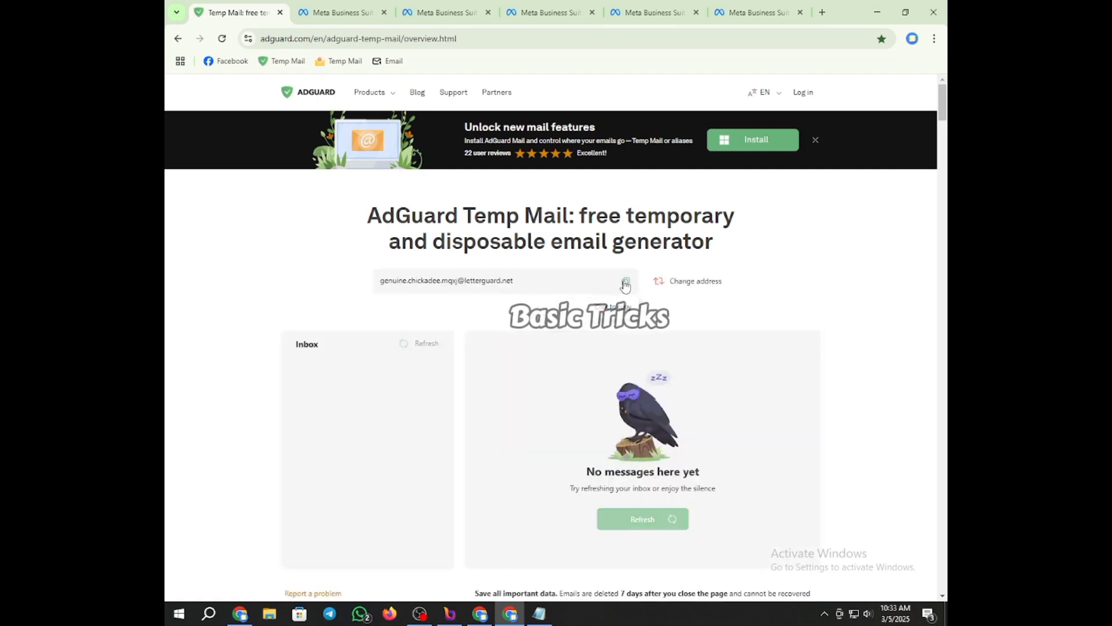
left_click(626, 281)
Step: Open the people invitation form in the settings of BM Boss 04 and BM Boss 05
left_click(654, 13)
left_click(873, 137)
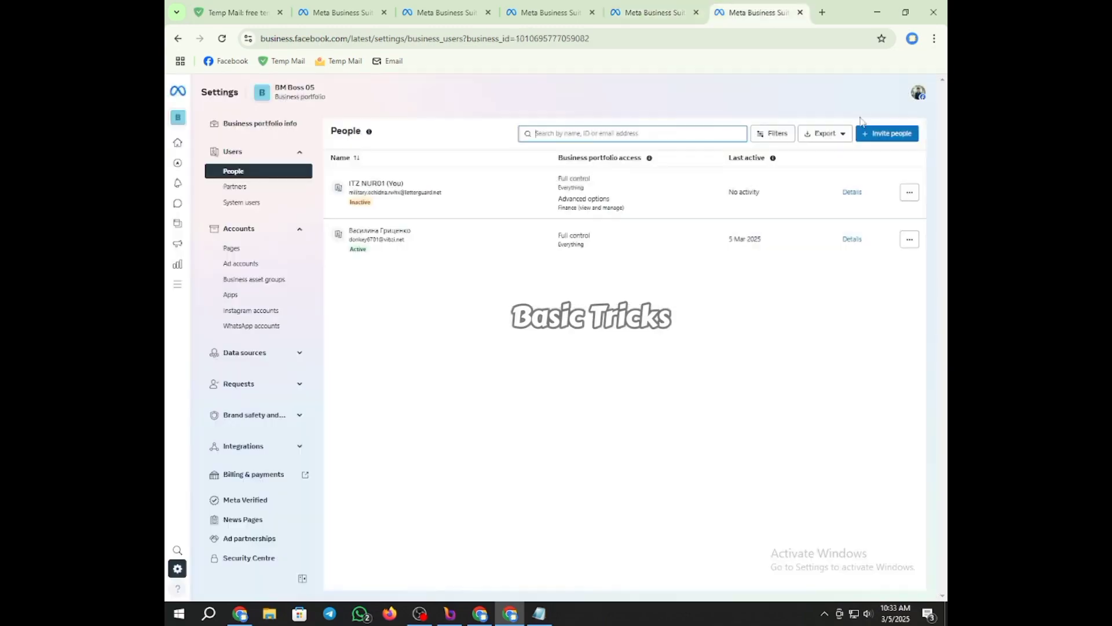
left_click(875, 135)
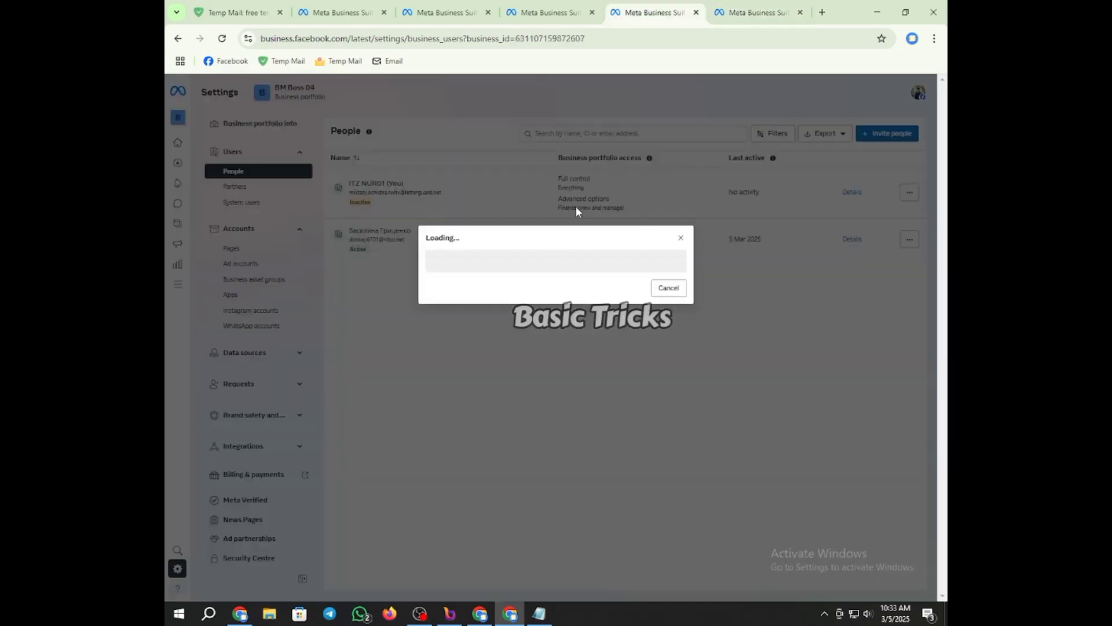
Step: Fill in the BM Boss 04 invitation with the new temporary email address, full control and Finance view and manage access
right_click(486, 243)
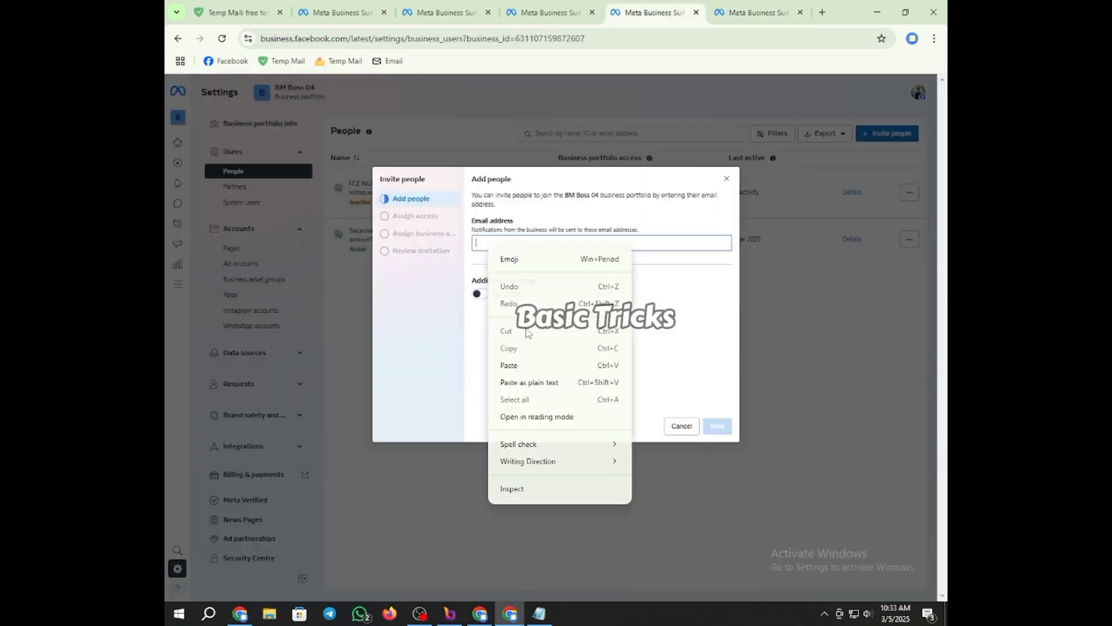
left_click(522, 369)
key("ctrl+v")
key("Return")
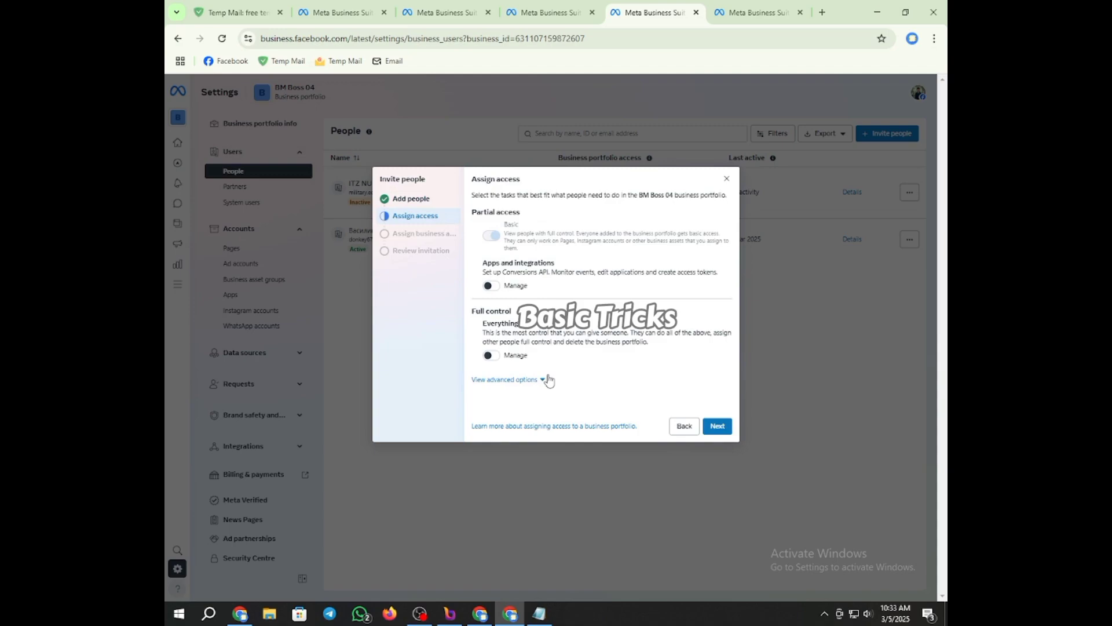
left_click(489, 355)
scroll(491, 383, "down", 2)
left_click(492, 404)
scroll(491, 404, "down", 2)
left_click(492, 404)
left_click(717, 428)
left_click(719, 428)
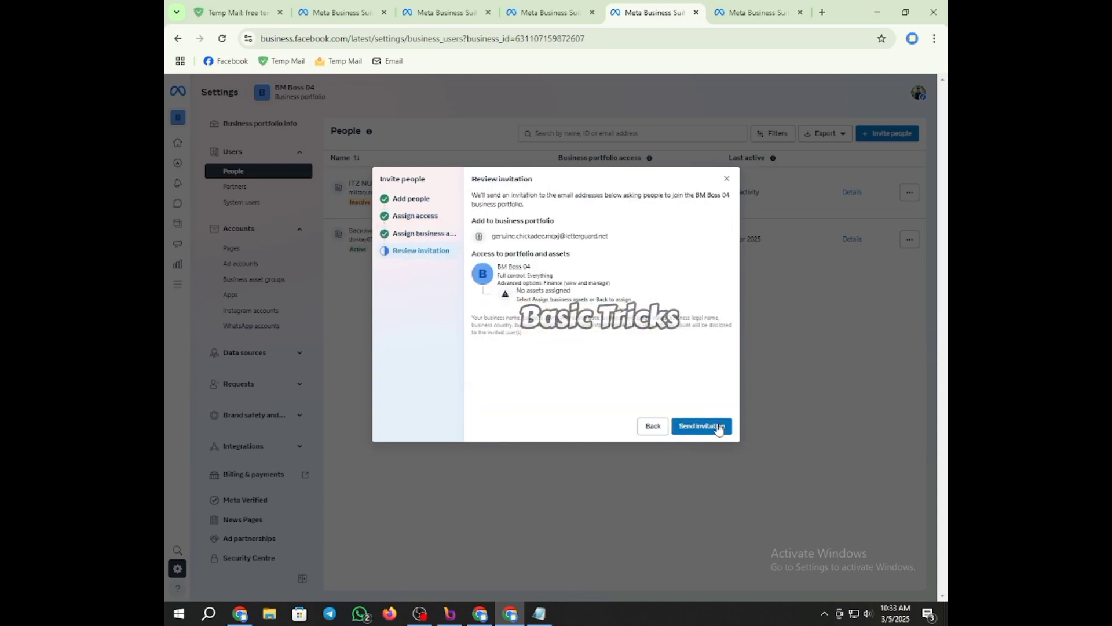
Step: Send a BM Boss 05 invitation to the same temporary email address with full control and Finance view and manage access
key("ctrl+Tab")
left_click(556, 241)
right_click(556, 241)
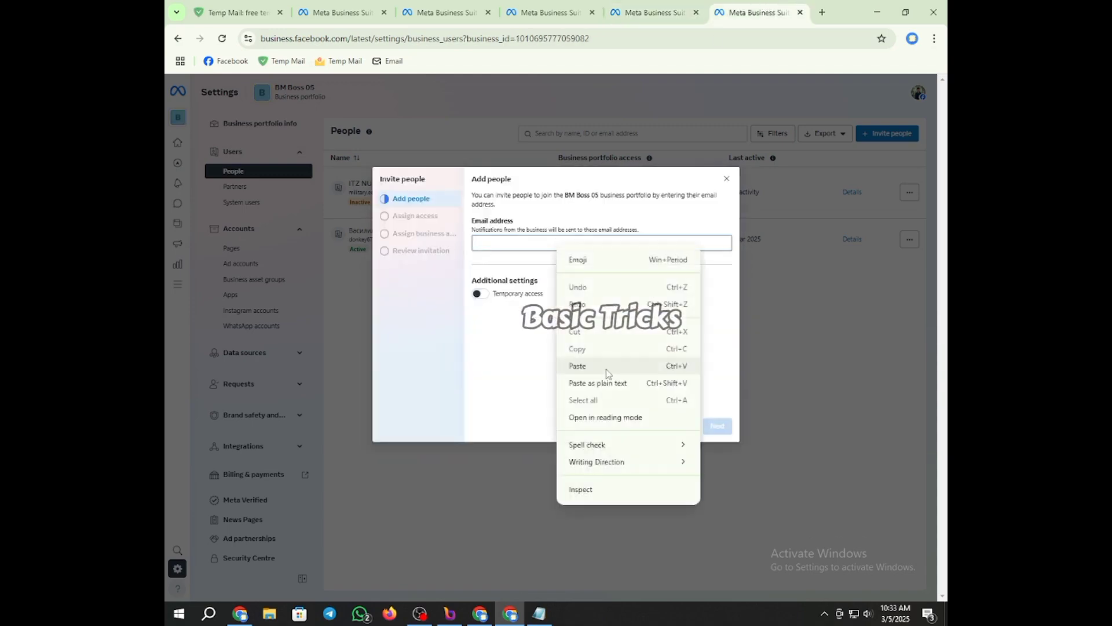
left_click(603, 366)
left_click(717, 426)
left_click(491, 359)
scroll(490, 382, "down", 3)
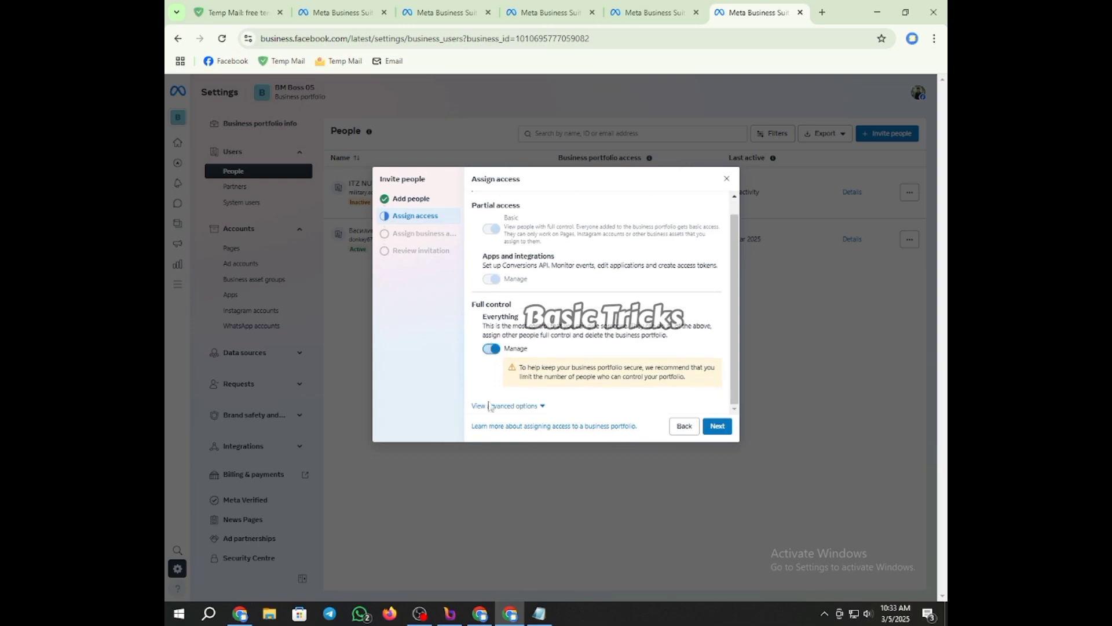
left_click(490, 405)
left_click(718, 426)
left_click(717, 426)
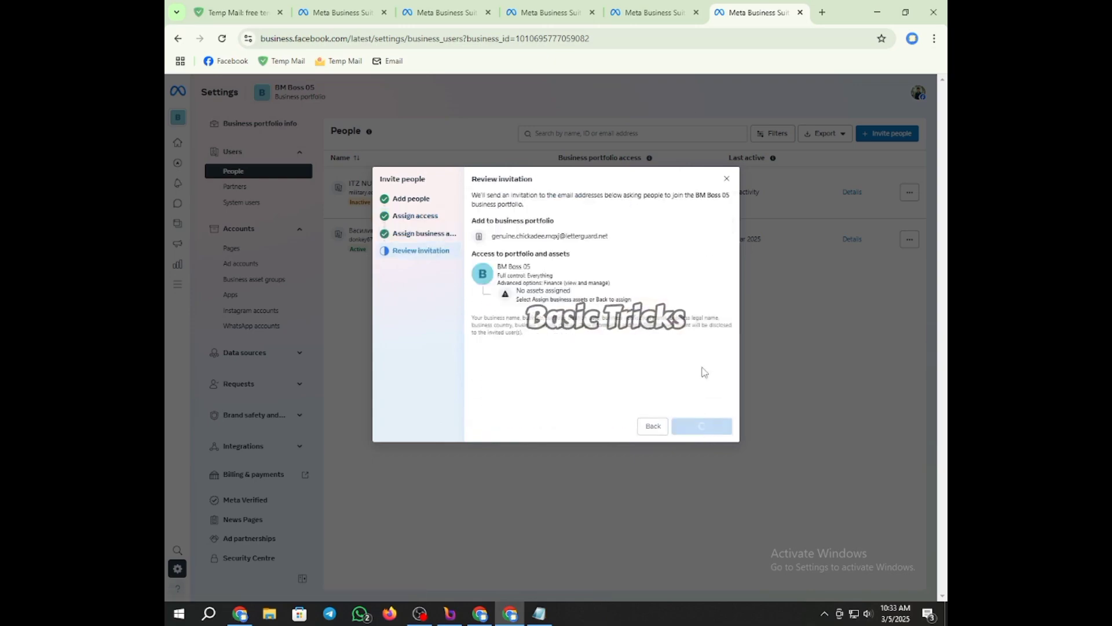
left_click(665, 6)
left_click(723, 7)
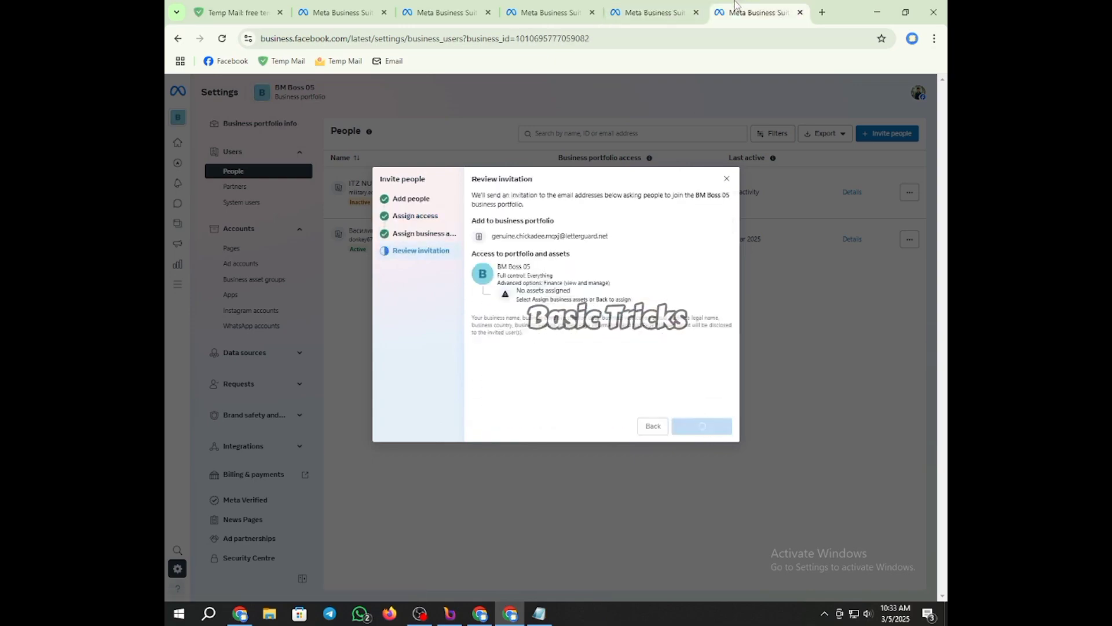
Step: Copy the View invitation link from the BM Boss 04 email and add it below the other links in the BMN file
left_click(248, 7)
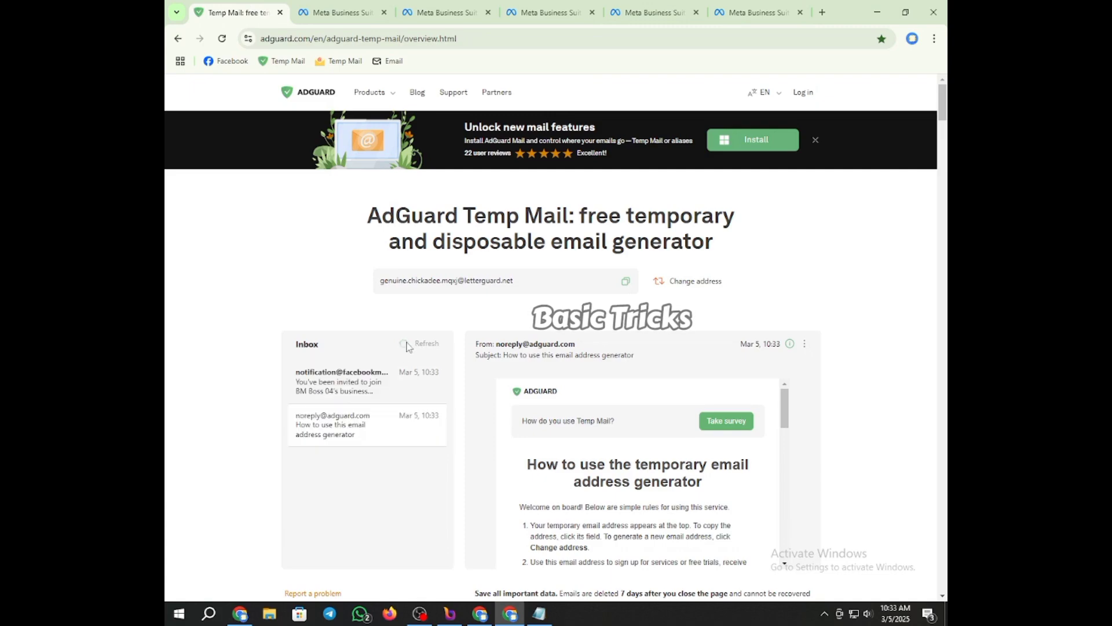
left_click(389, 387)
left_click(721, 13)
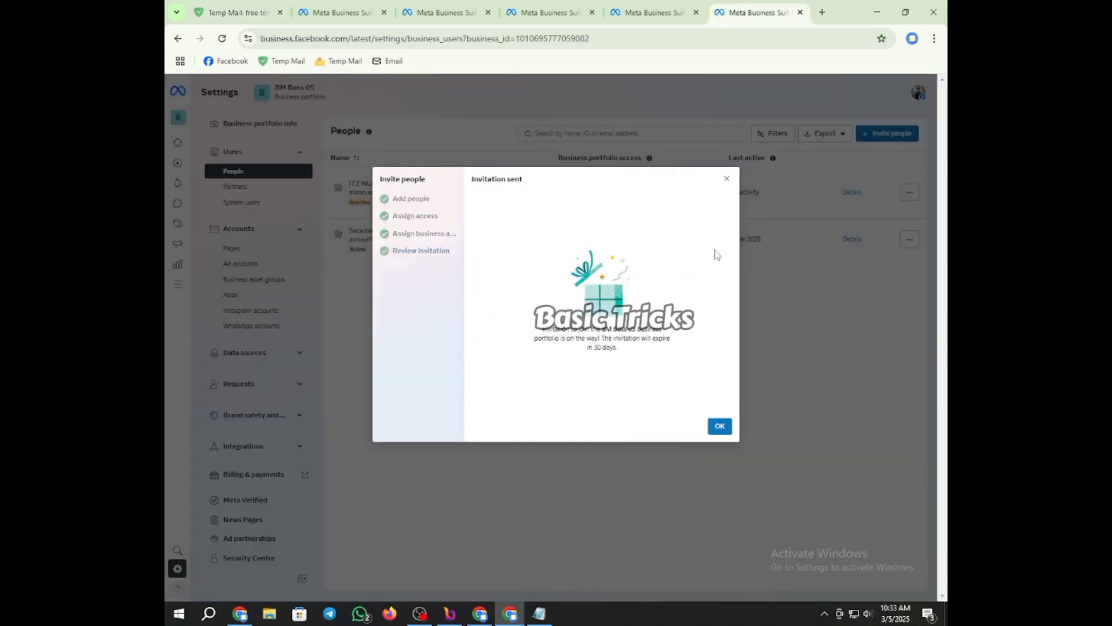
left_click(237, 12)
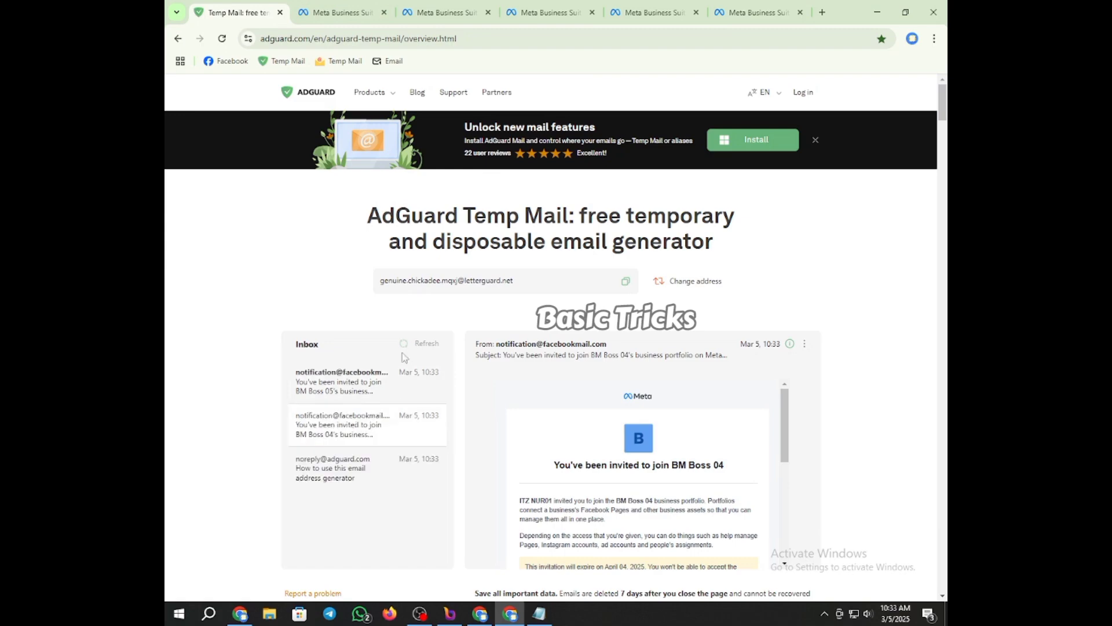
scroll(625, 484, "down", 3)
right_click(640, 506)
left_click(678, 462)
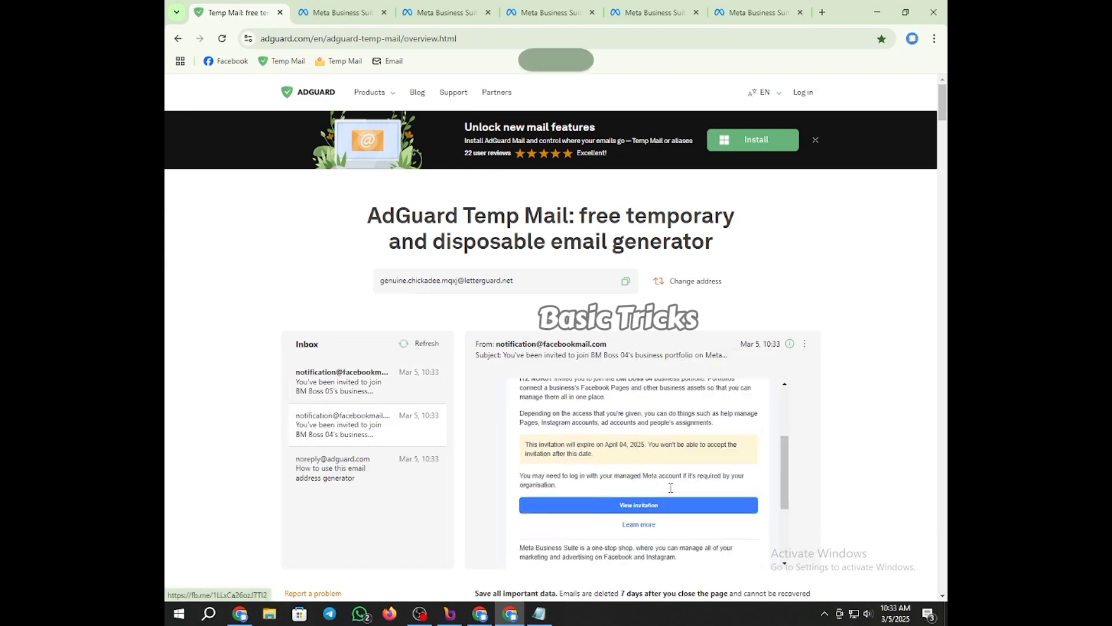
left_click(539, 614)
right_click(586, 177)
left_click(615, 229)
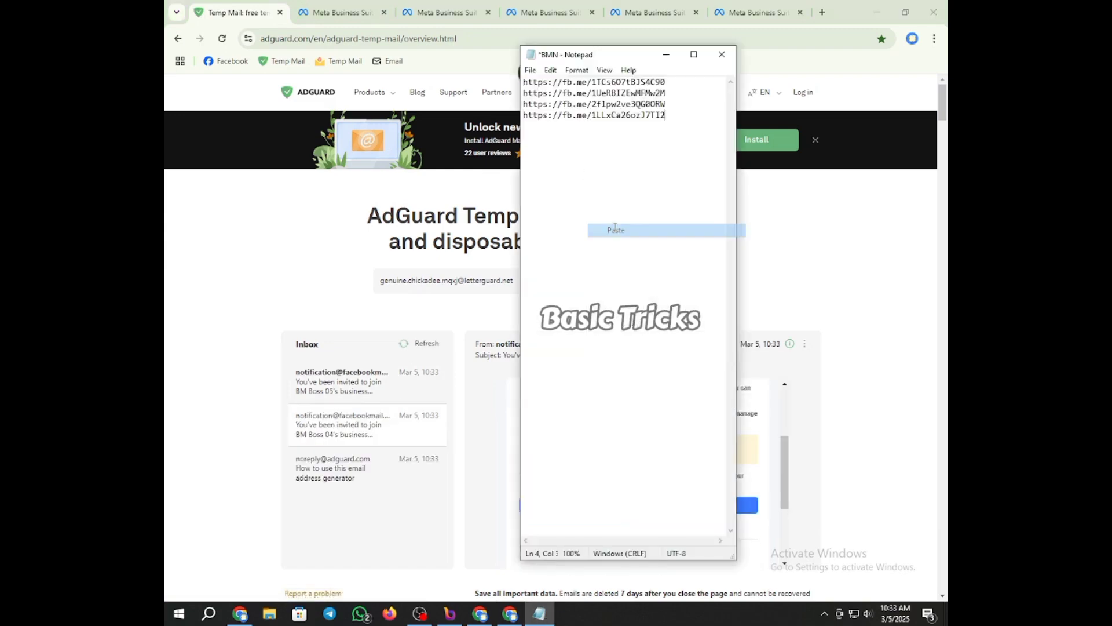
Step: Copy the View invitation link from the BM Boss 05 email and add it as the last line of the BMN file
left_click(359, 381)
scroll(583, 415, "down", 2)
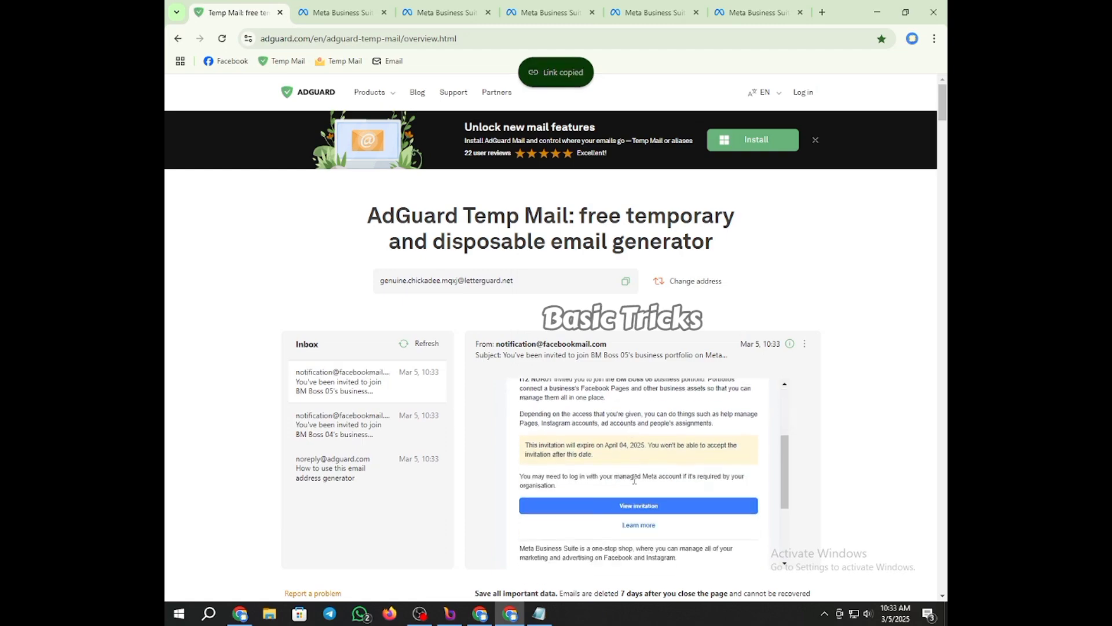
right_click(634, 509)
left_click(679, 463)
left_click(539, 613)
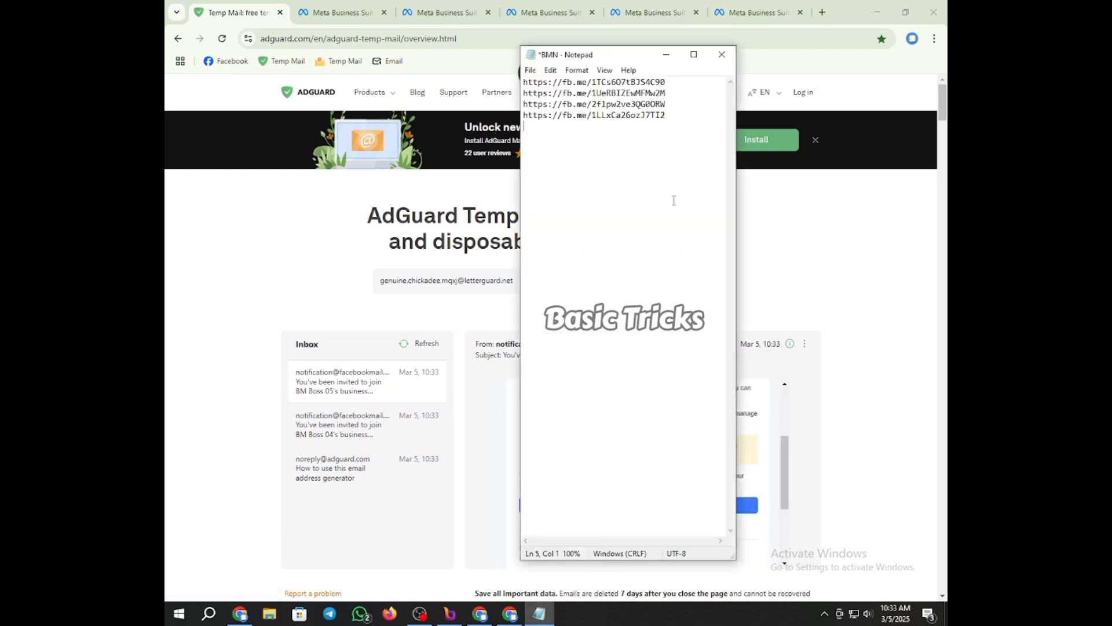
right_click(592, 158)
left_click(615, 214)
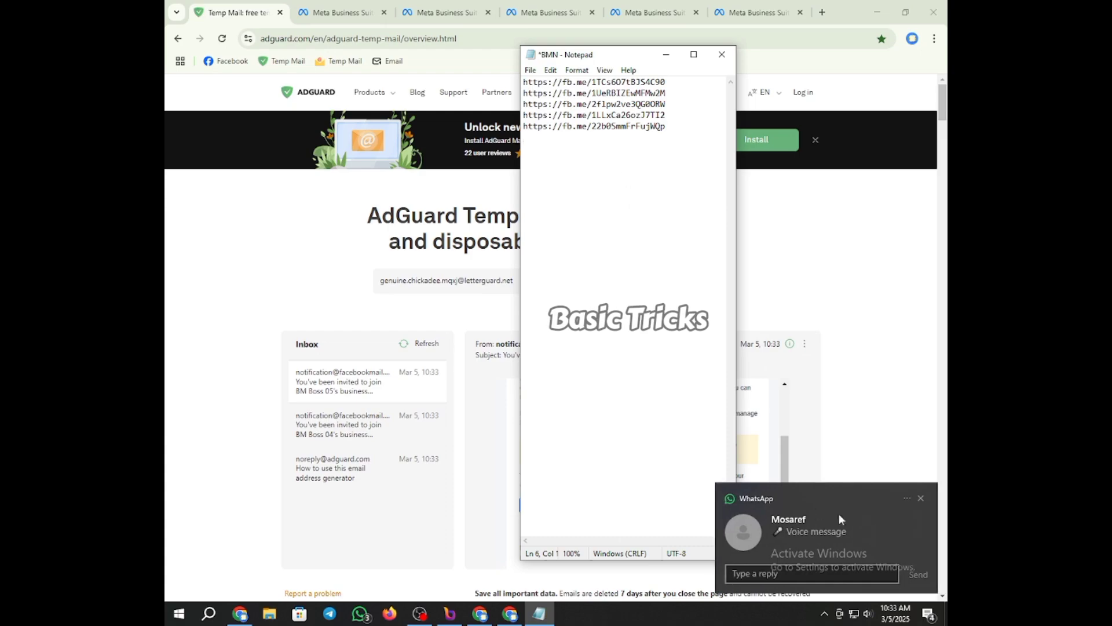
left_click(921, 499)
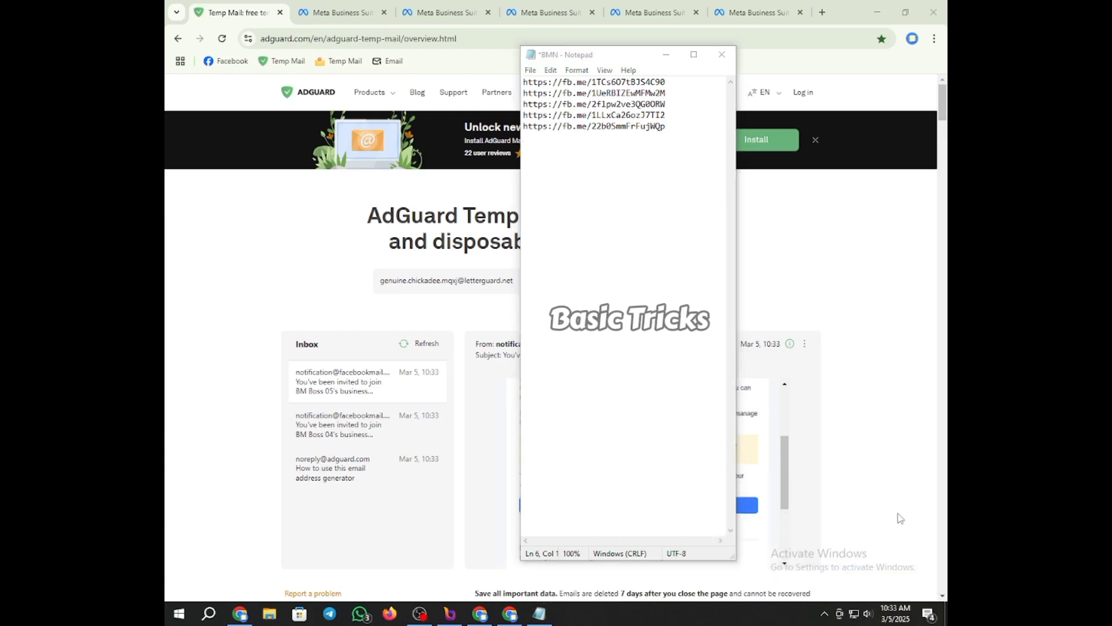
left_click(419, 614)
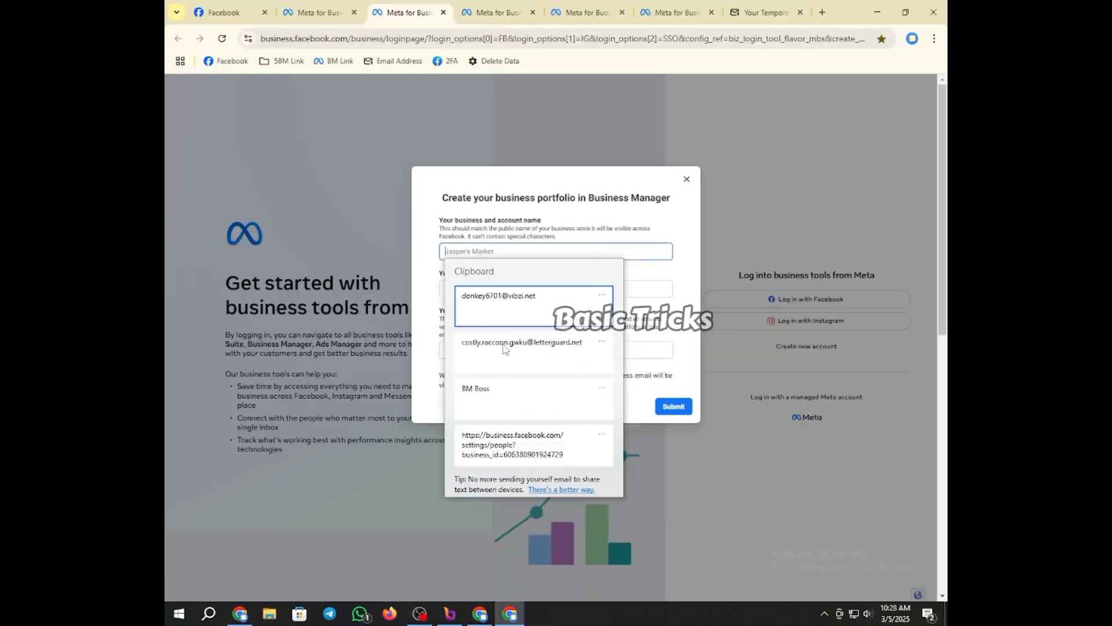
Step: Create a business portfolio named BM Boss 02 with the copied temporary address as its business email
left_click(493, 393)
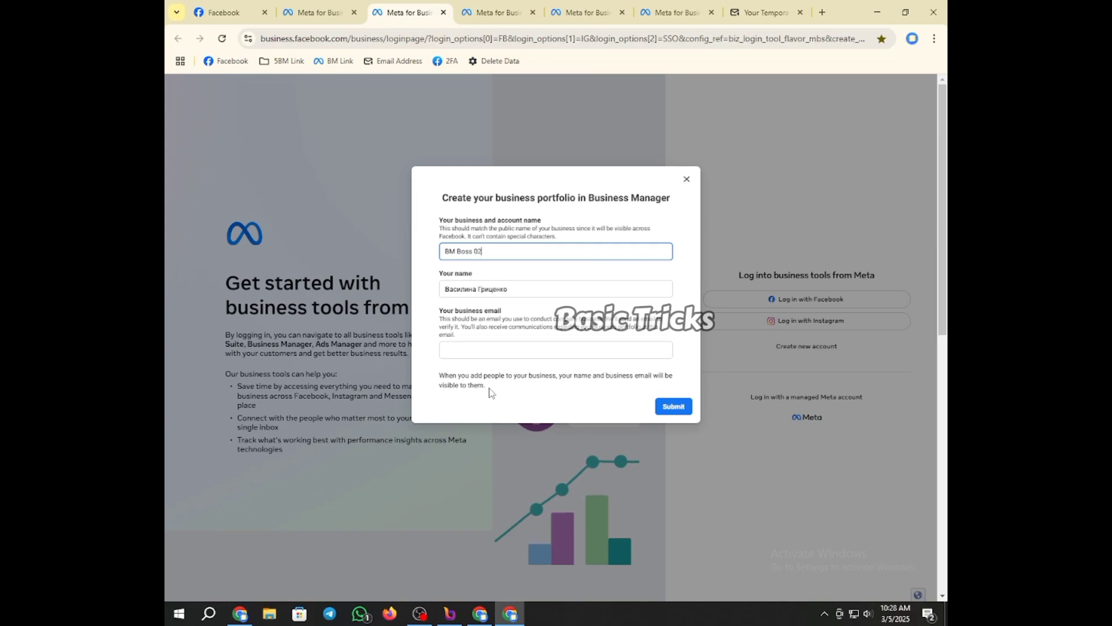
left_click(490, 350)
key("super+v")
left_click(619, 394)
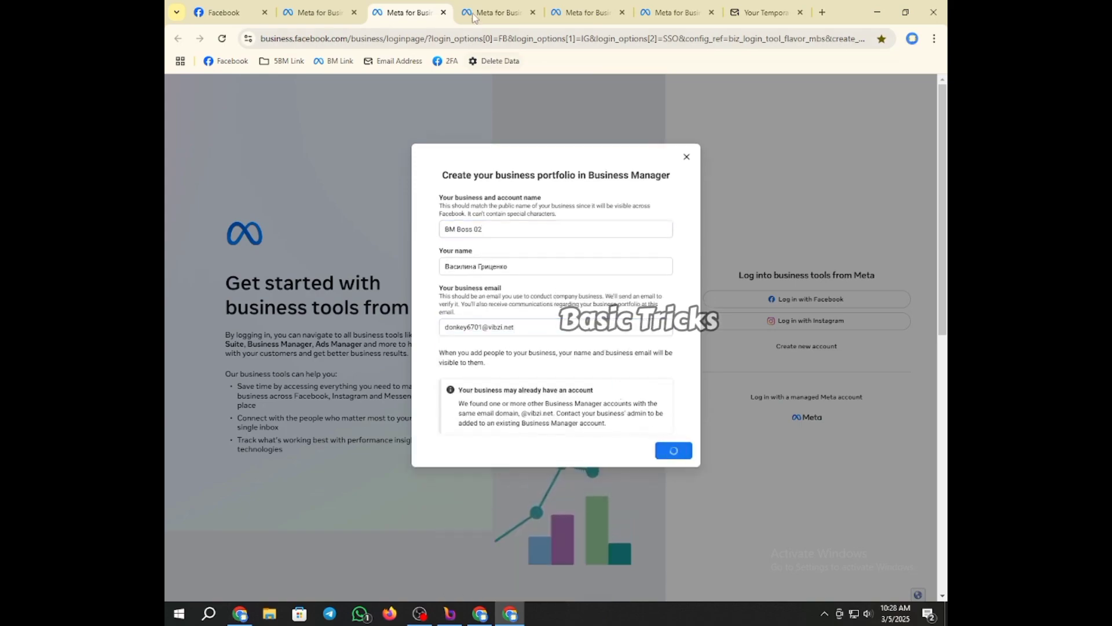
left_click(320, 12)
left_click(409, 10)
Step: Create a business portfolio named BM Boss 03 in the next Meta for Business tab, using the same temporary business email
left_click(488, 9)
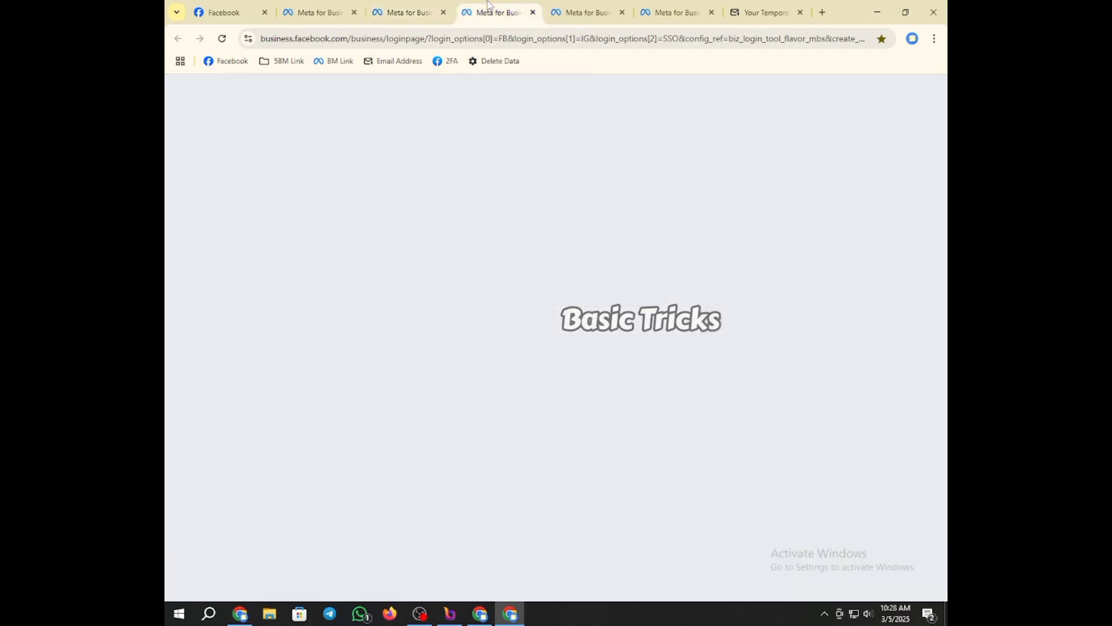
left_click(513, 251)
key("super+v")
left_click(504, 391)
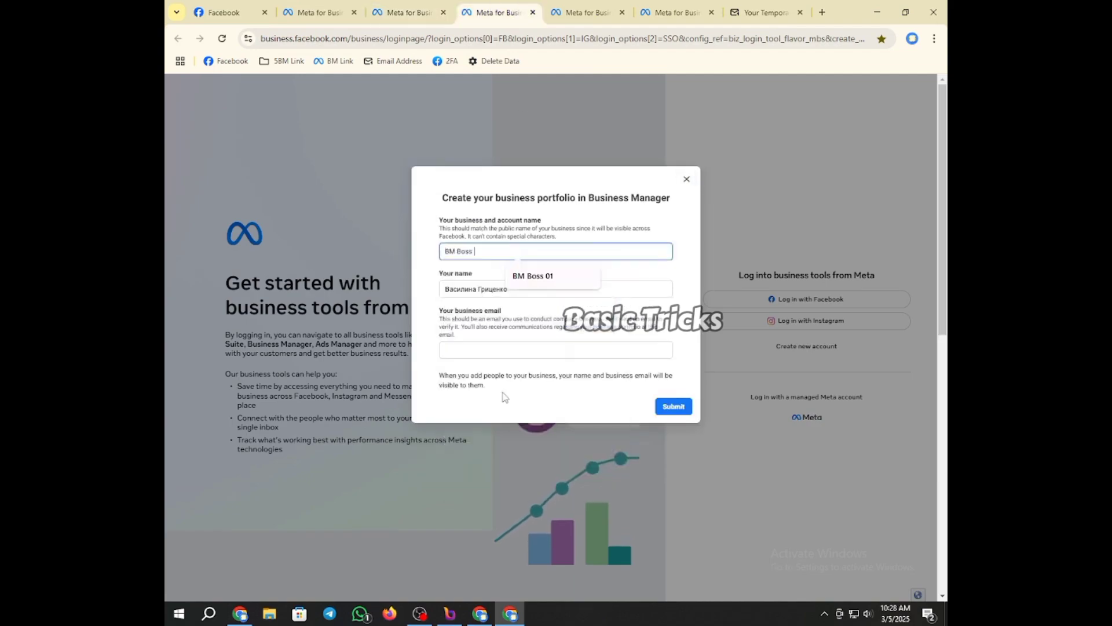
left_click(508, 348)
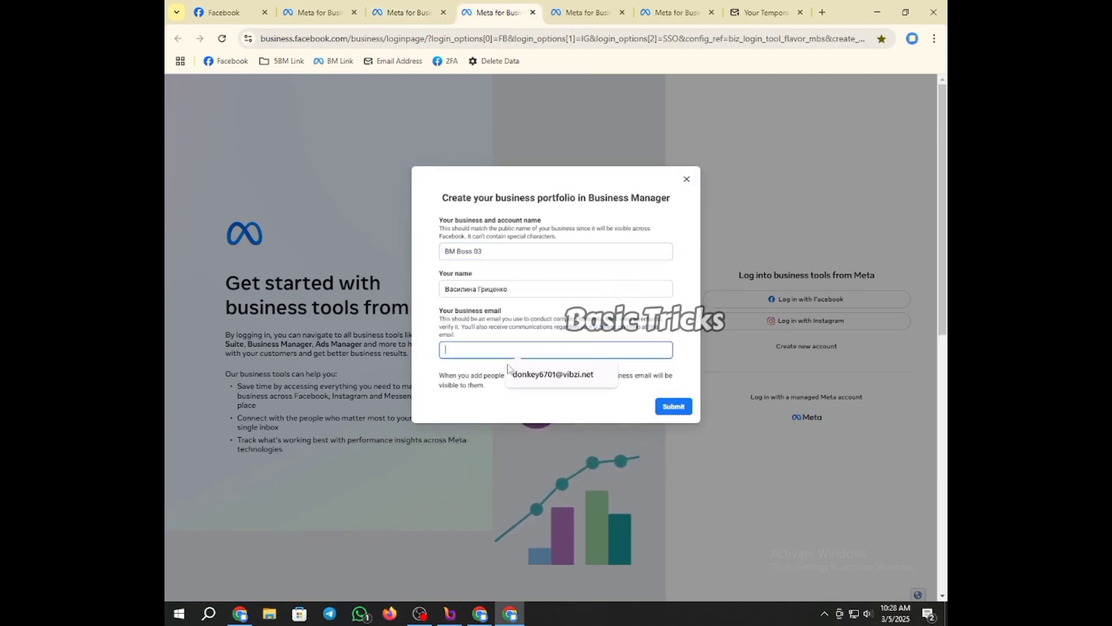
key("super+v")
left_click(505, 392)
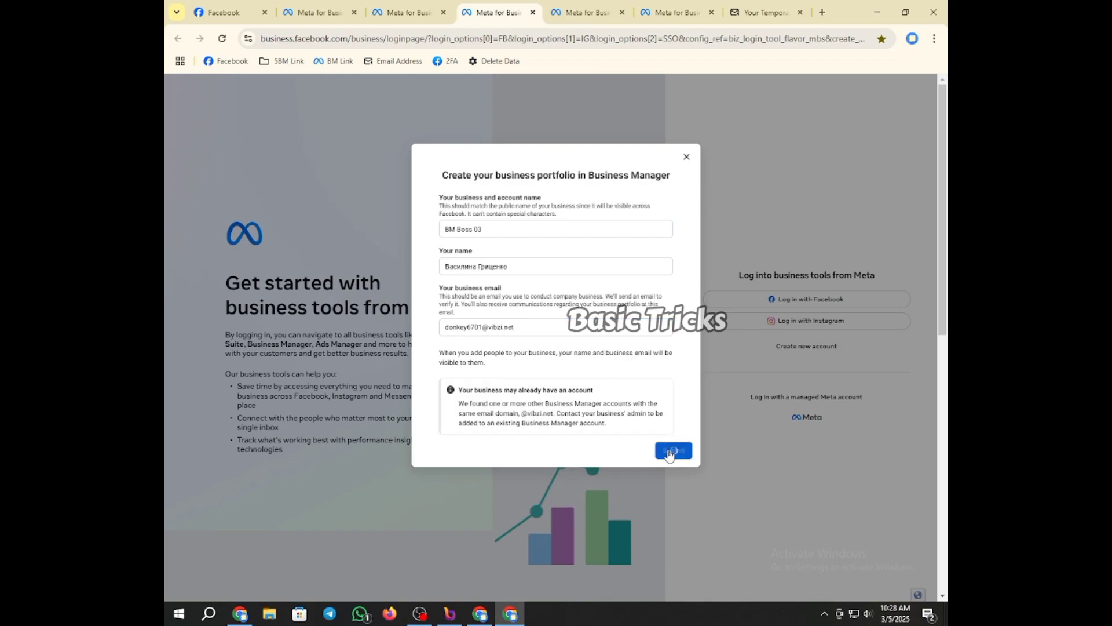
left_click(672, 450)
Step: Submit another new business portfolio named BM Boss 04 with the same temporary business email
mouse_move(571, 10)
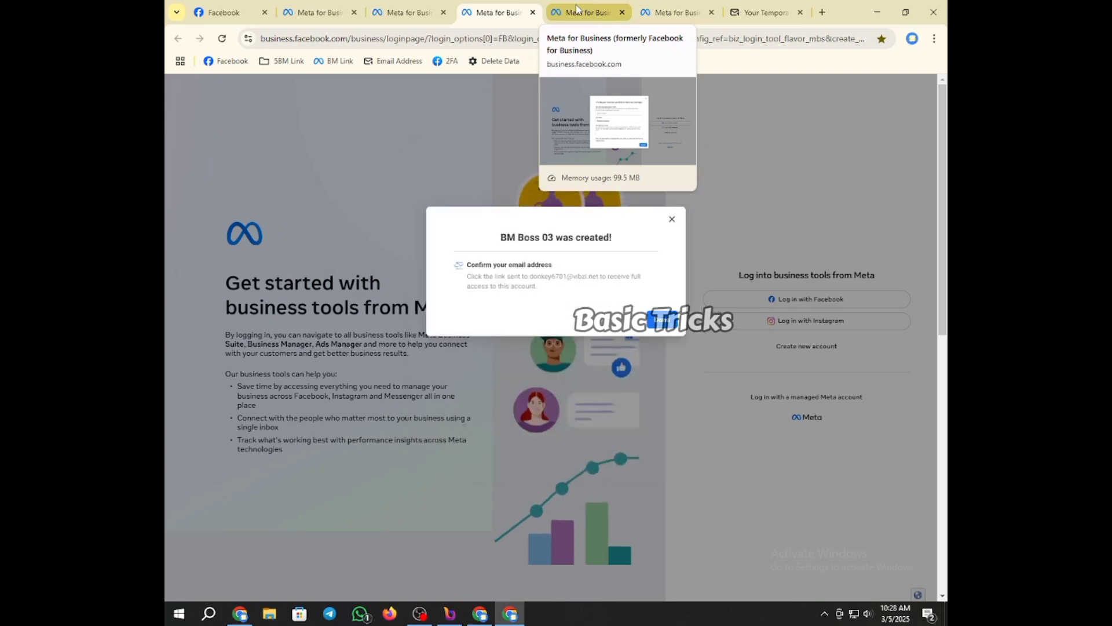
left_click(576, 9)
left_click(456, 255)
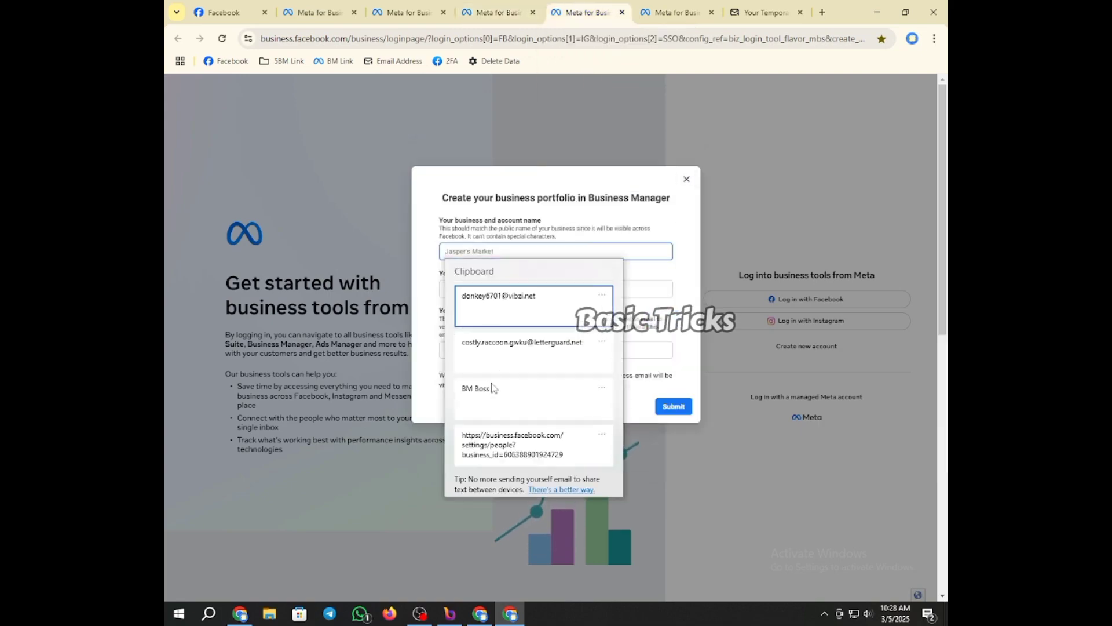
type("BM Boss 04")
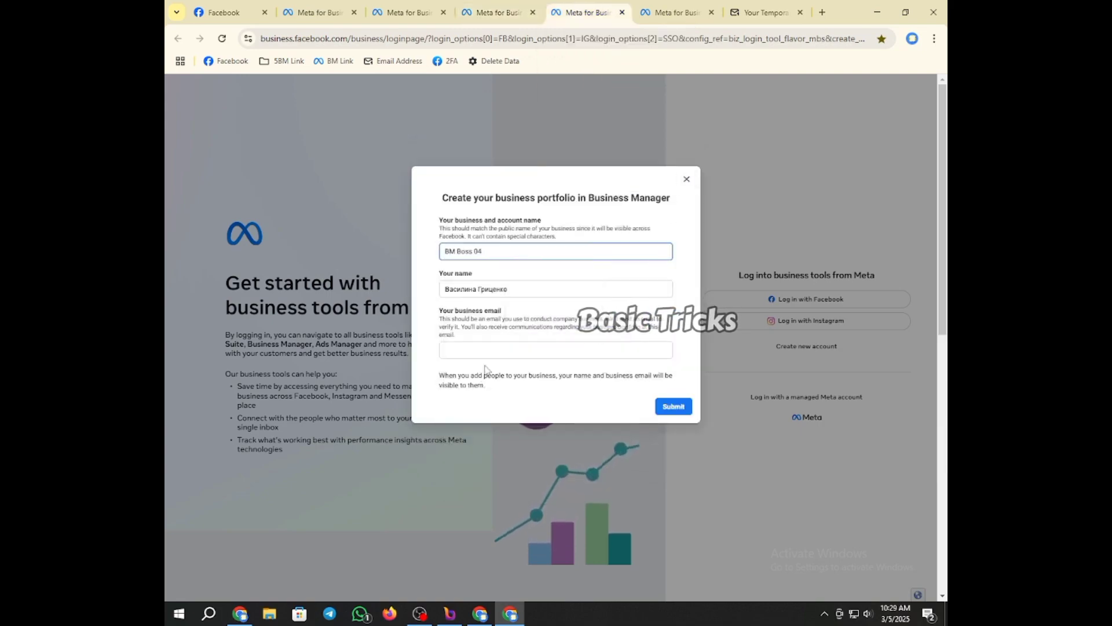
left_click(487, 351)
left_click(497, 395)
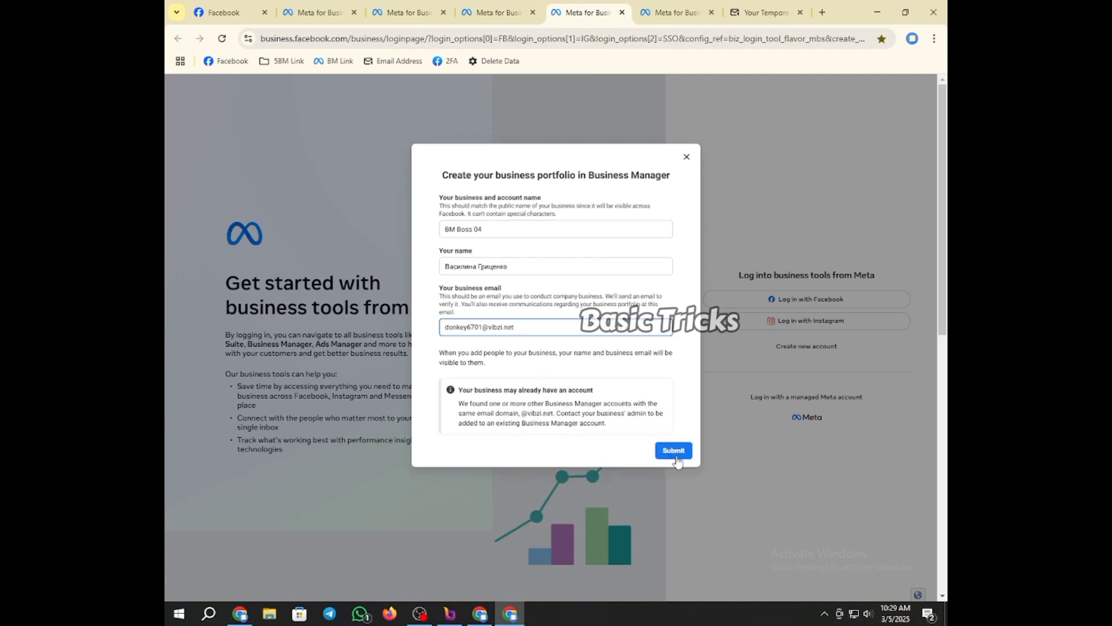
left_click(676, 451)
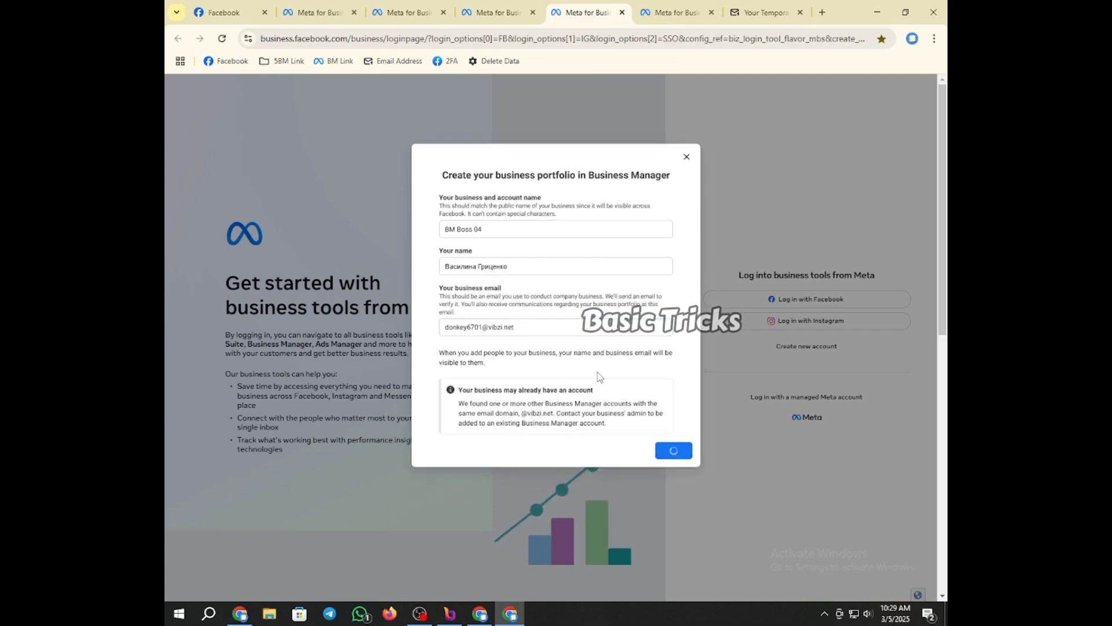
Step: Submit the fifth business portfolio as BM Boss 05 in the last Meta for Business tab, with the same temporary business email
left_click(669, 15)
left_click(496, 251)
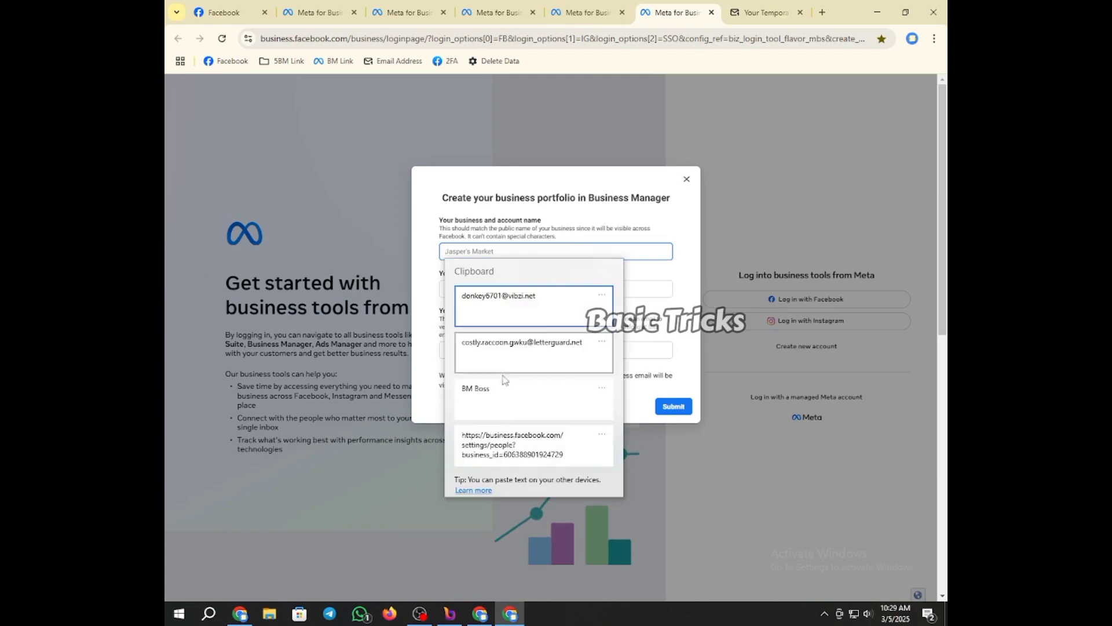
type("BM Boss 05")
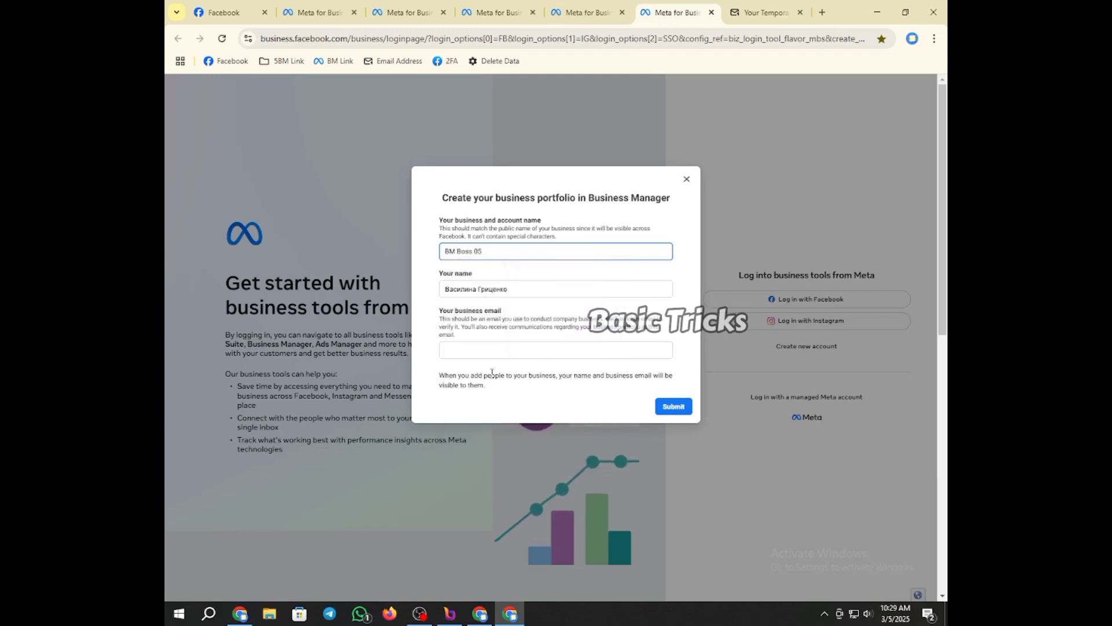
left_click(495, 349)
left_click(509, 368)
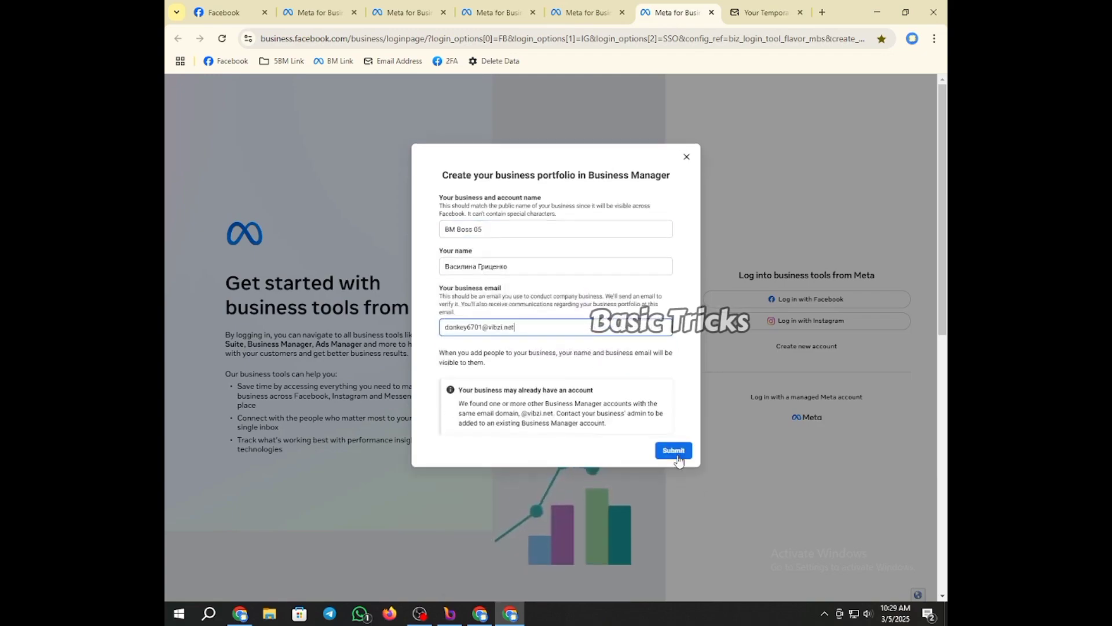
left_click(675, 452)
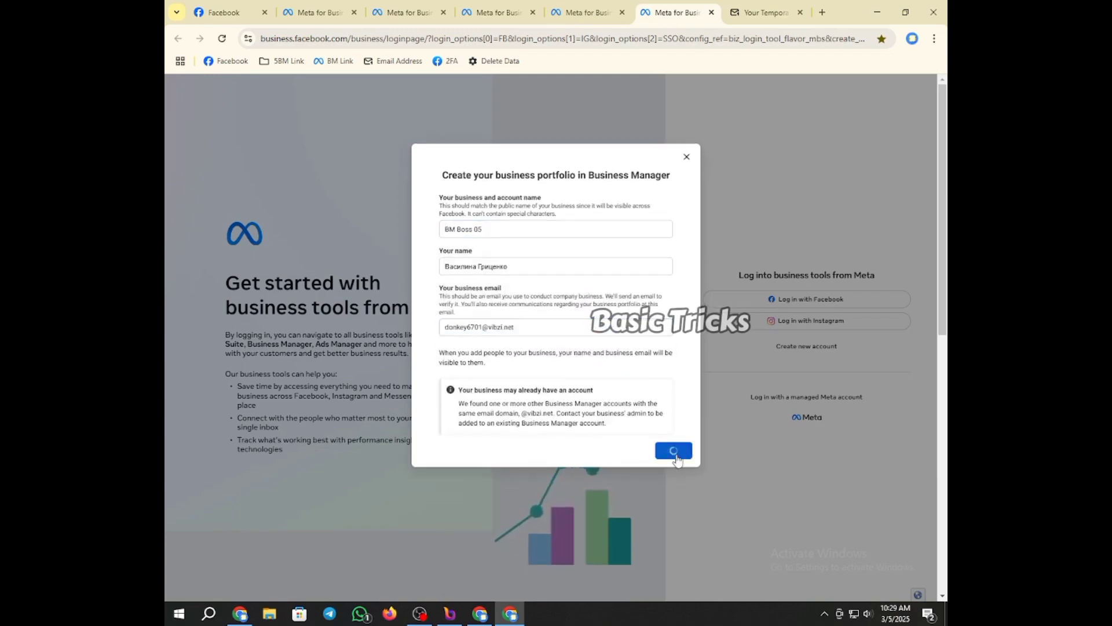
Step: Check the BM Boss 04 creation form and close the five Meta for Business tabs
left_click(595, 7)
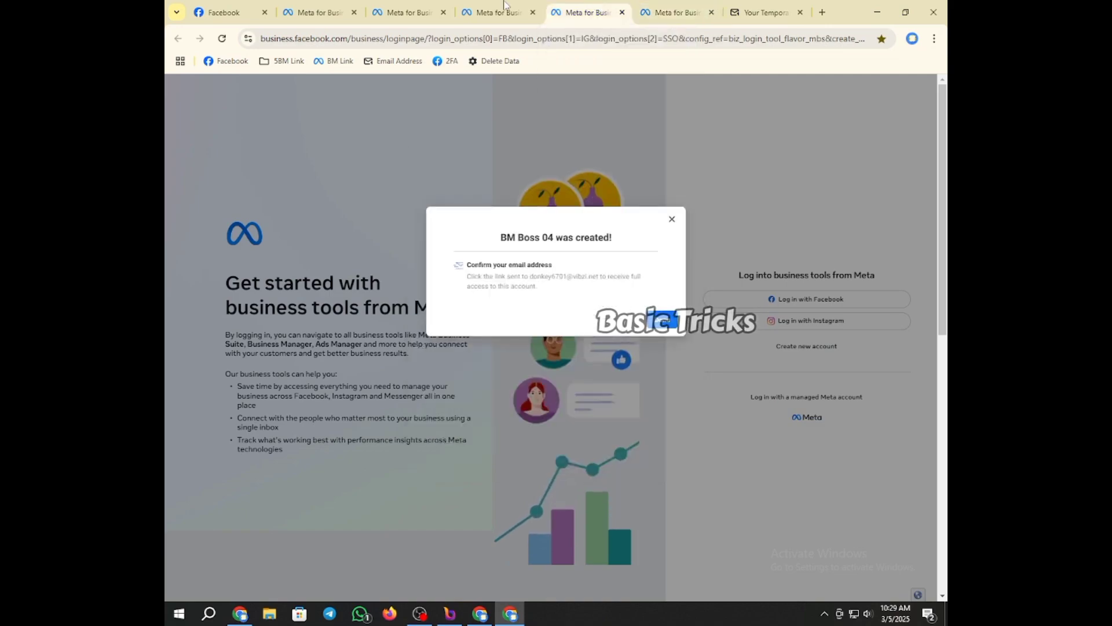
left_click(342, 9)
left_click(355, 12)
left_click(354, 13)
left_click(356, 12)
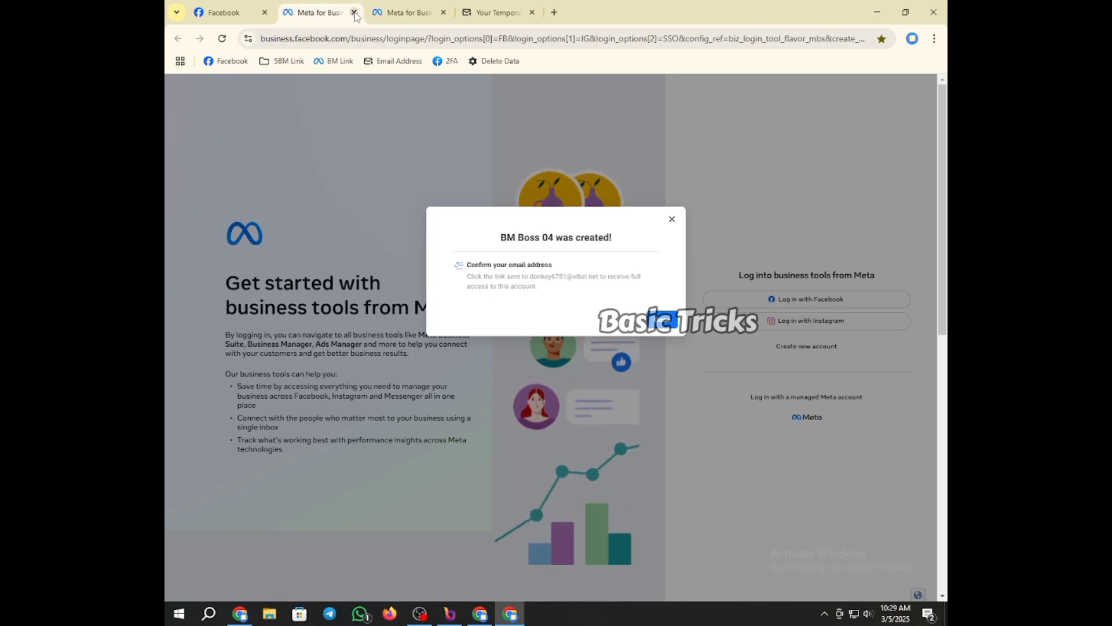
left_click(356, 13)
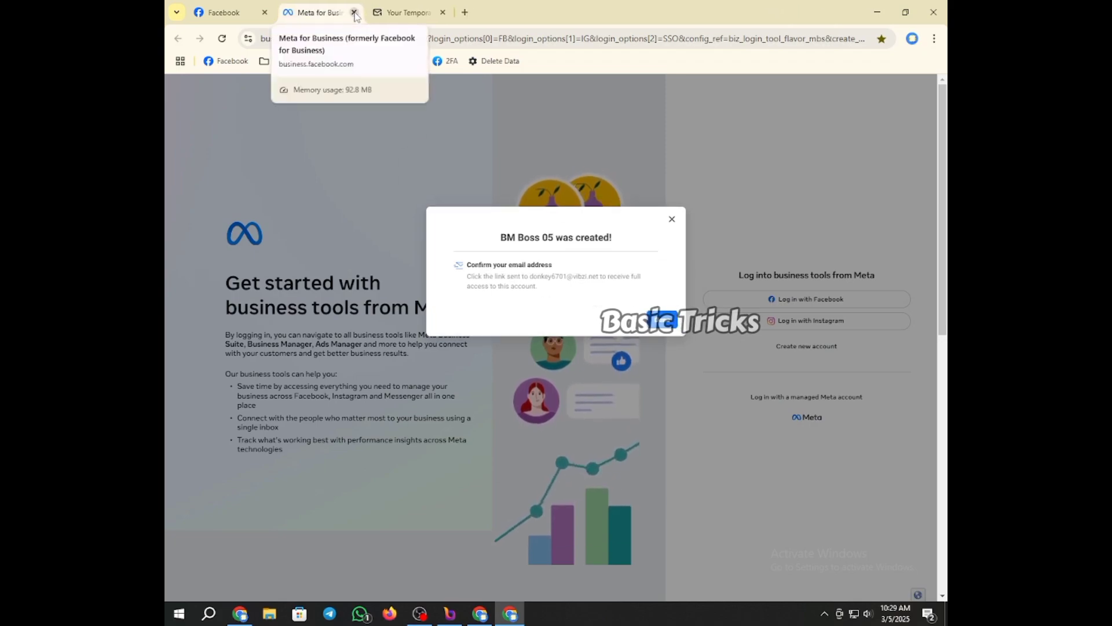
left_click(356, 12)
Step: Open the Confirm Now link from the BM Boss 01 confirmation email in a new tab
left_click(713, 242)
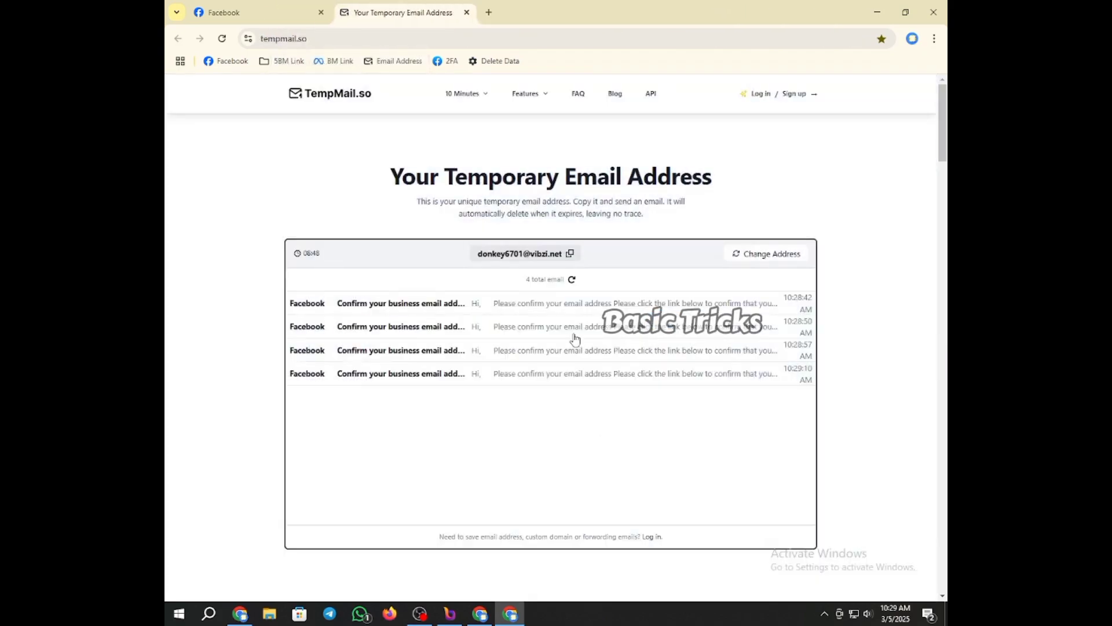
left_click(551, 303)
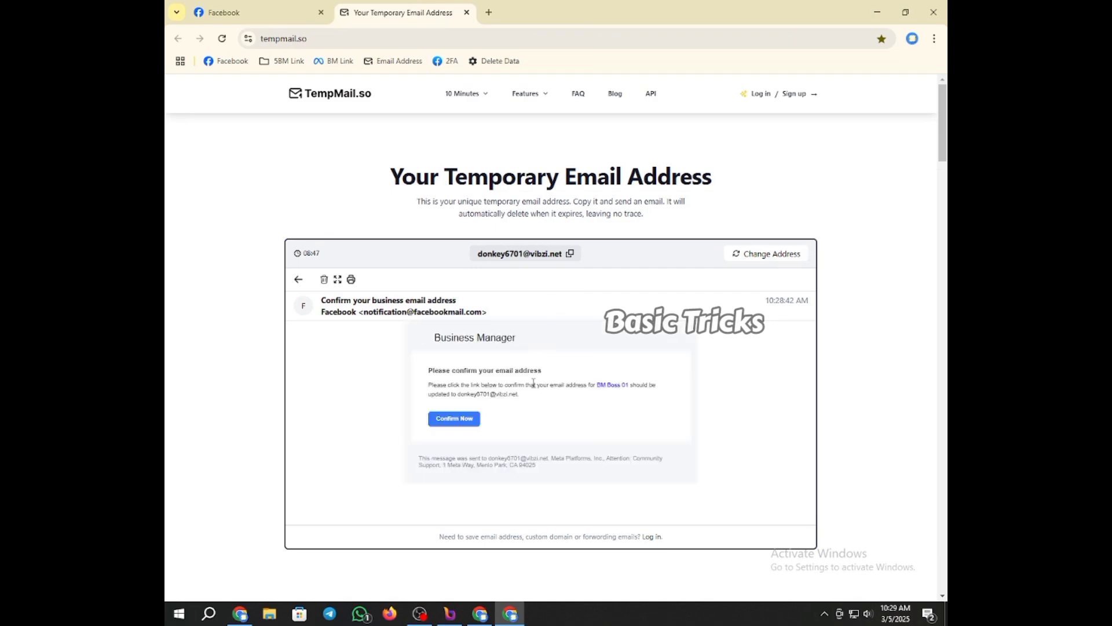
right_click(462, 425)
left_click(492, 433)
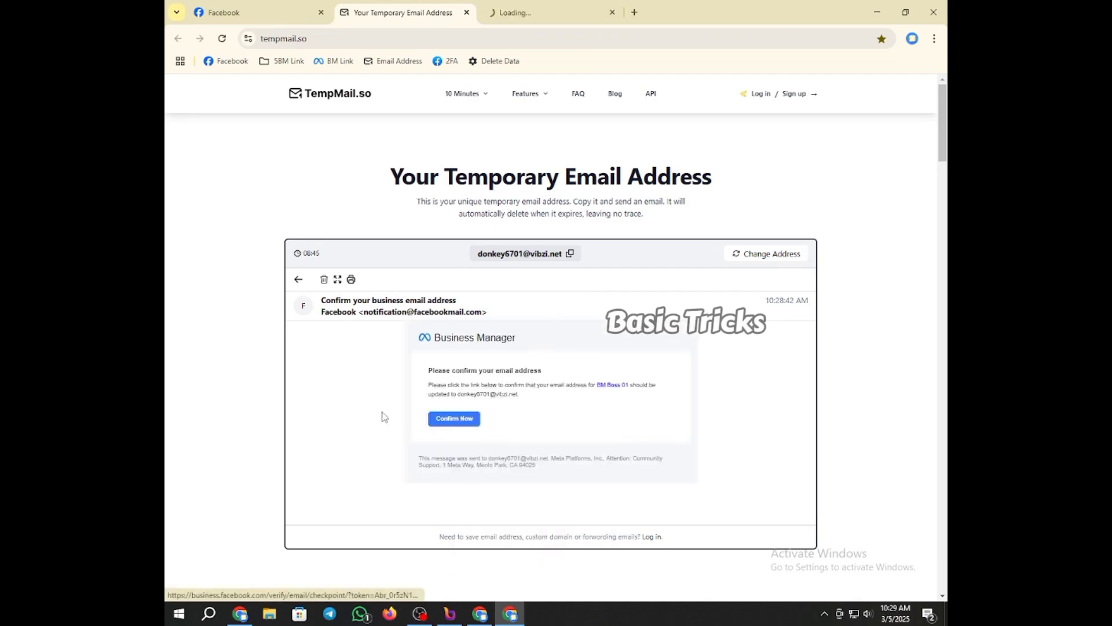
Step: Open the Confirm Now links from the BM Boss 02 and BM Boss 03 confirmation emails in new tabs
left_click(297, 280)
left_click(512, 341)
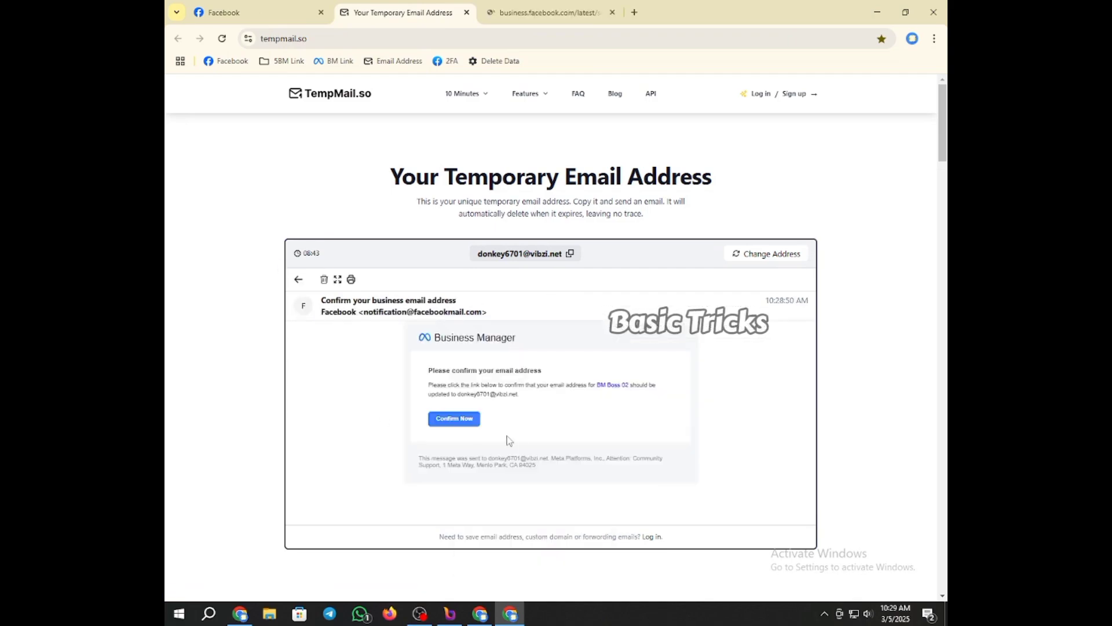
right_click(464, 422)
left_click(492, 435)
left_click(298, 280)
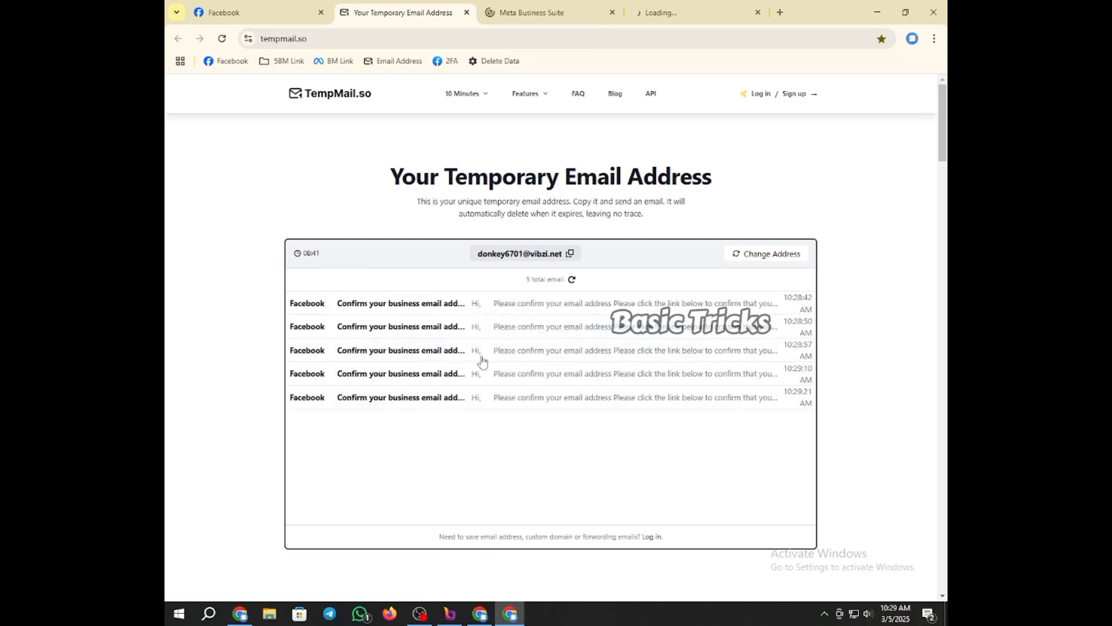
left_click(510, 356)
right_click(464, 420)
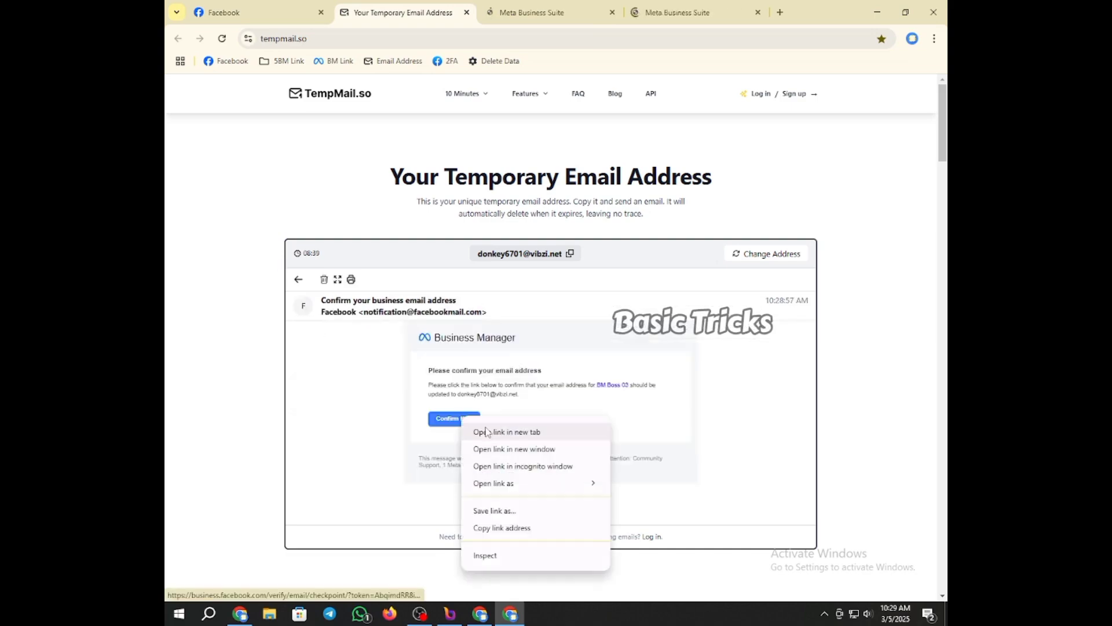
left_click(491, 431)
Step: Open the Confirm Now links from the BM Boss 04 and BM Boss 05 confirmation emails in new tabs
left_click(298, 279)
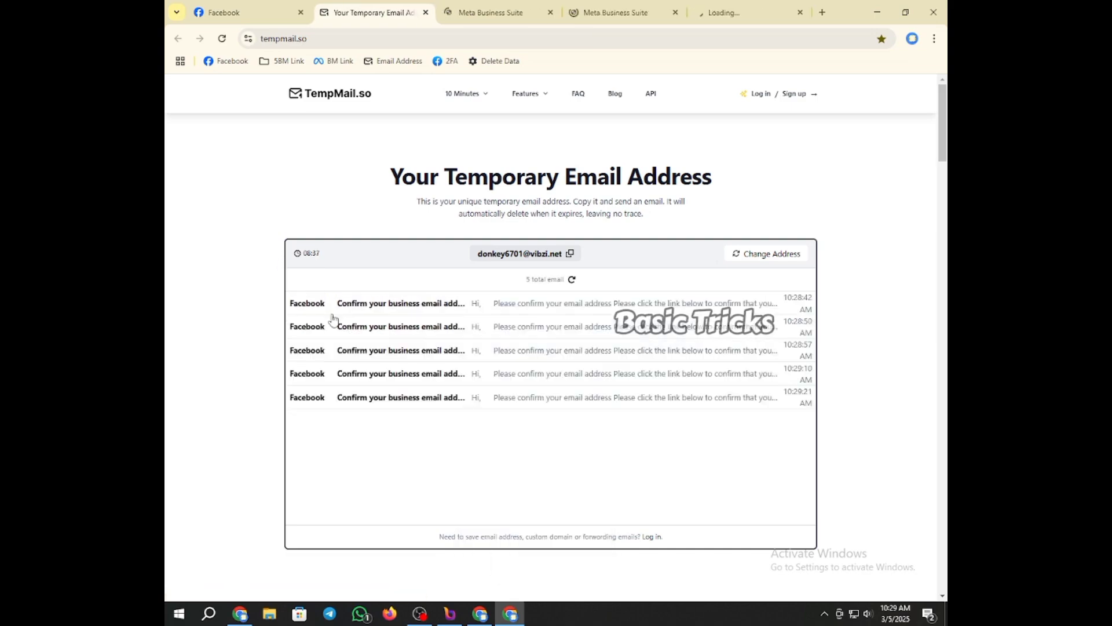
left_click(515, 375)
right_click(467, 423)
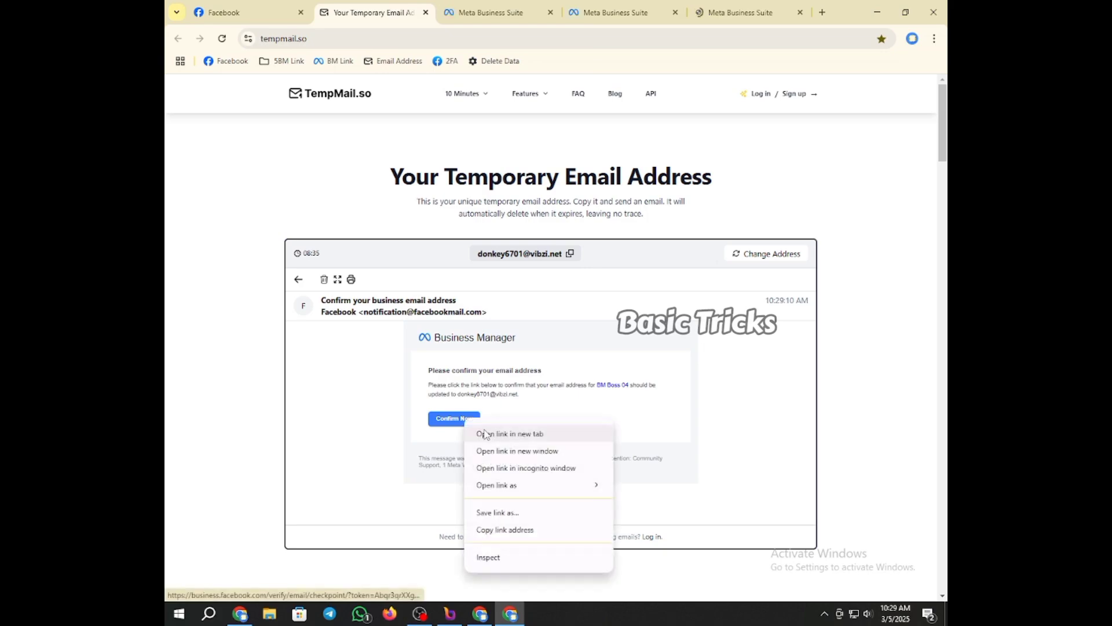
left_click(489, 432)
left_click(298, 279)
left_click(523, 400)
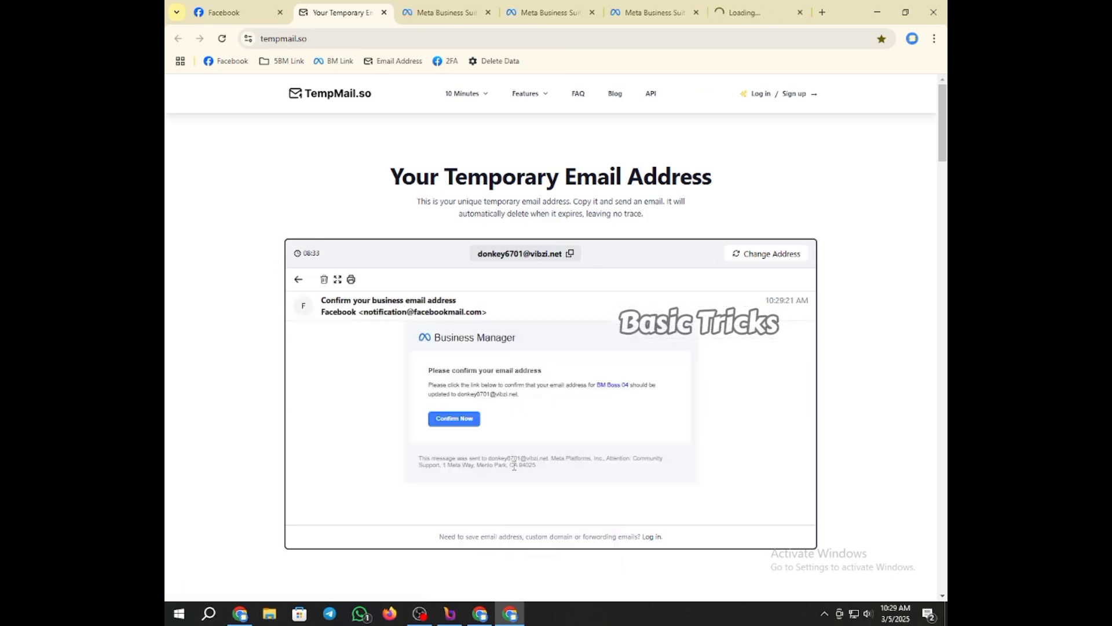
right_click(469, 420)
left_click(484, 428)
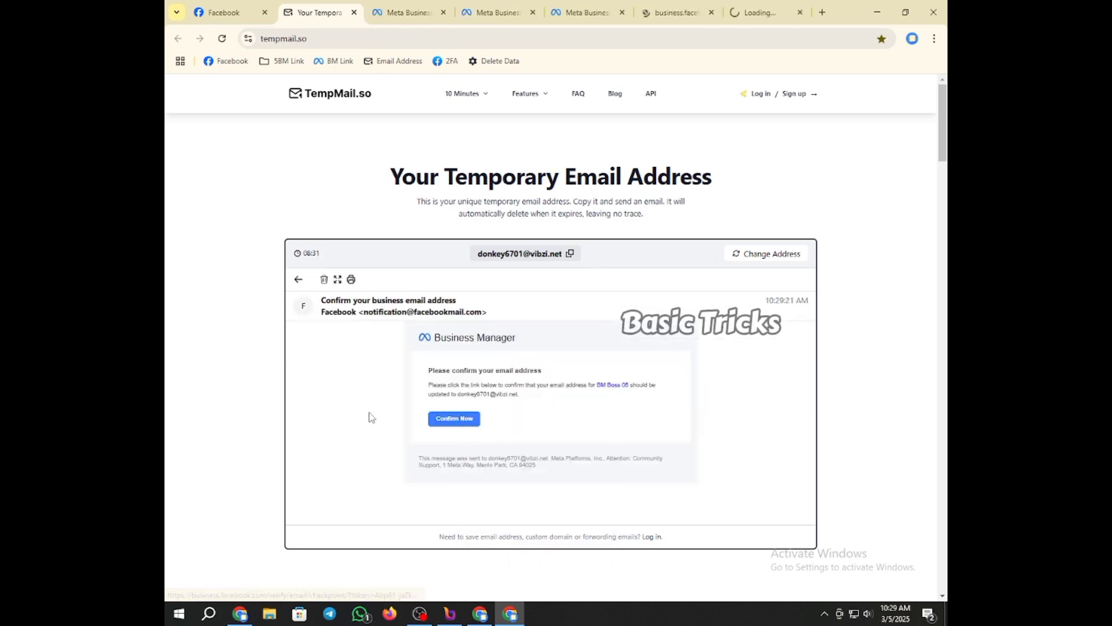
Step: Switch to the other Chrome window, open AdGuard Temp Mail, replace the temporary address with a new one and copy it
left_click(414, 5)
left_click(506, 611)
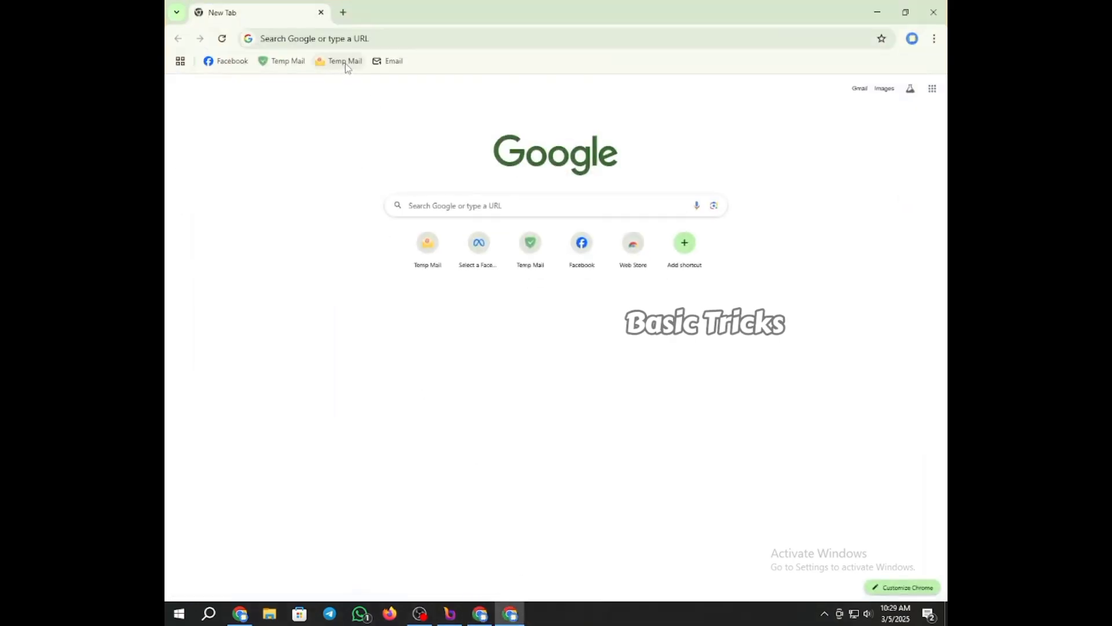
left_click(290, 61)
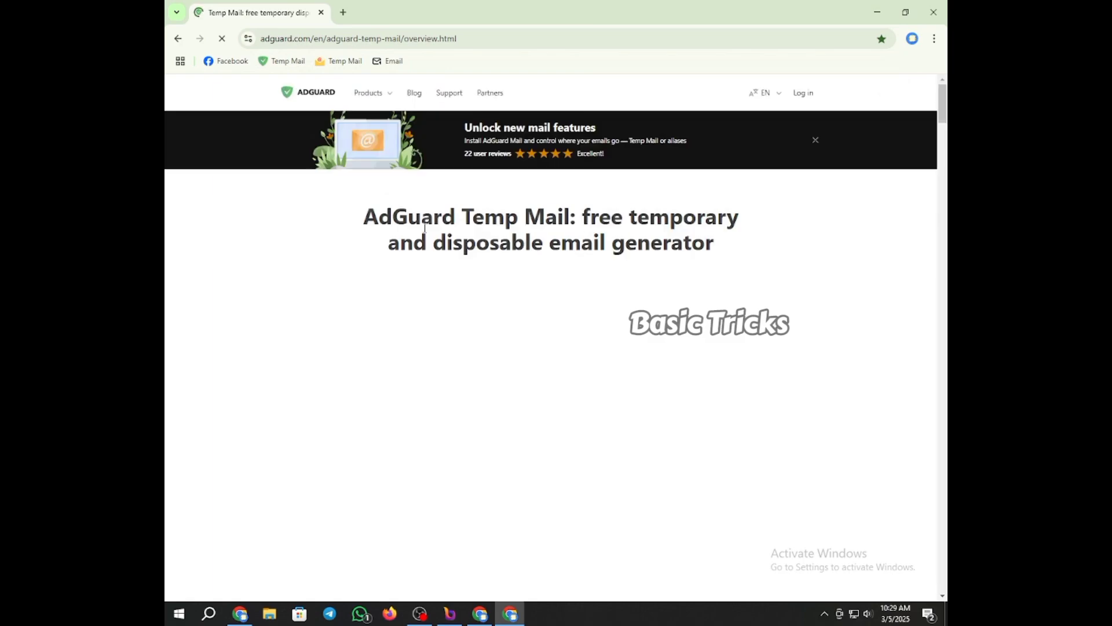
left_click(678, 281)
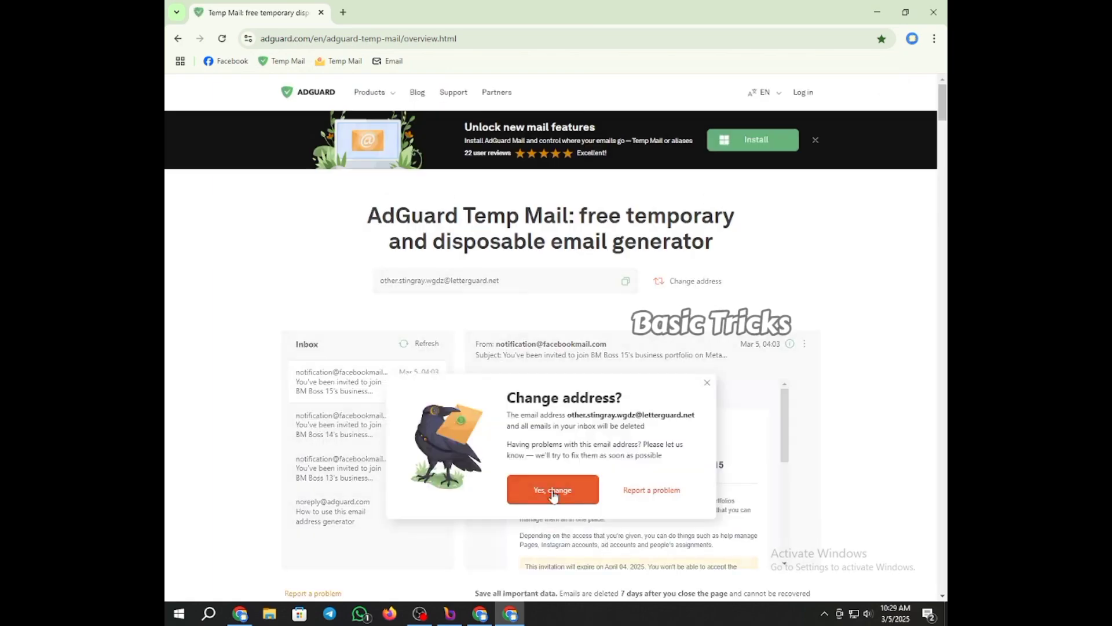
left_click(552, 490)
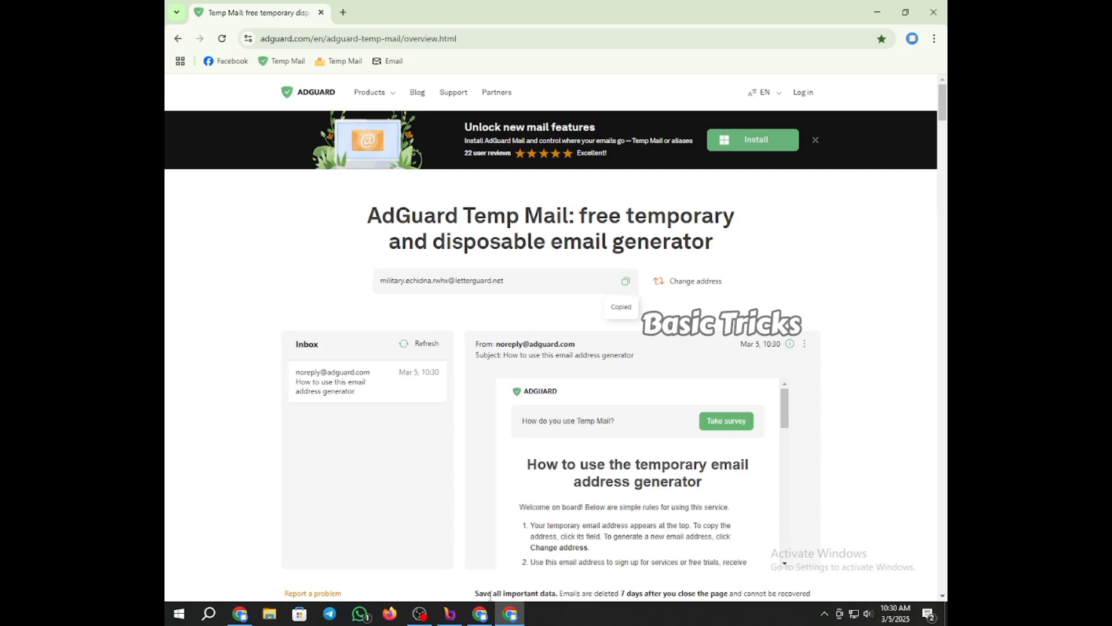
Step: Return to the Meta Business Suite window and start inviting people in BM Boss 01, 02 and 03, dismissing the work email prompt
left_click(480, 614)
left_click(883, 138)
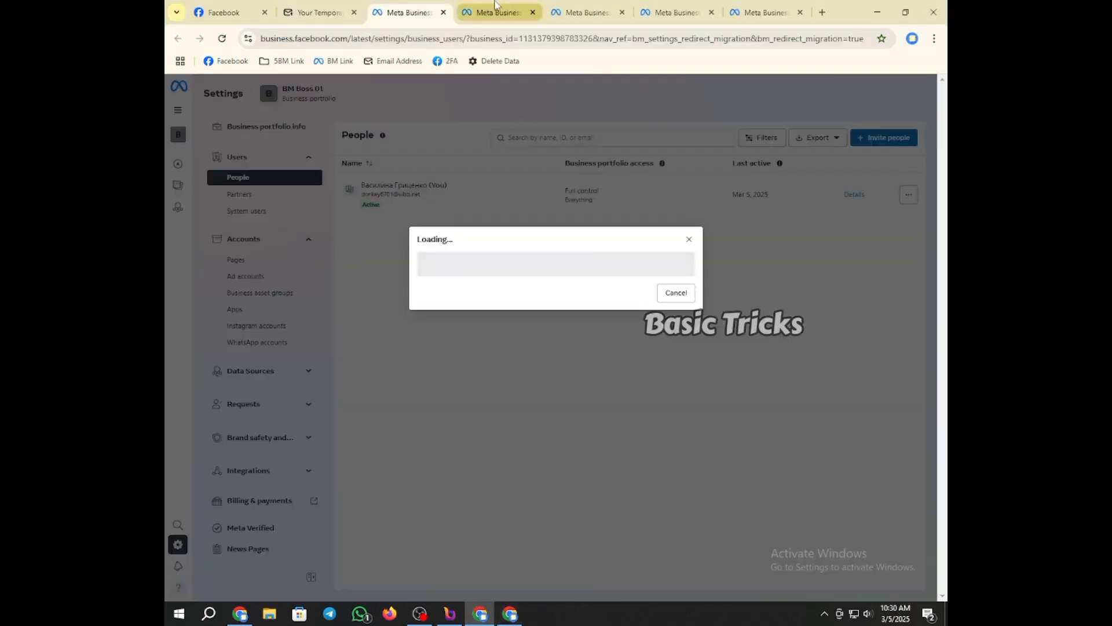
left_click(495, 5)
left_click(872, 139)
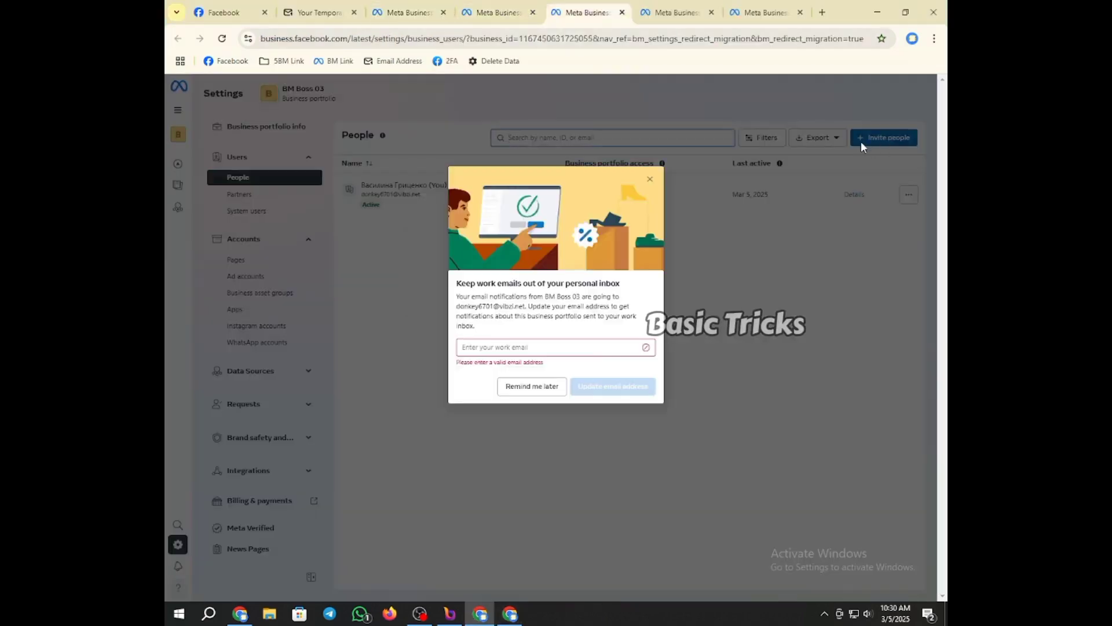
left_click(648, 180)
left_click(863, 138)
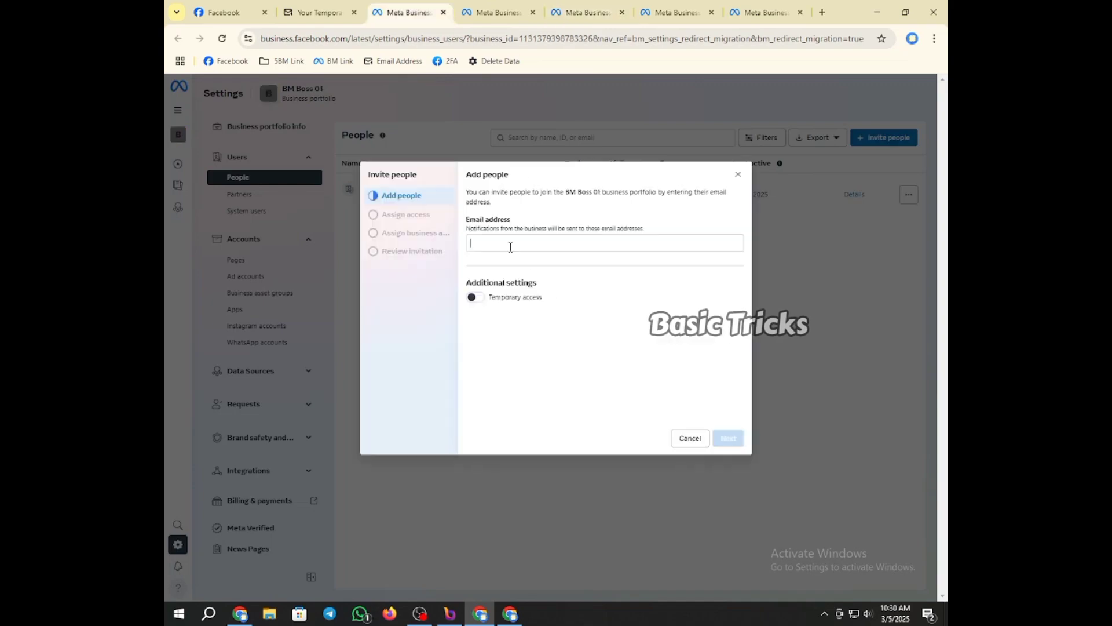
Step: Send a BM Boss 01 invitation to the copied temporary email with full control of everything and Finance access, without assigning assets
key("ctrl+v")
key("Return")
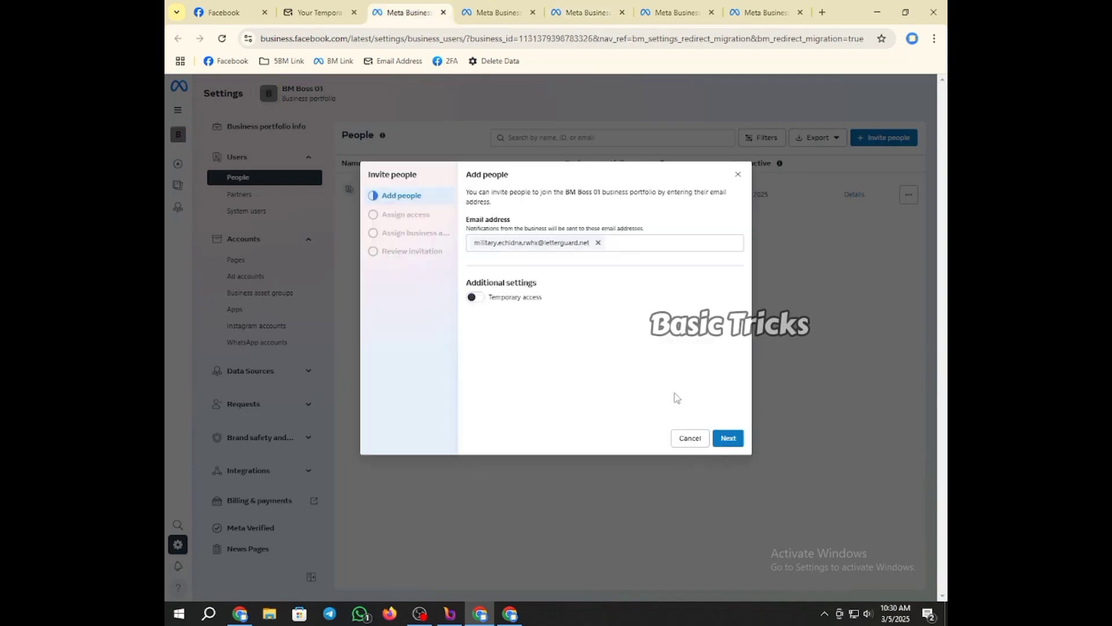
left_click(728, 438)
left_click(487, 364)
scroll(498, 394, "down", 3)
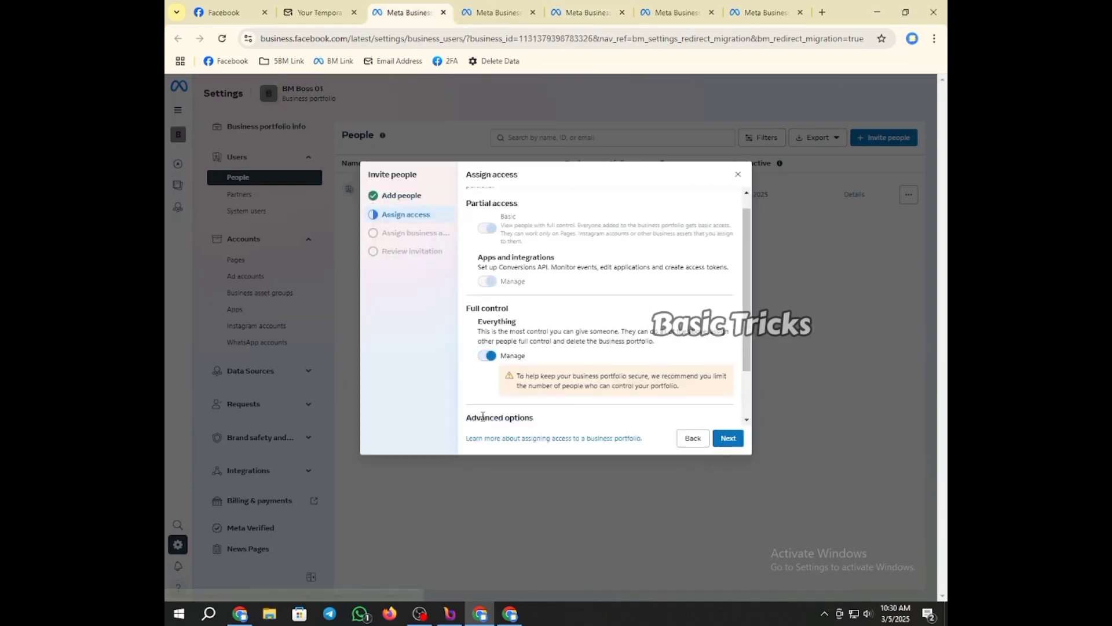
left_click(488, 416)
left_click(728, 438)
left_click(729, 438)
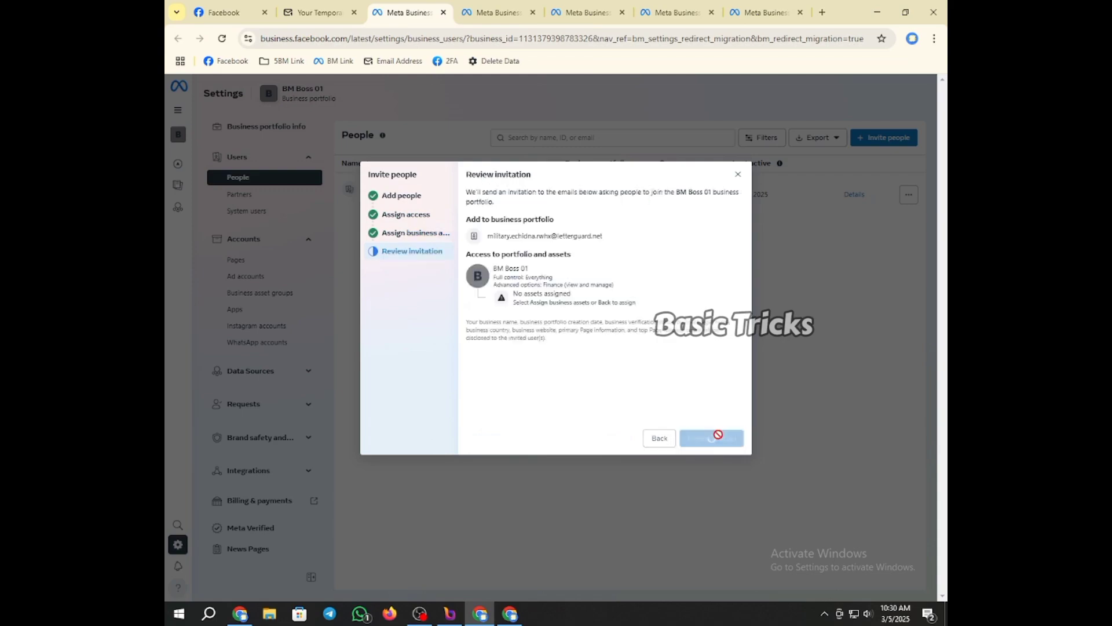
left_click(721, 438)
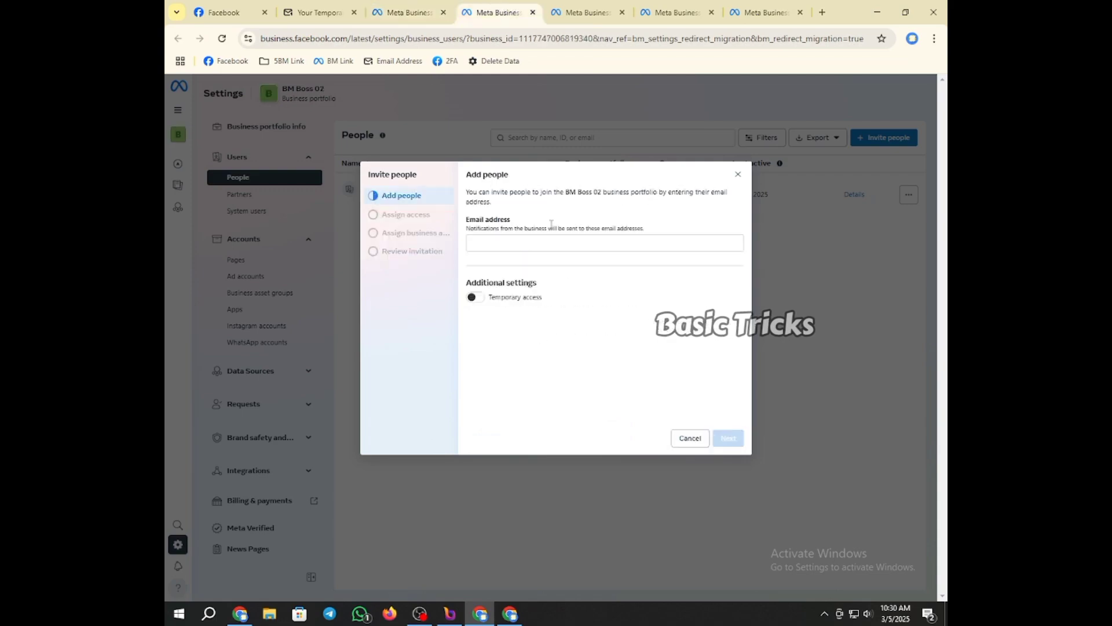
Step: Send a BM Boss 02 invitation to the same temporary email with full control of everything and Finance access, without assigning assets
left_click(531, 243)
key("ctrl+v")
key("Return")
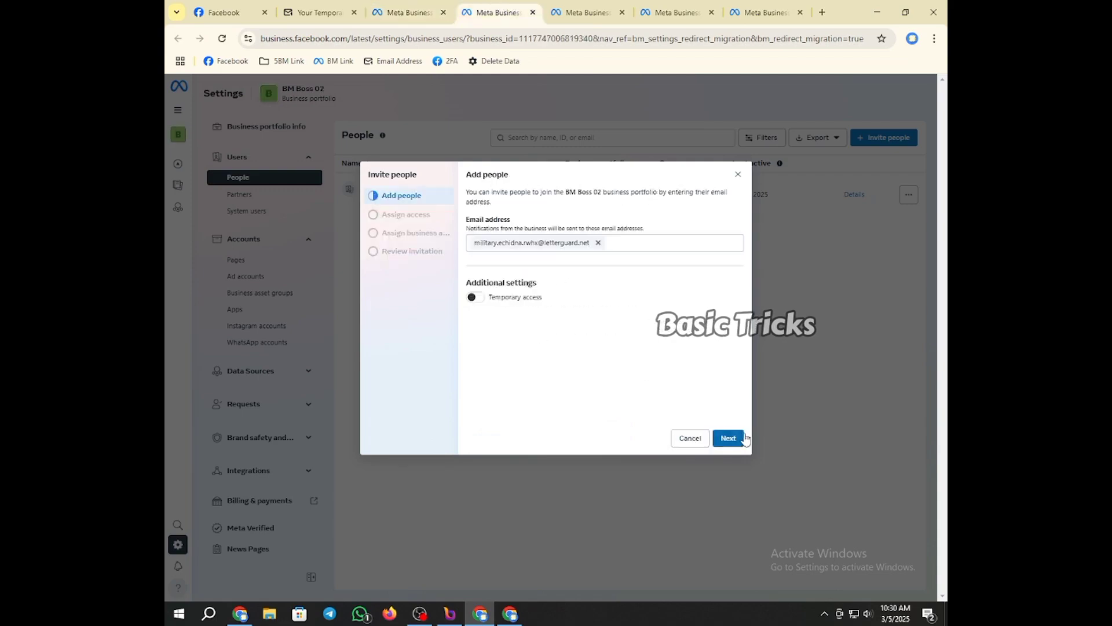
left_click(737, 440)
left_click(485, 363)
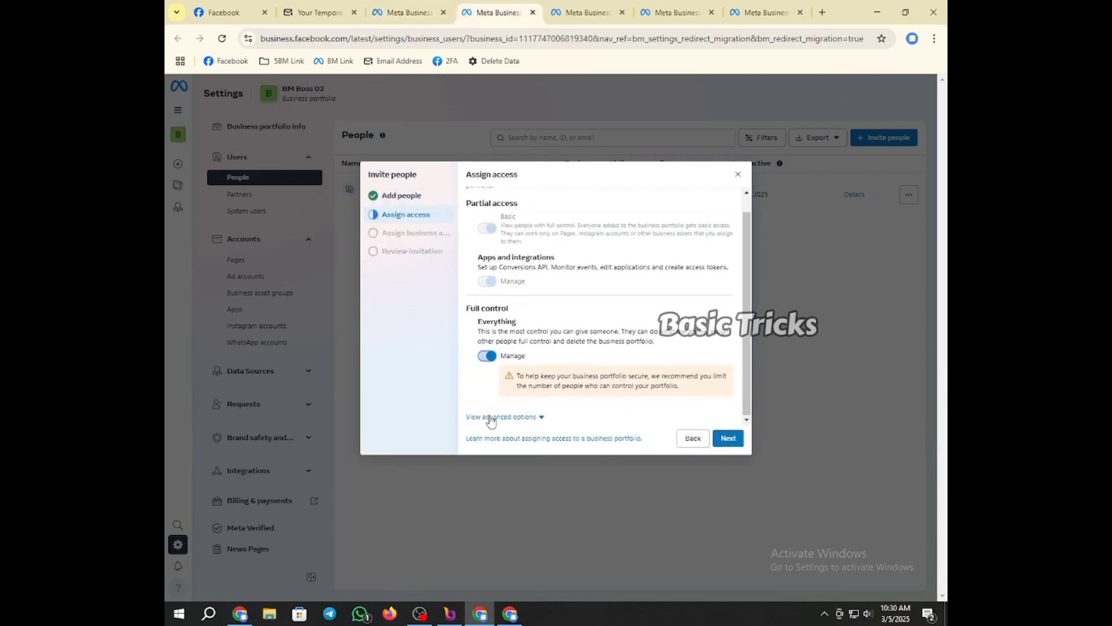
left_click(500, 416)
scroll(498, 406, "down", 2)
left_click(487, 415)
left_click(729, 438)
left_click(728, 438)
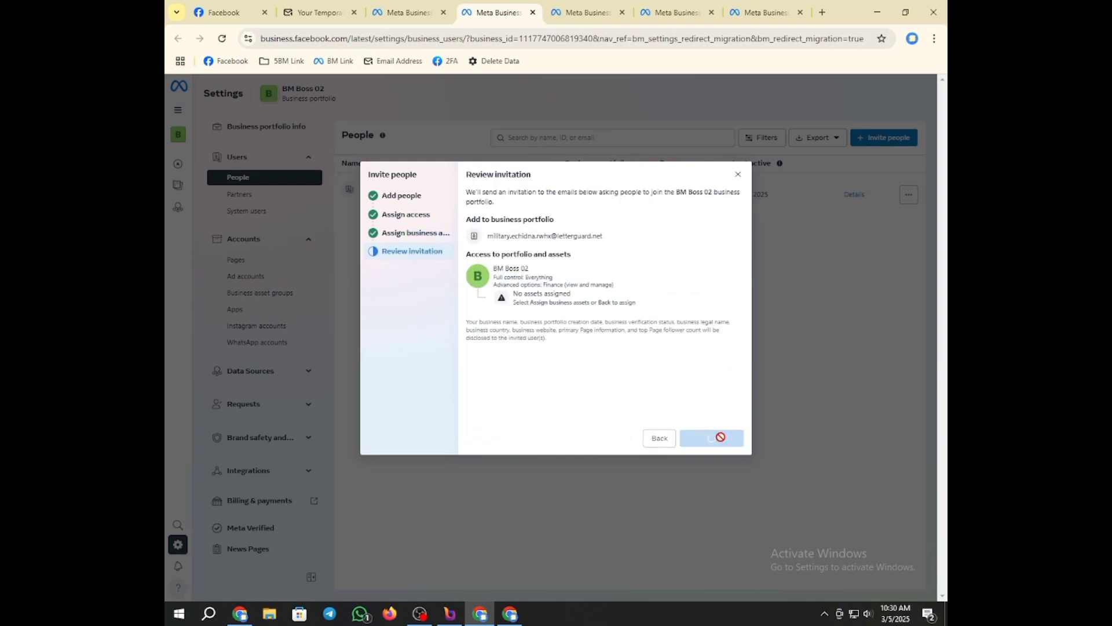
left_click(721, 438)
Step: Add the same temporary email to the BM Boss 03 invitation, grant full control of everything and expand the advanced options
left_click(588, 13)
left_click(534, 243)
key("ctrl+v")
key("Return")
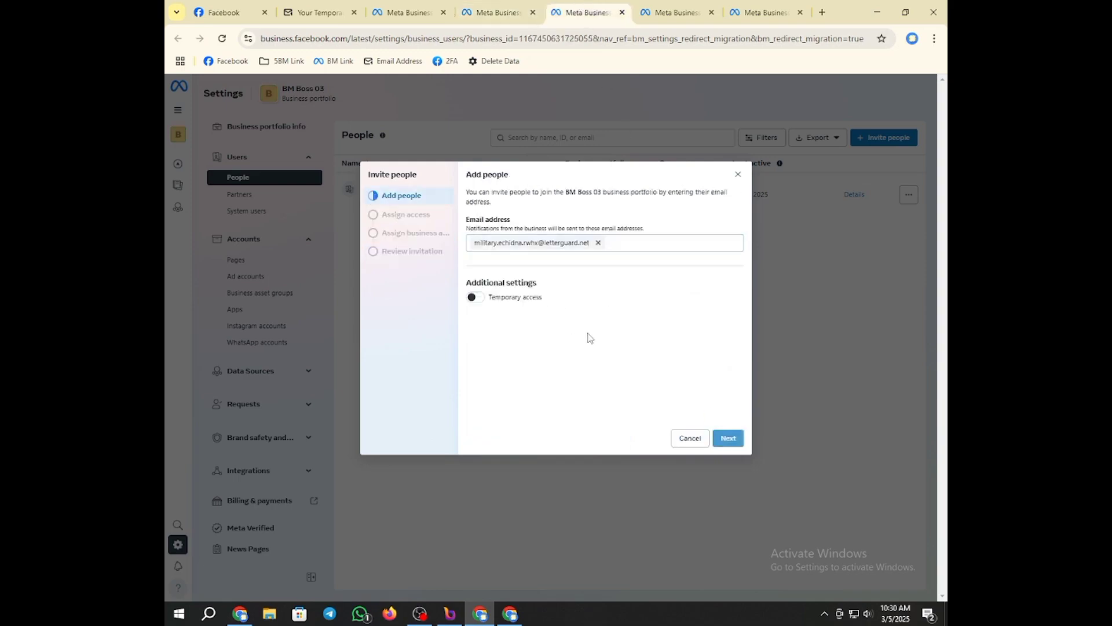
left_click(728, 438)
left_click(488, 363)
left_click(498, 415)
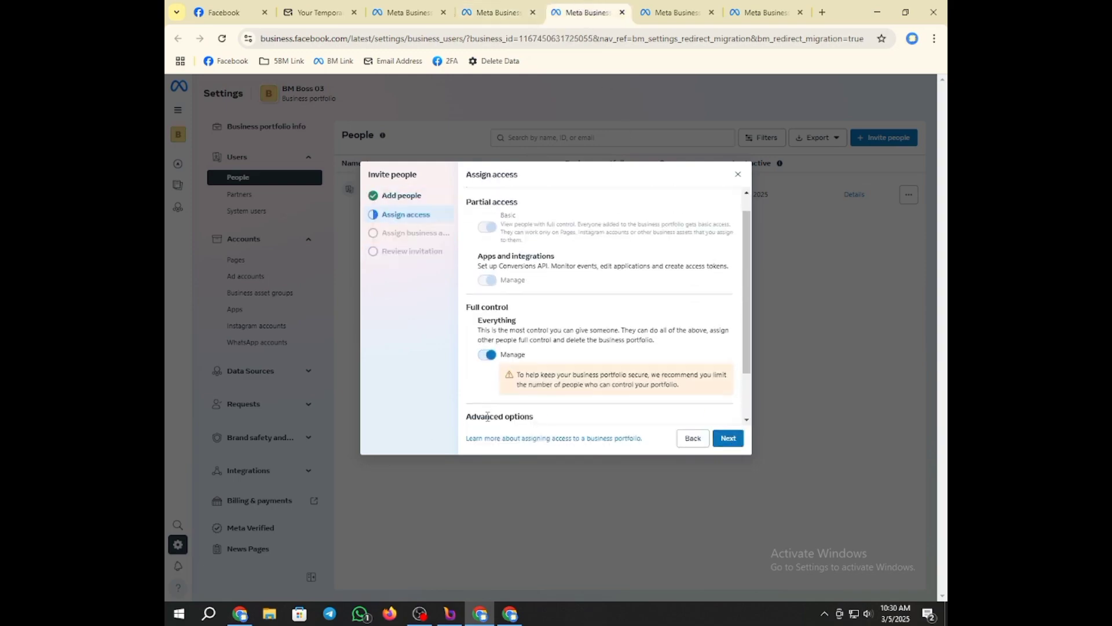